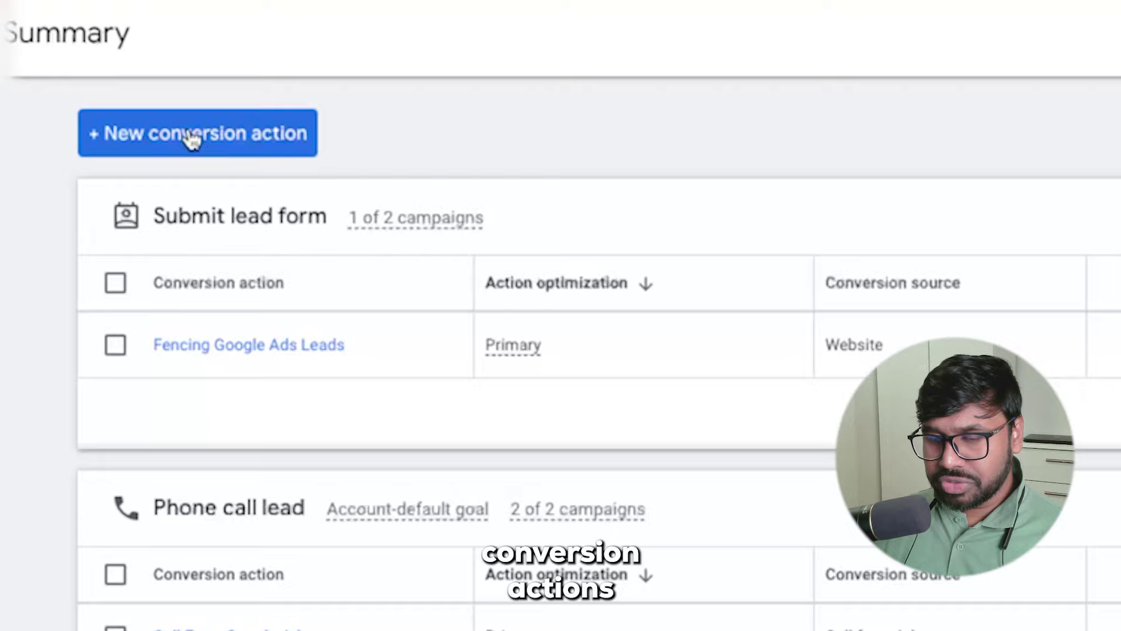
# Start a new Phone calls conversion action that tracks calls from ads using call extensions or call-only ads
pyautogui.click(192, 140)
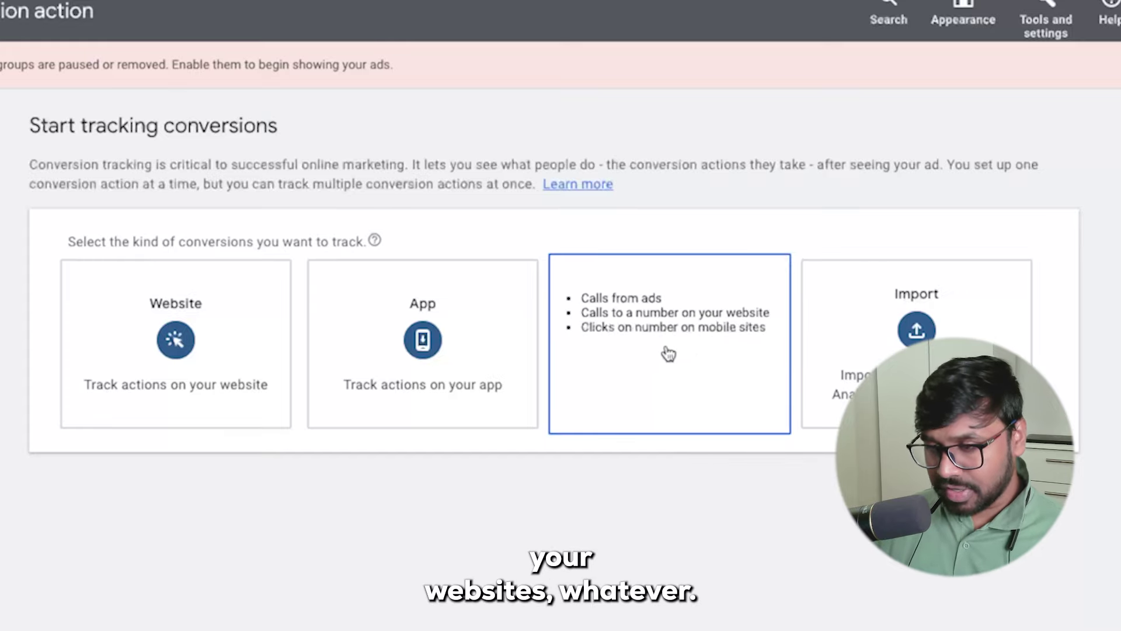
pyautogui.click(666, 353)
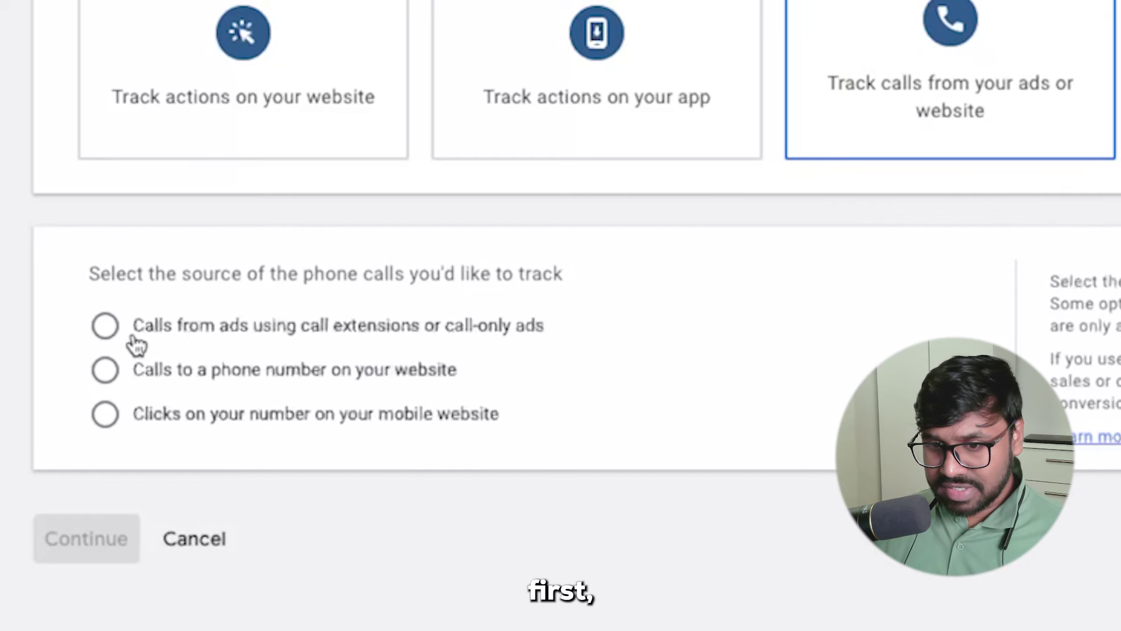
pyautogui.moveTo(137, 334); pyautogui.dragTo(573, 351)
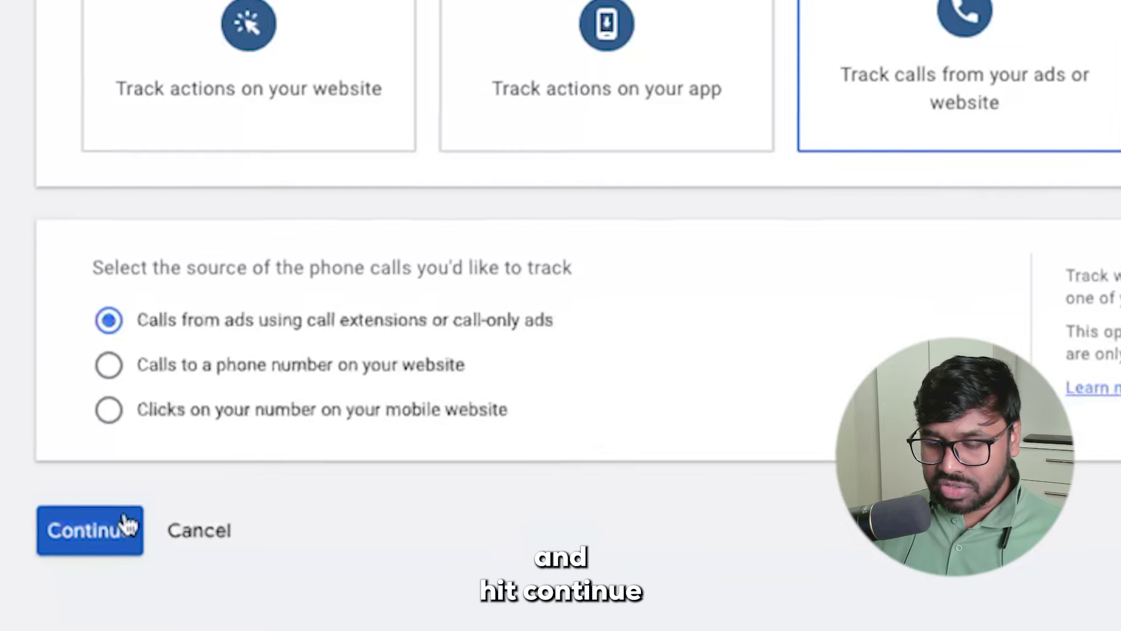
pyautogui.click(120, 524)
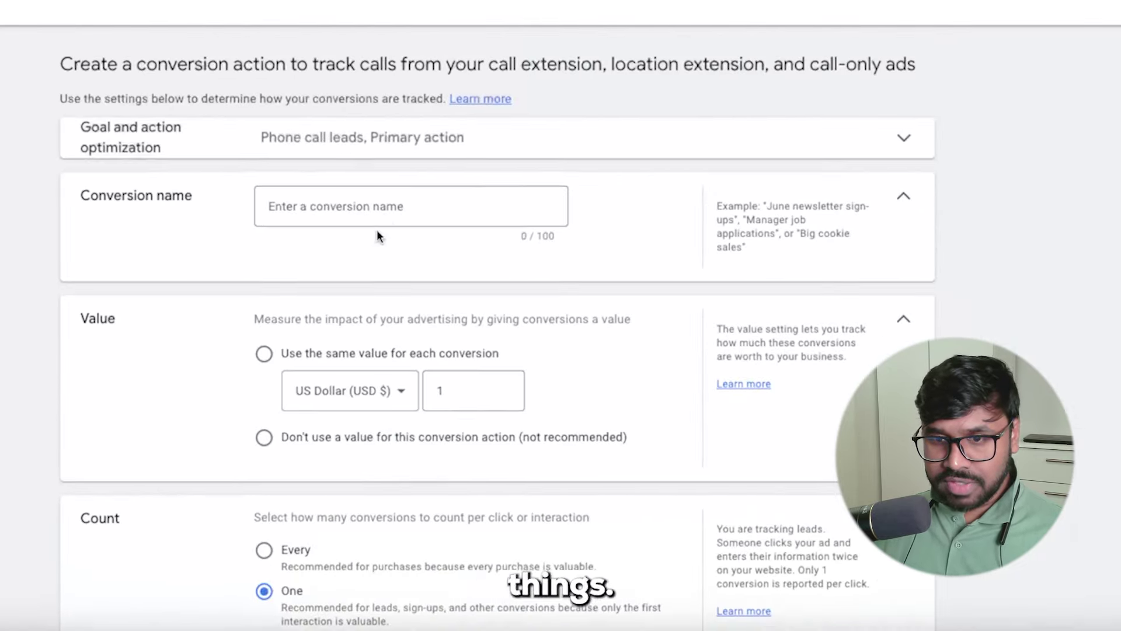
# Name the conversion 'Test Call Extension', keep the Phone call lead category, and use no value
pyautogui.click(445, 219)
pyautogui.write('Tes')
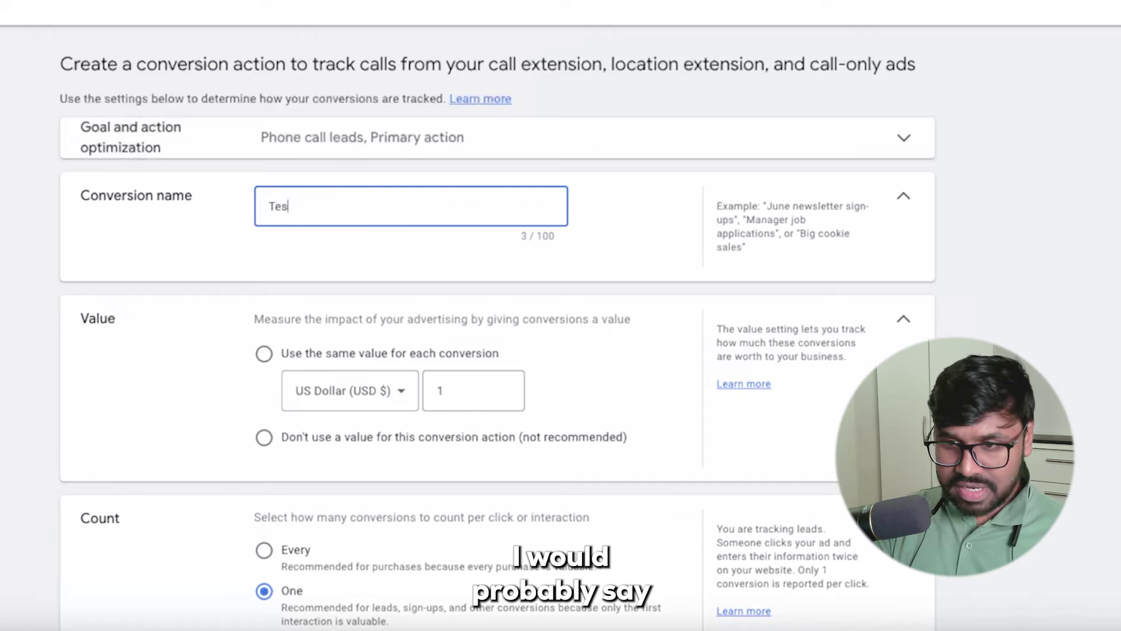
pyautogui.write('t Call Ext')
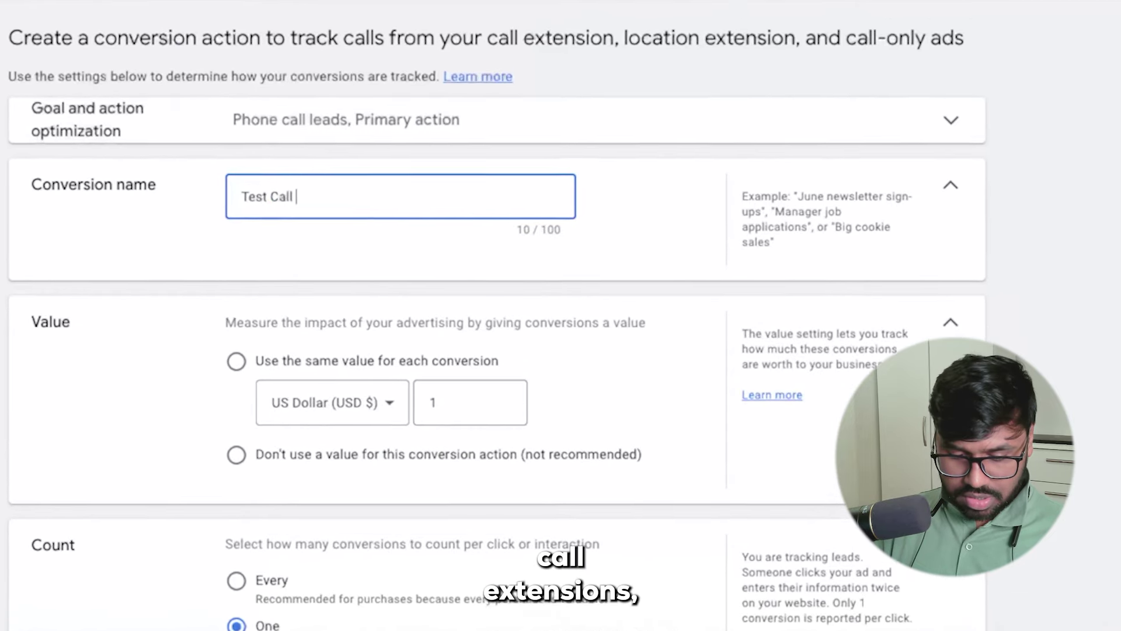
pyautogui.write('ension')
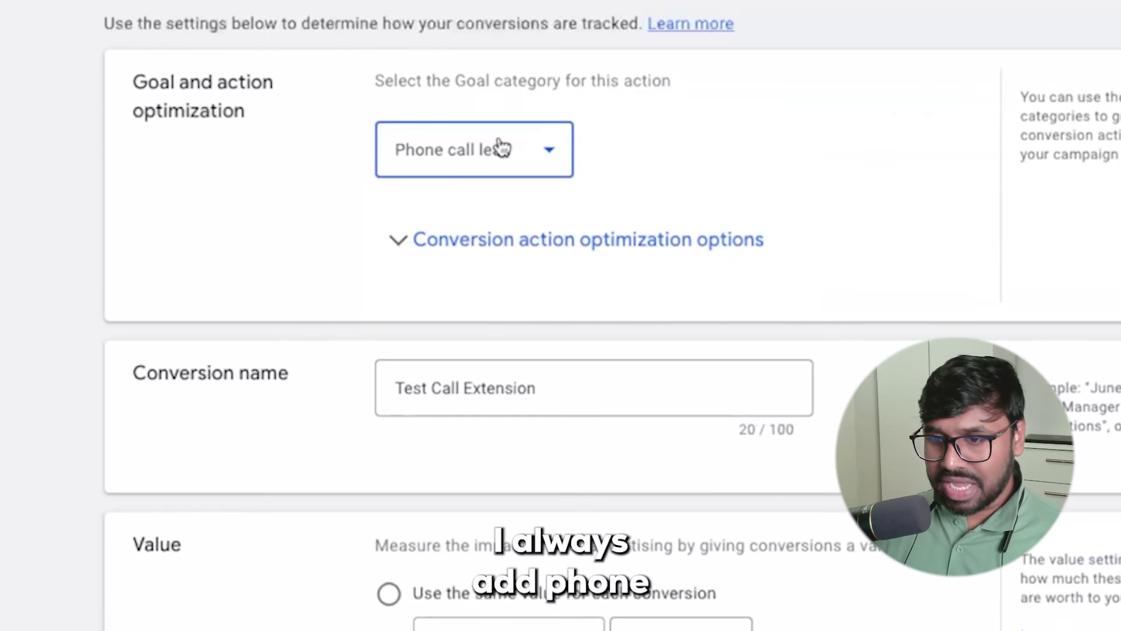
pyautogui.click(500, 146)
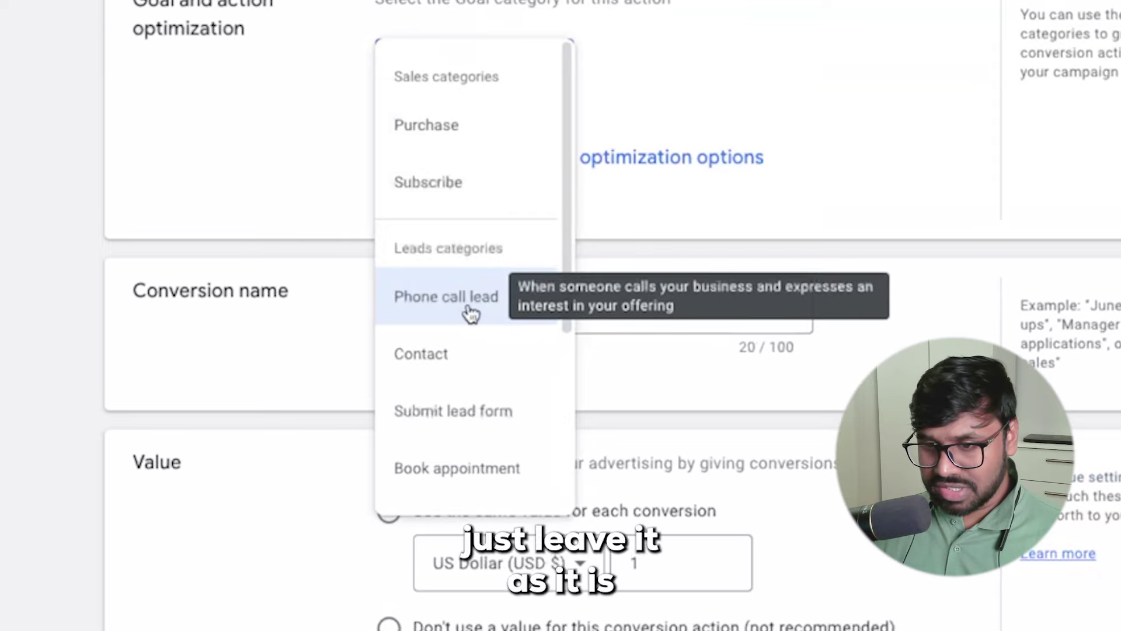
pyautogui.click(447, 296)
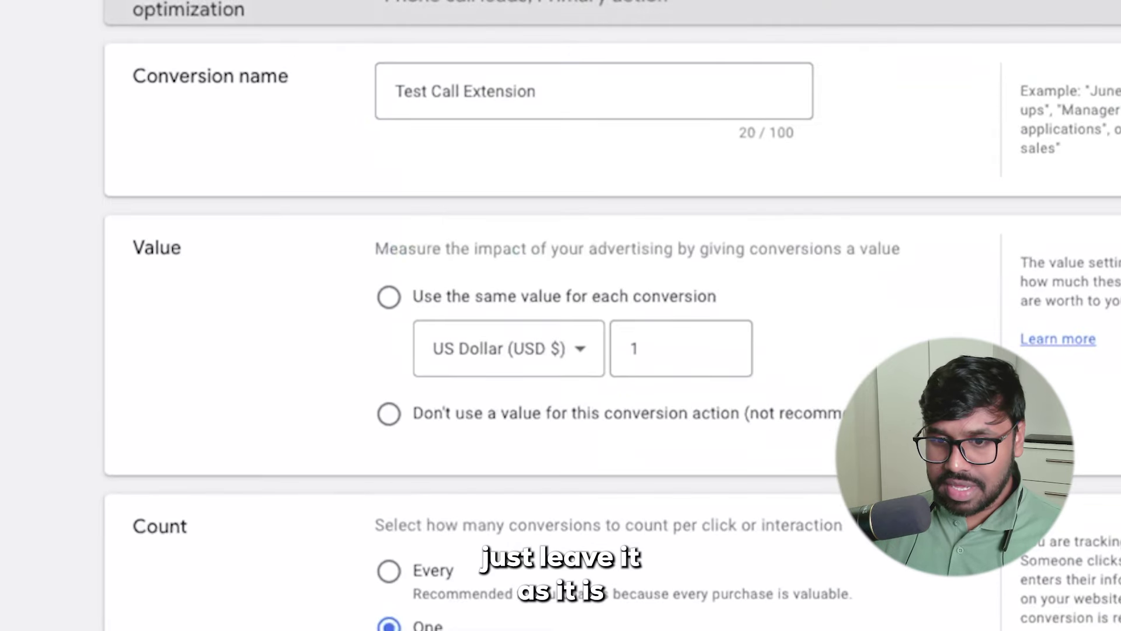
pyautogui.scroll(-1, 352, 346)
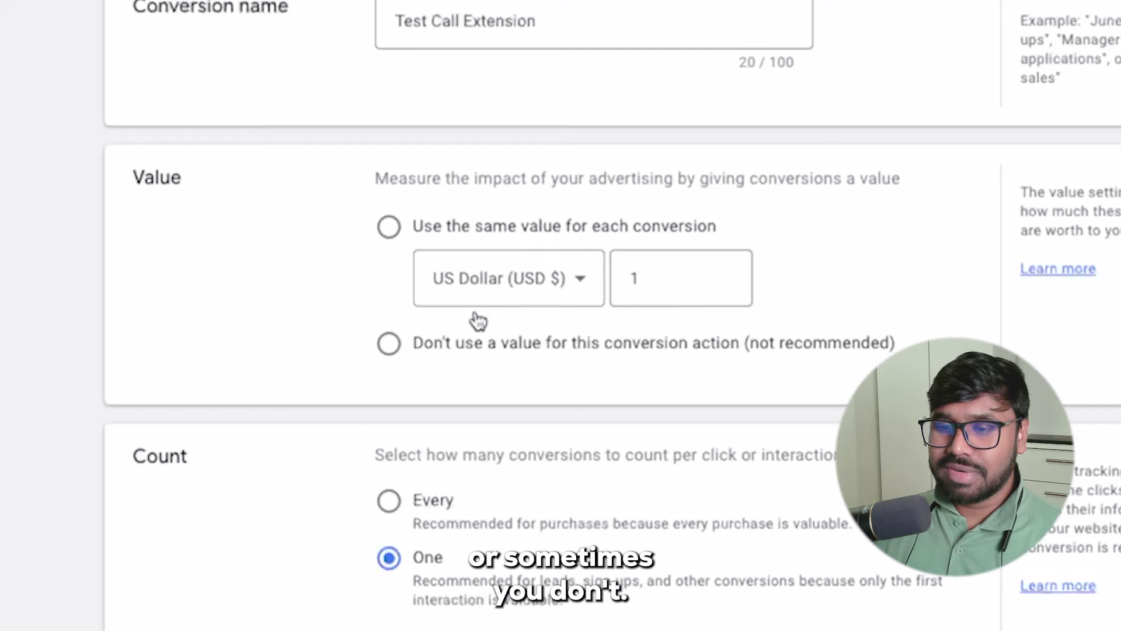
pyautogui.click(470, 353)
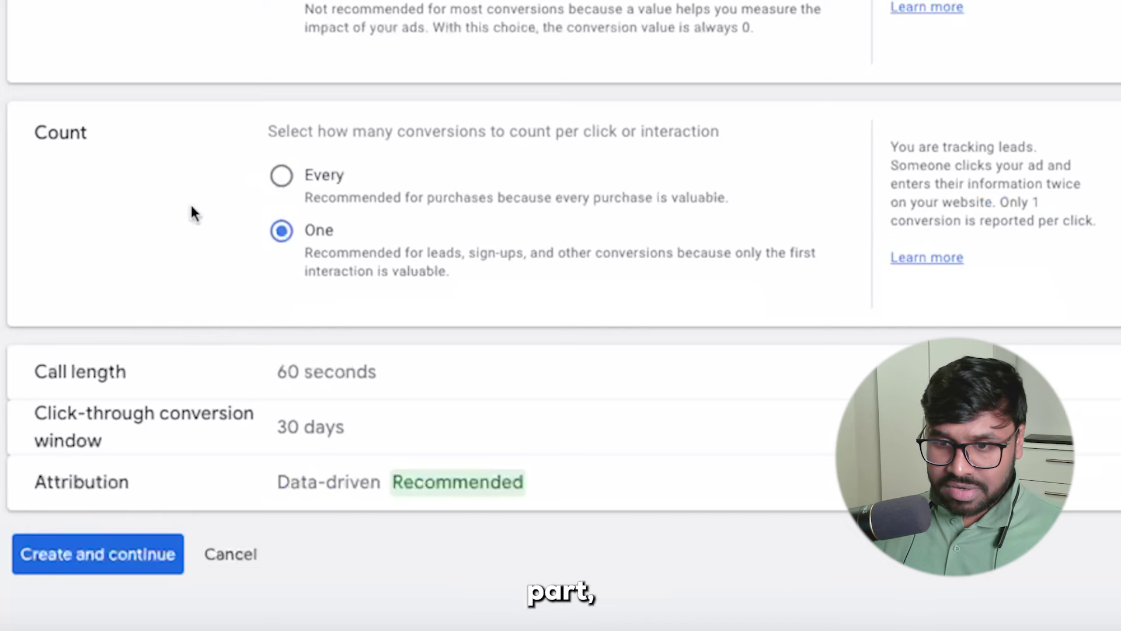
# Count one conversion per interaction, require 10-second calls, and create the conversion action
pyautogui.click(282, 179)
pyautogui.click(286, 236)
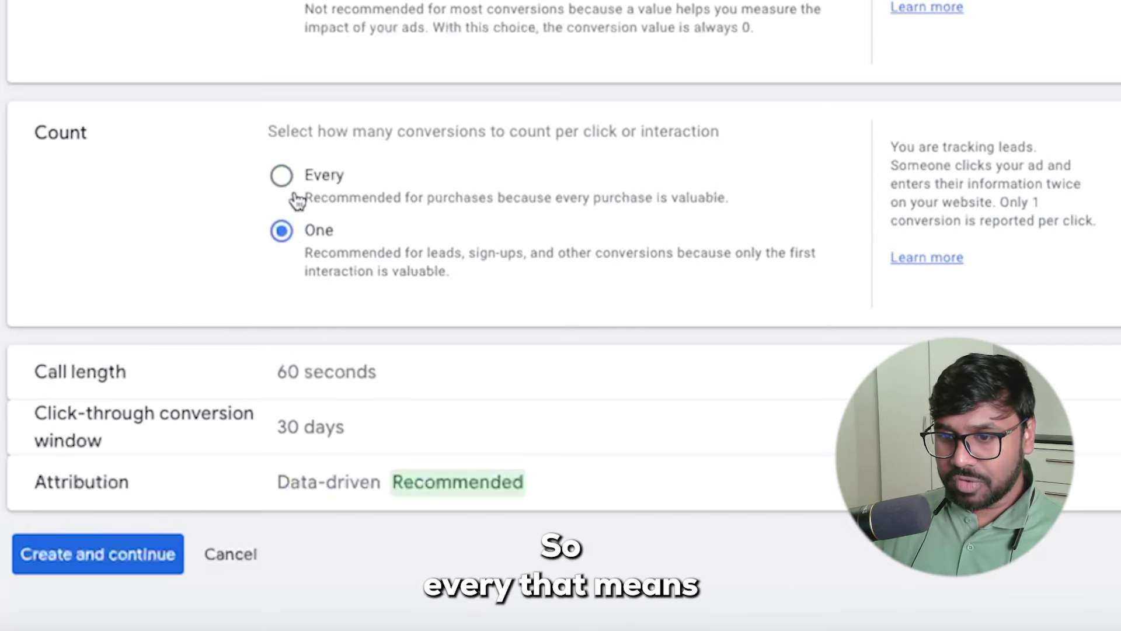
pyautogui.click(282, 177)
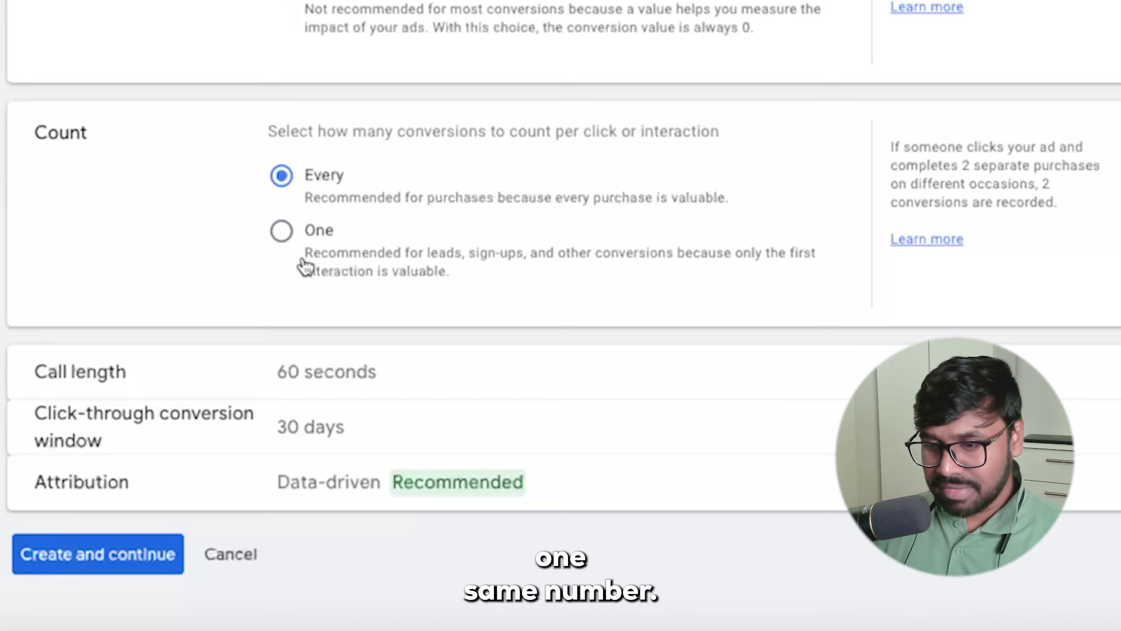
pyautogui.click(282, 230)
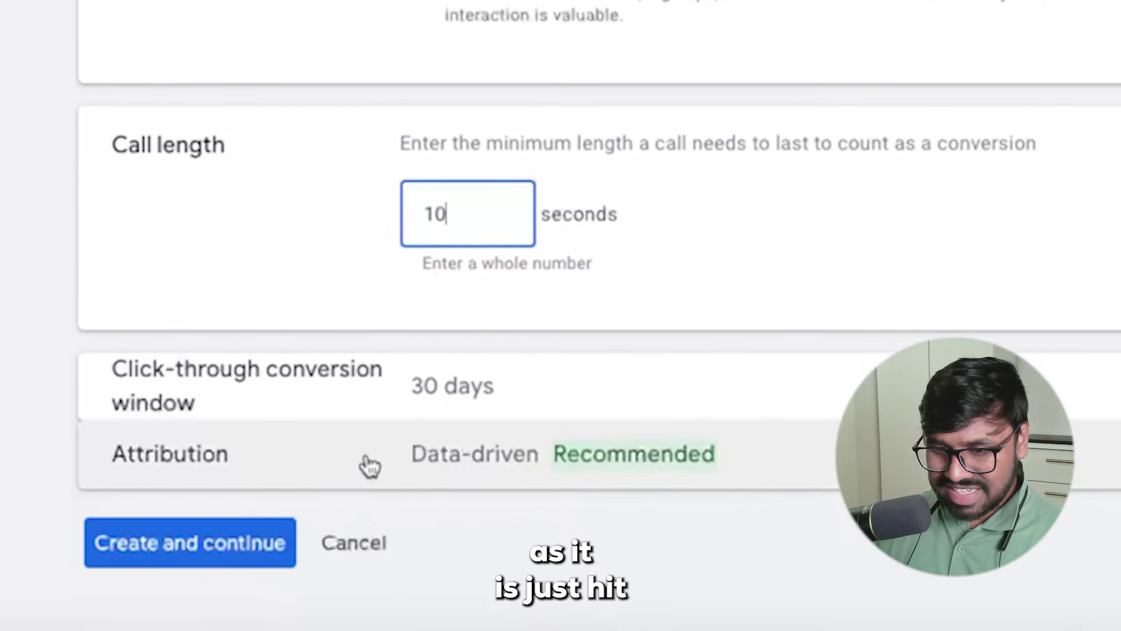
pyautogui.click(229, 553)
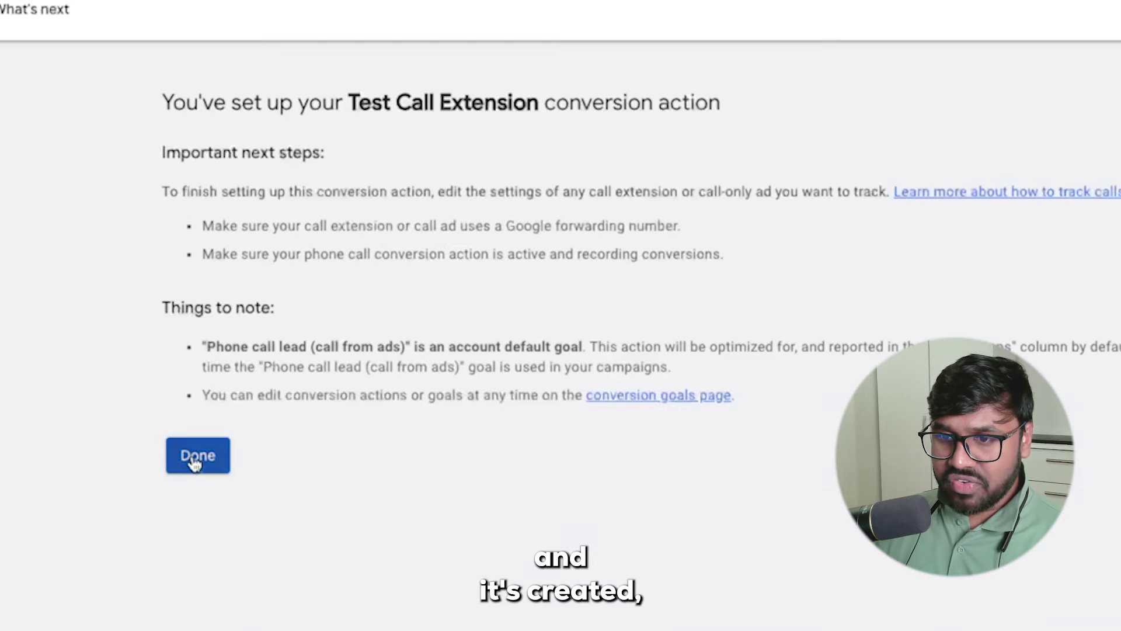
# Finish the conversion setup, then show only the campaign's Call assets under Ads & assets > Assets
pyautogui.click(193, 457)
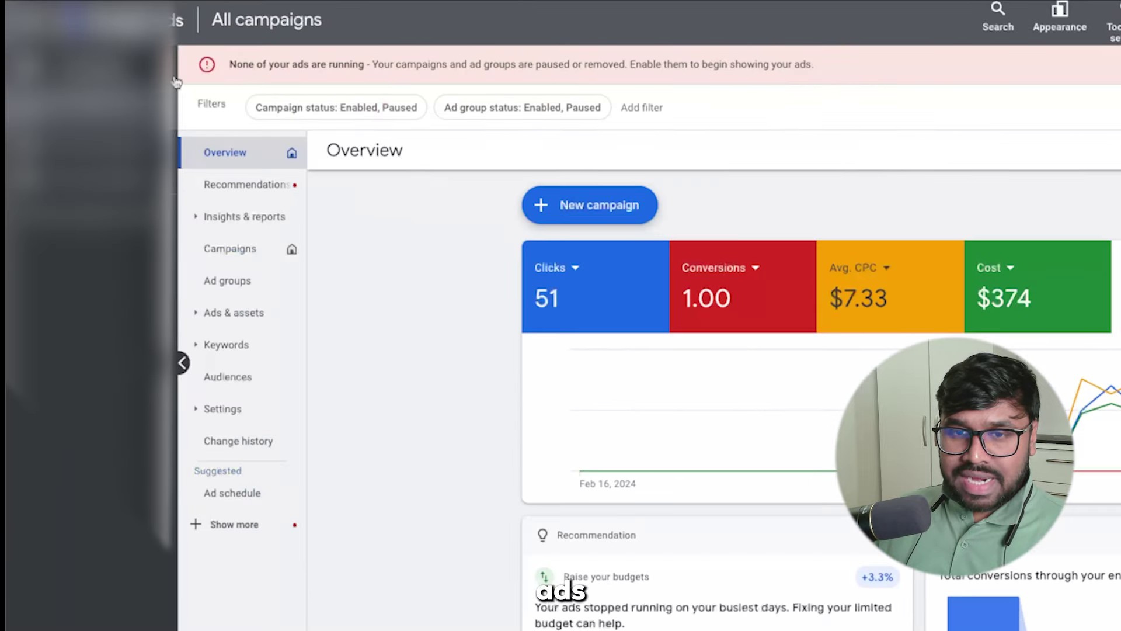
pyautogui.click(97, 147)
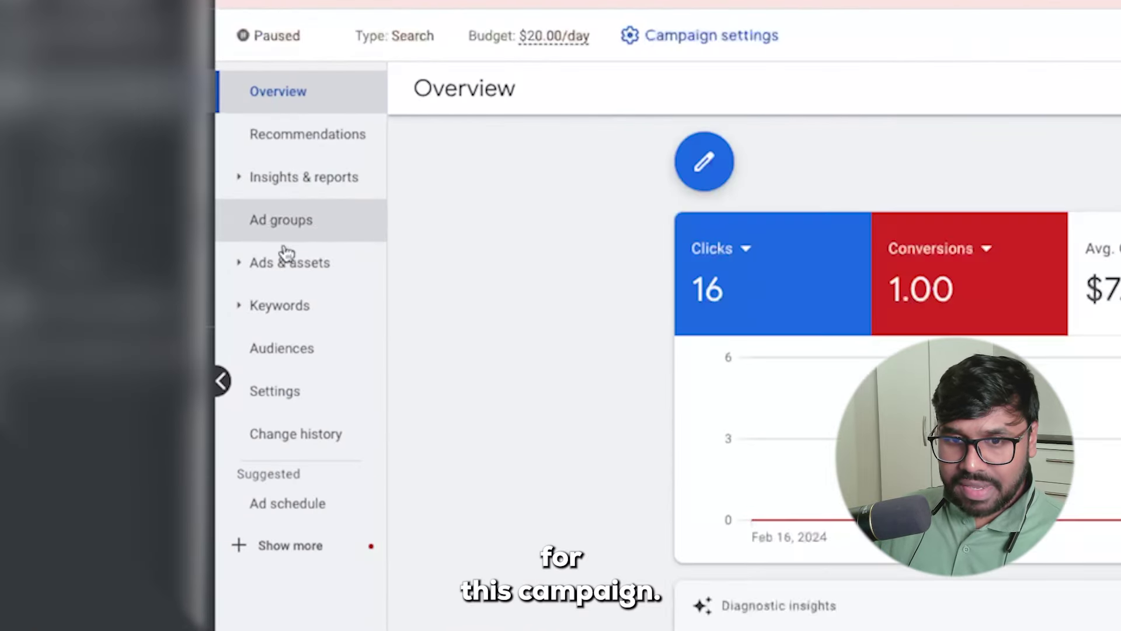
pyautogui.click(270, 262)
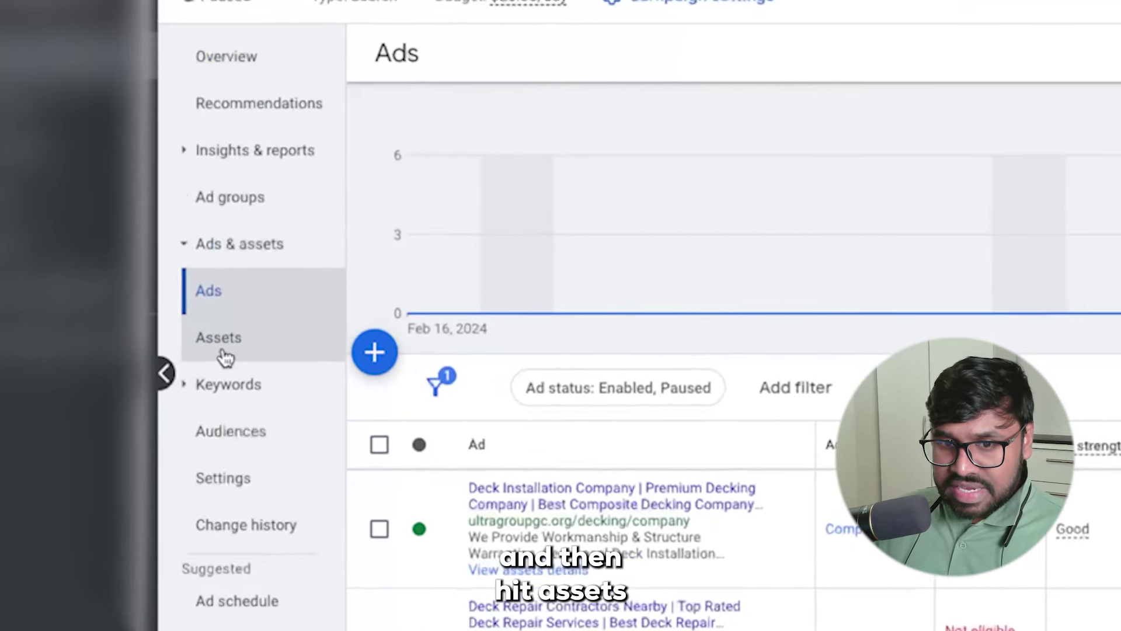
pyautogui.click(277, 365)
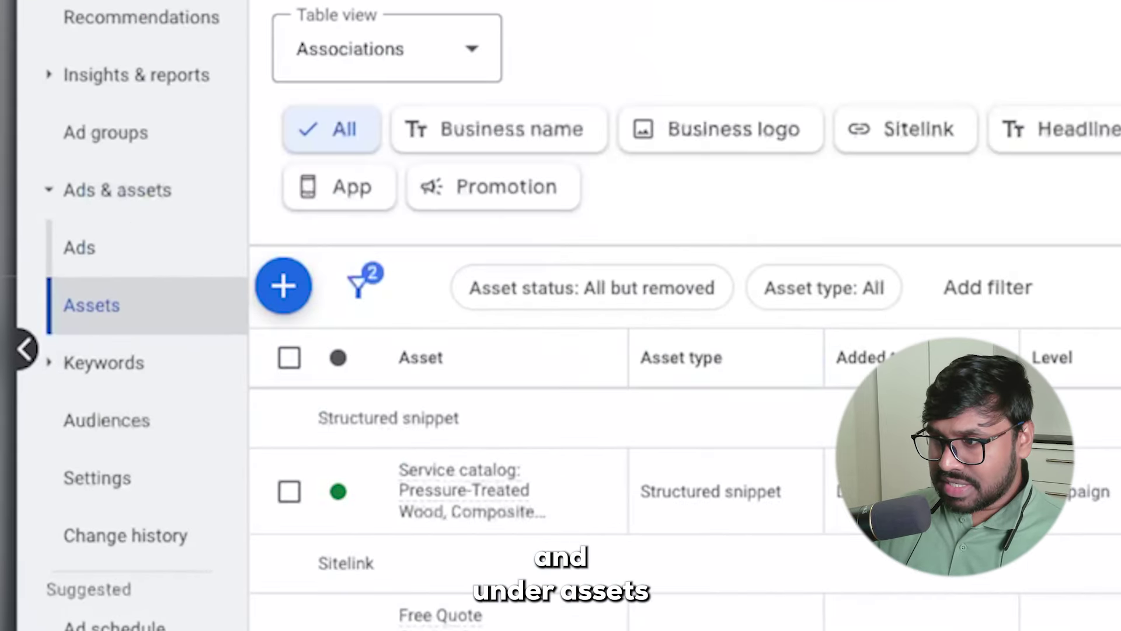
pyautogui.click(601, 283)
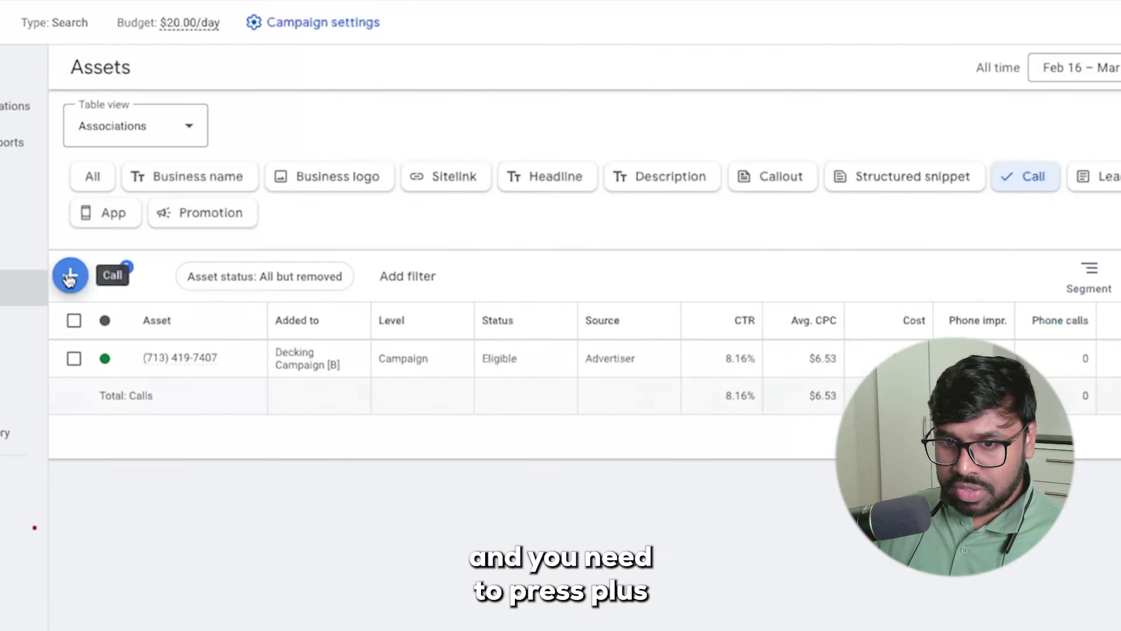
# Add a campaign-level call asset for Decking Campaign [B] and copy the business phone number from the website
pyautogui.click(68, 276)
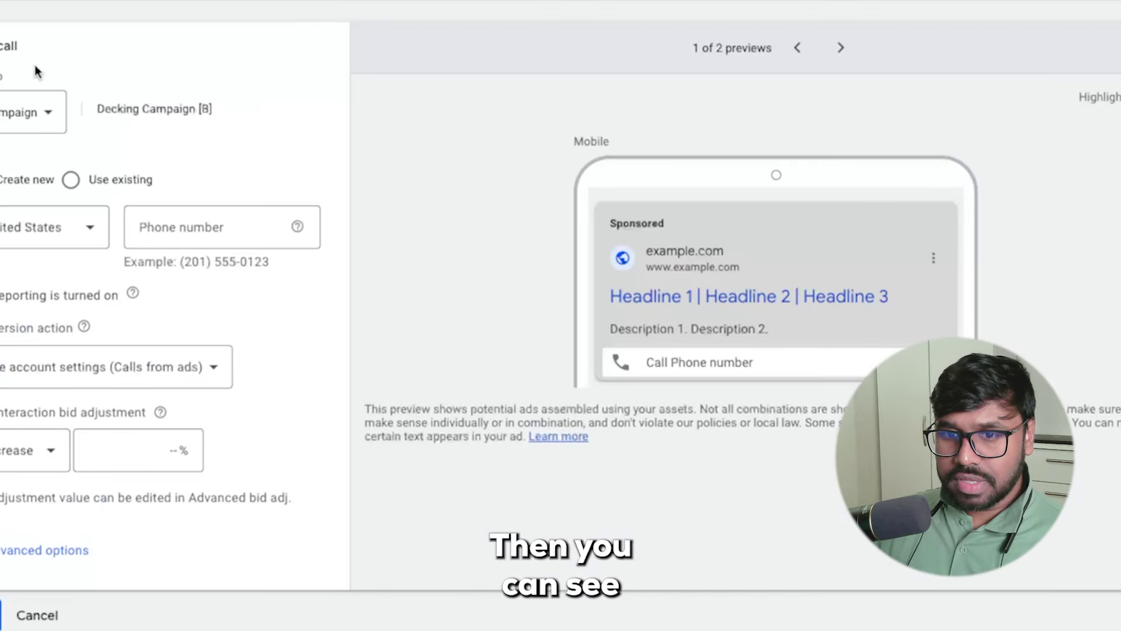
pyautogui.click(125, 114)
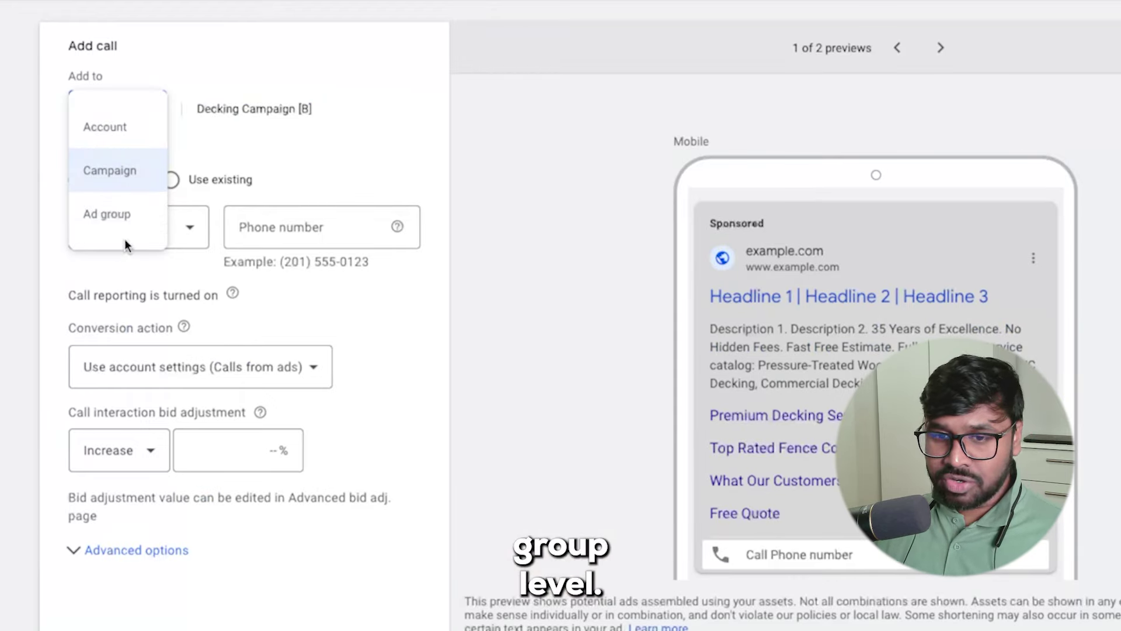
pyautogui.click(125, 174)
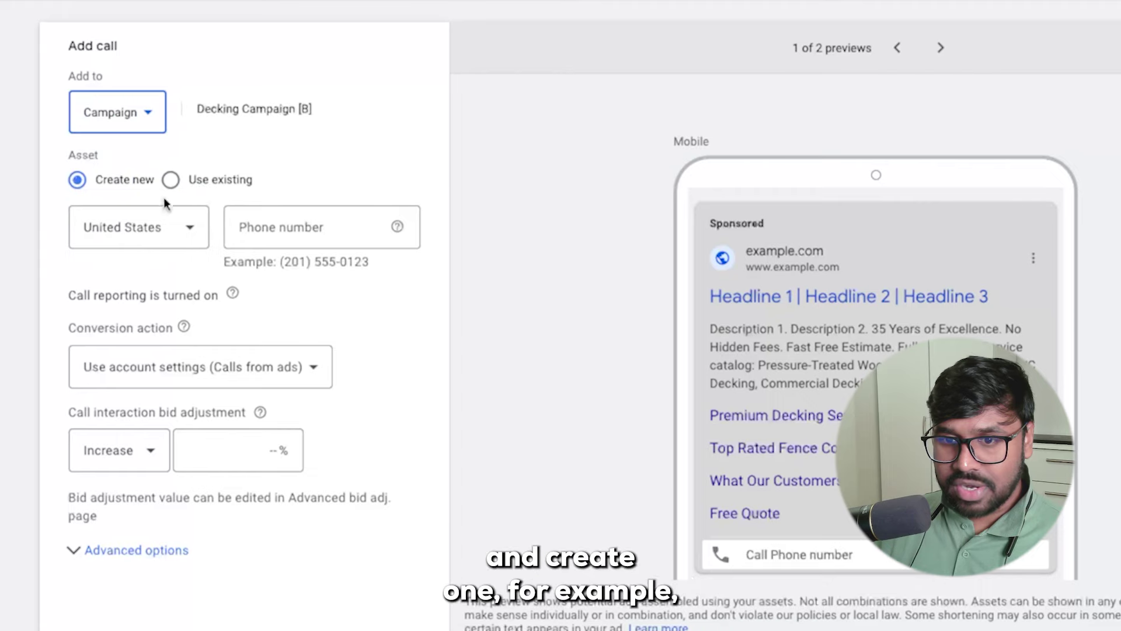
pyautogui.click(262, 226)
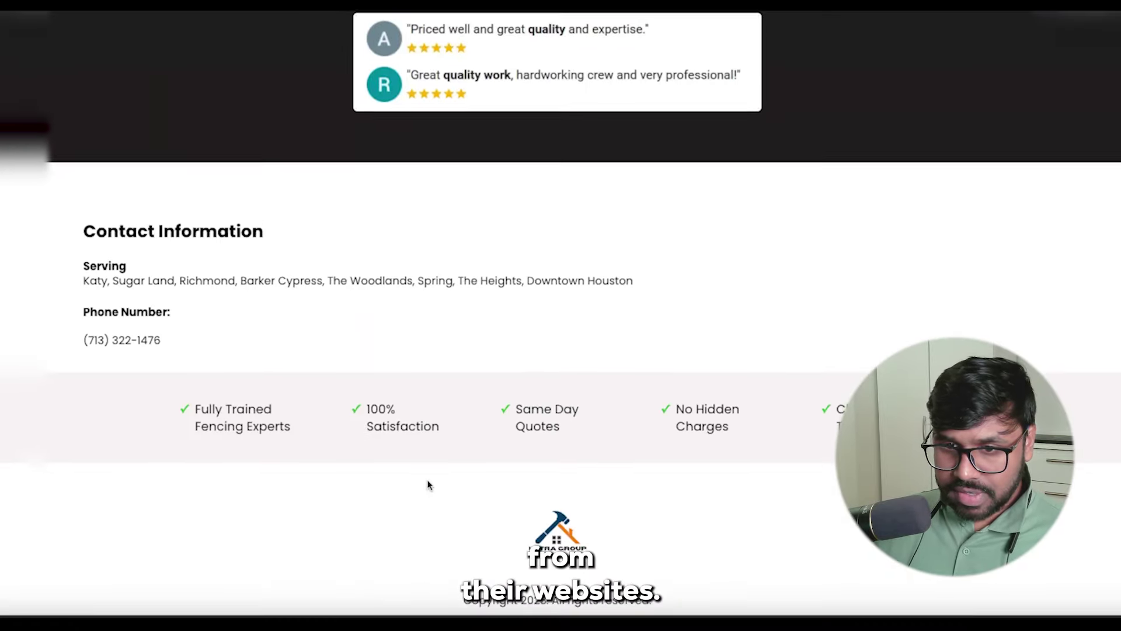
pyautogui.moveTo(60, 333); pyautogui.dragTo(182, 345)
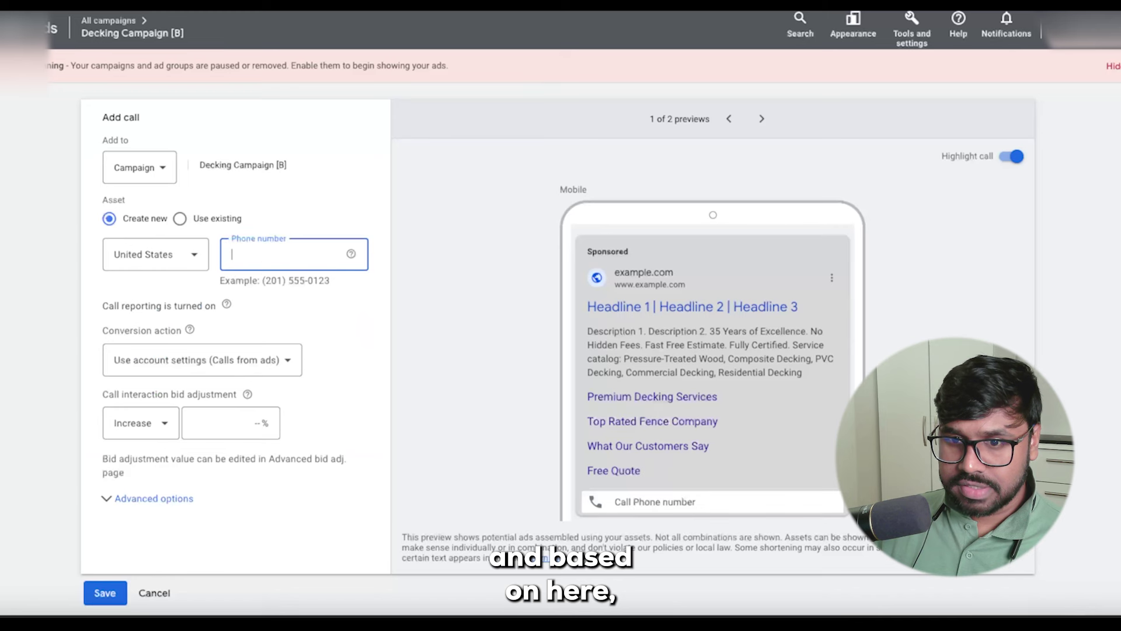
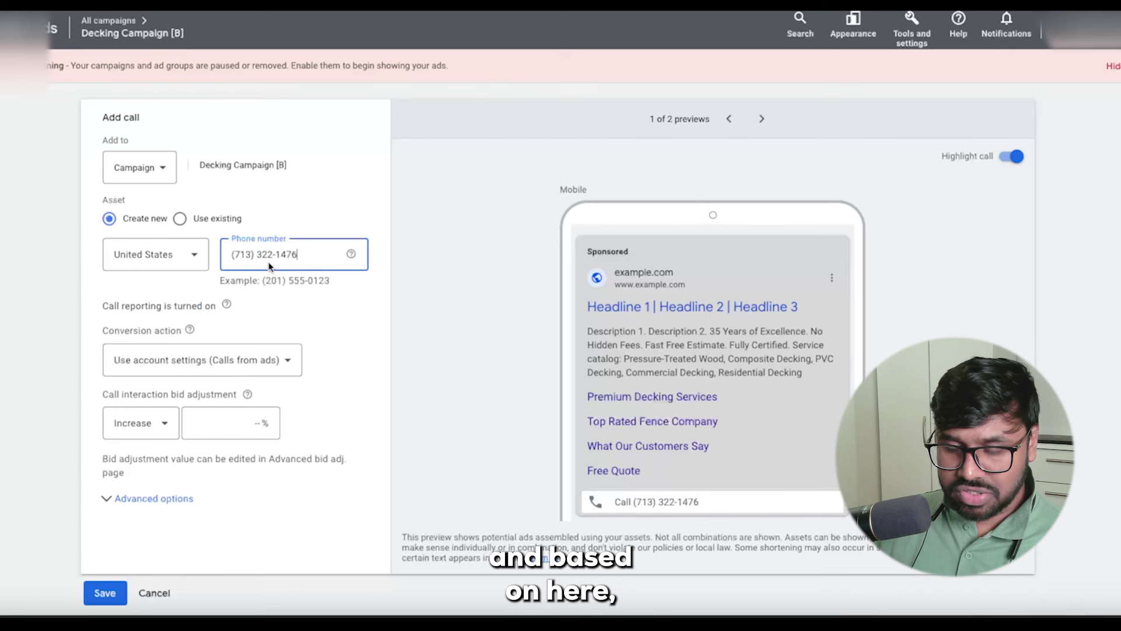
# Paste the business phone number into the call asset's Phone number field
pyautogui.moveTo(262, 283); pyautogui.dragTo(330, 282)
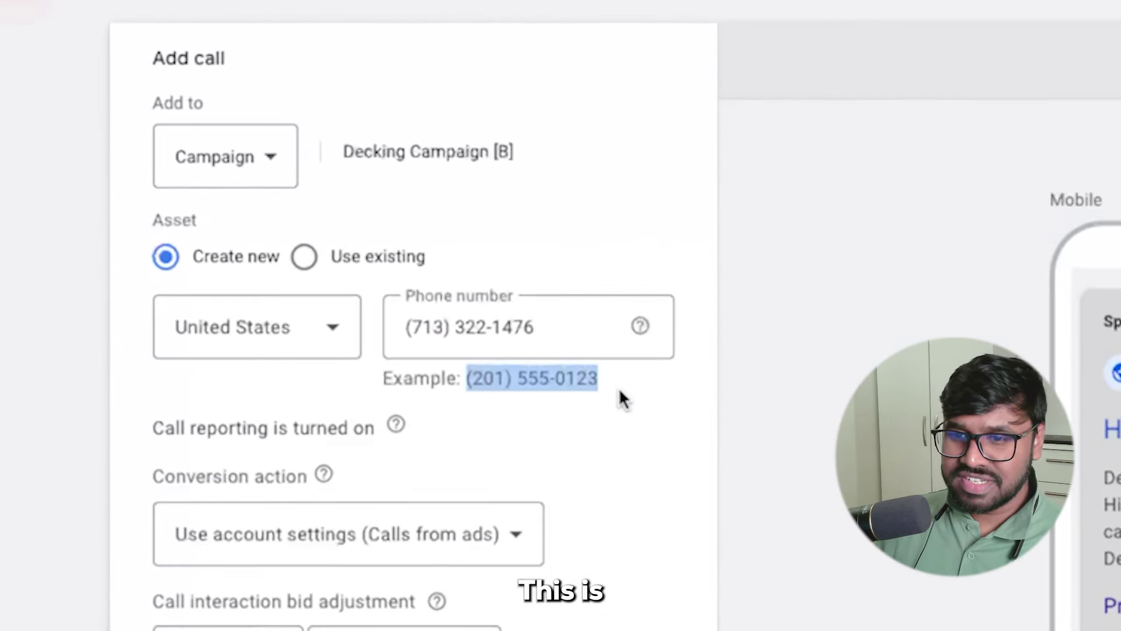
pyautogui.click(622, 398)
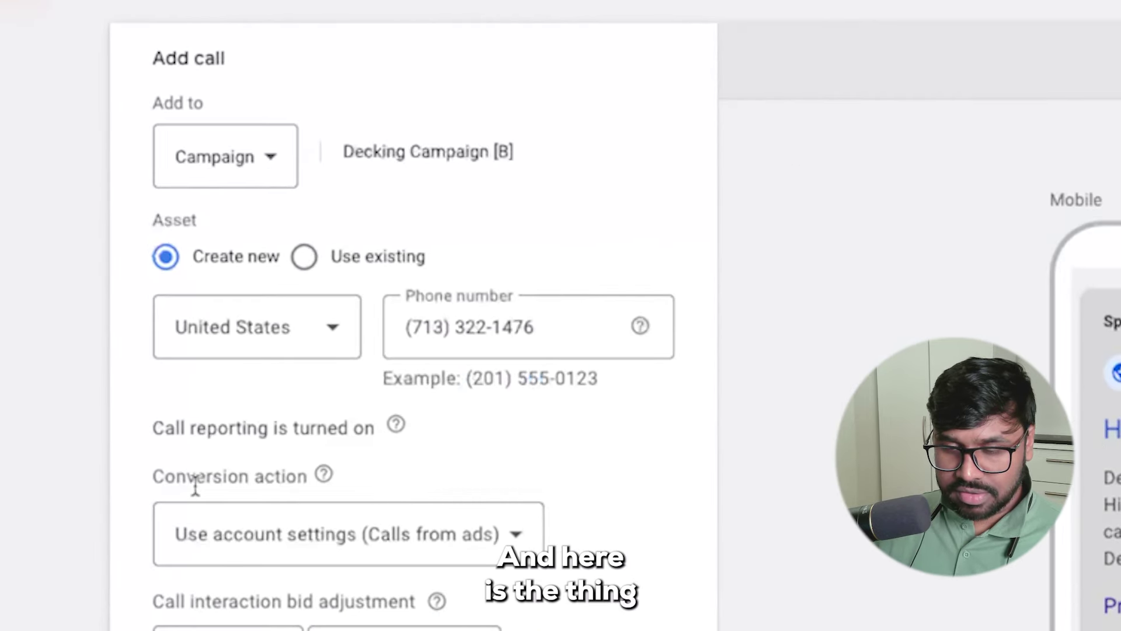
# Set the call asset's conversion action to Test Call Extension
pyautogui.moveTo(195, 485); pyautogui.dragTo(315, 485)
pyautogui.click(370, 534)
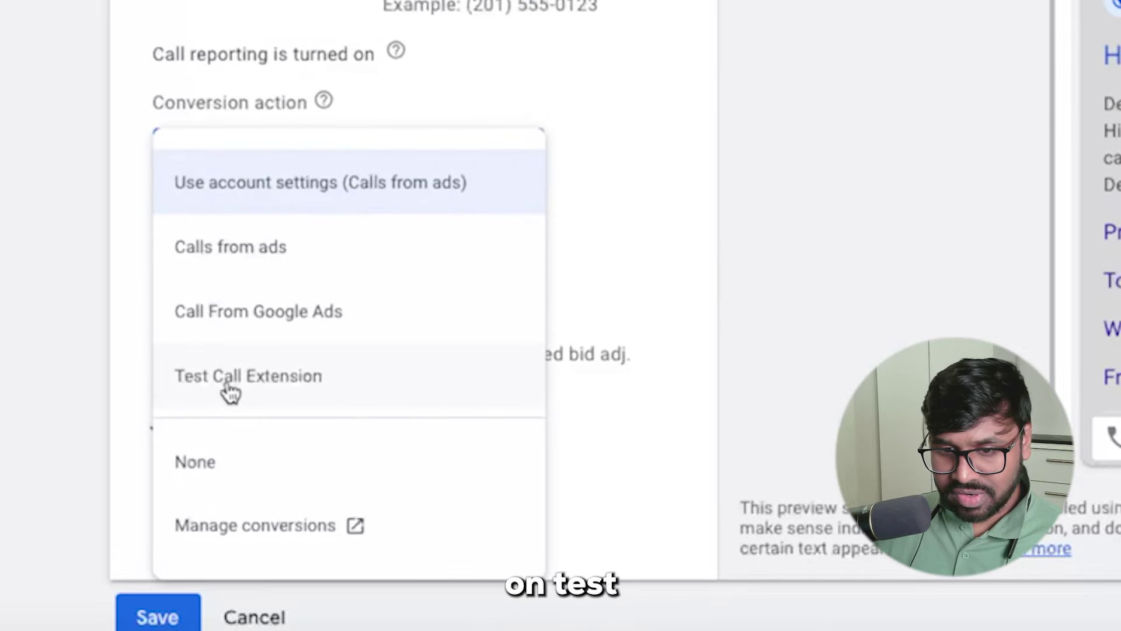
pyautogui.click(291, 391)
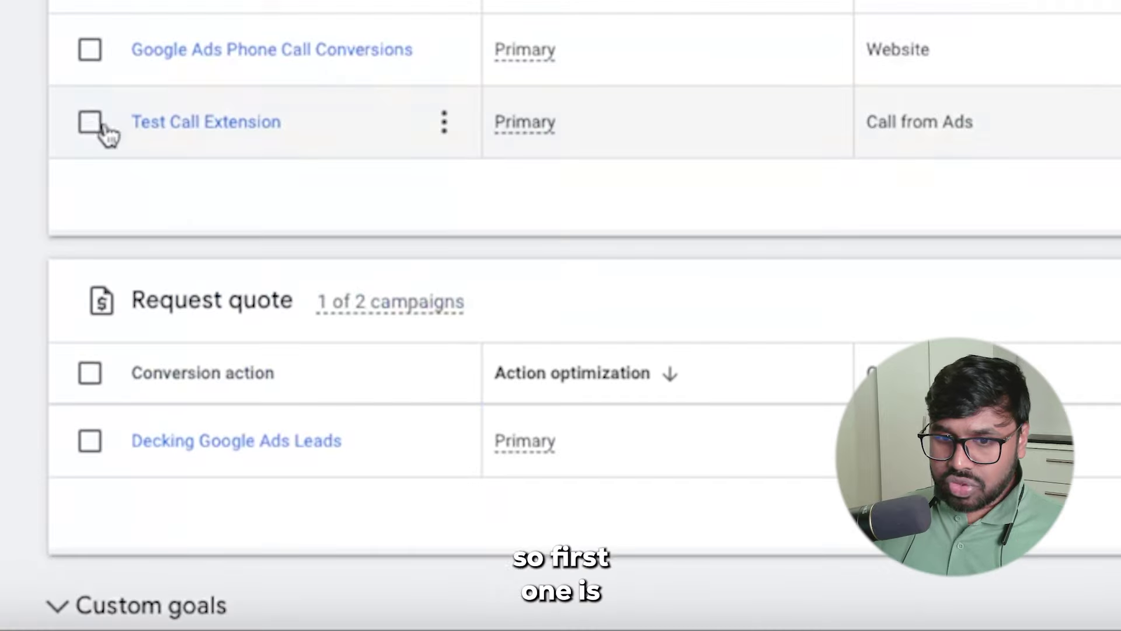
# Begin another Phone calls conversion tracking calls from ads using call extensions or call-only ads
pyautogui.click(94, 124)
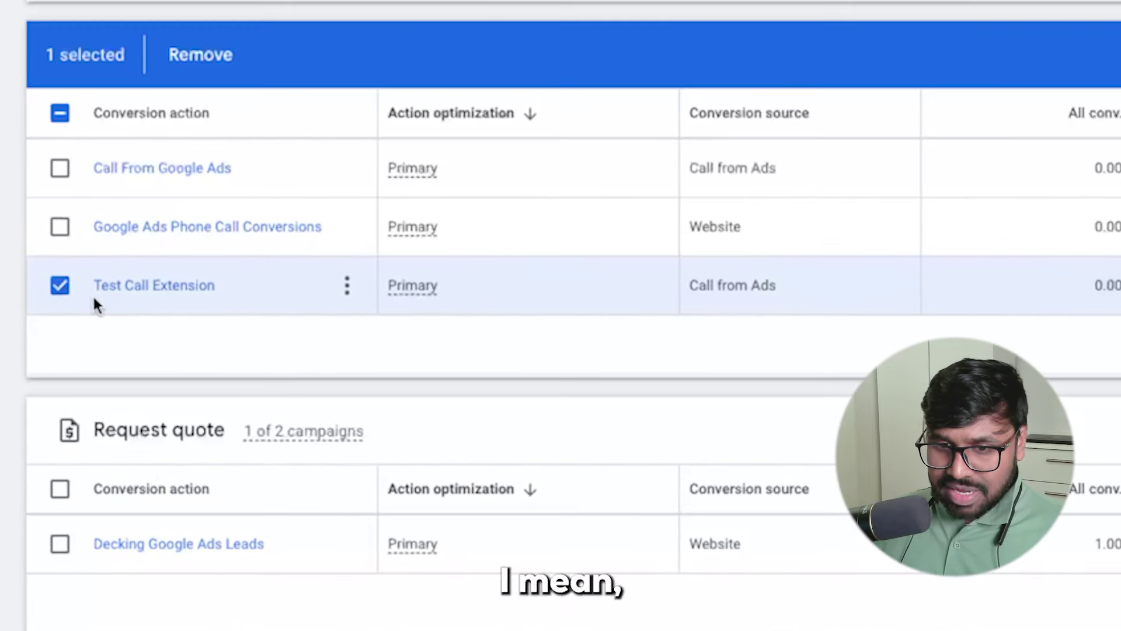
pyautogui.scroll(5, 377, 285)
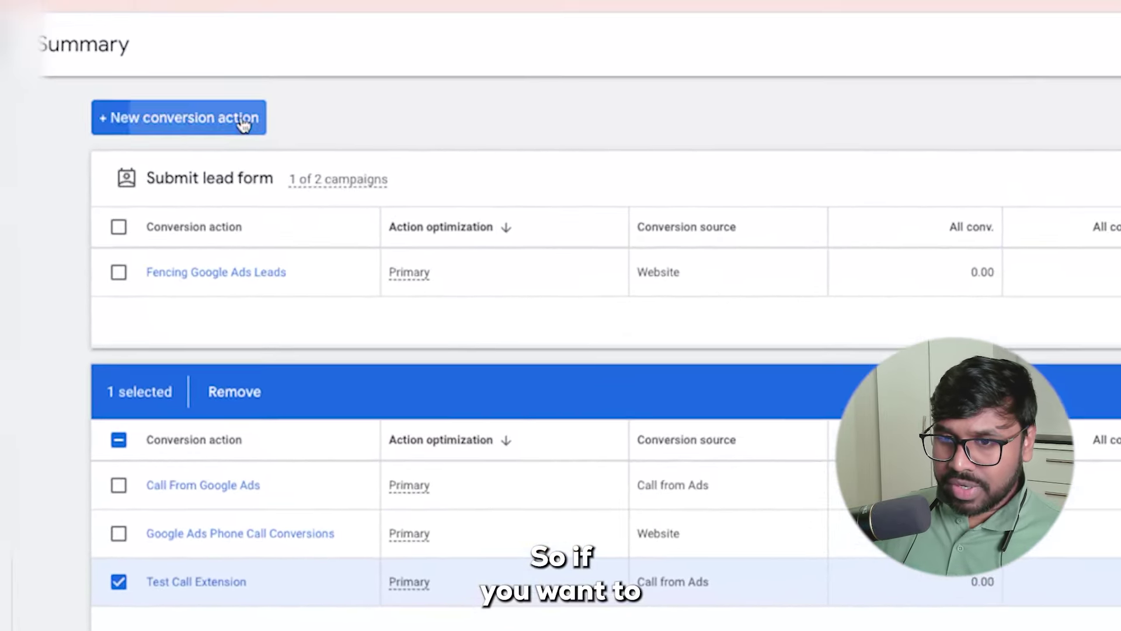
pyautogui.click(243, 124)
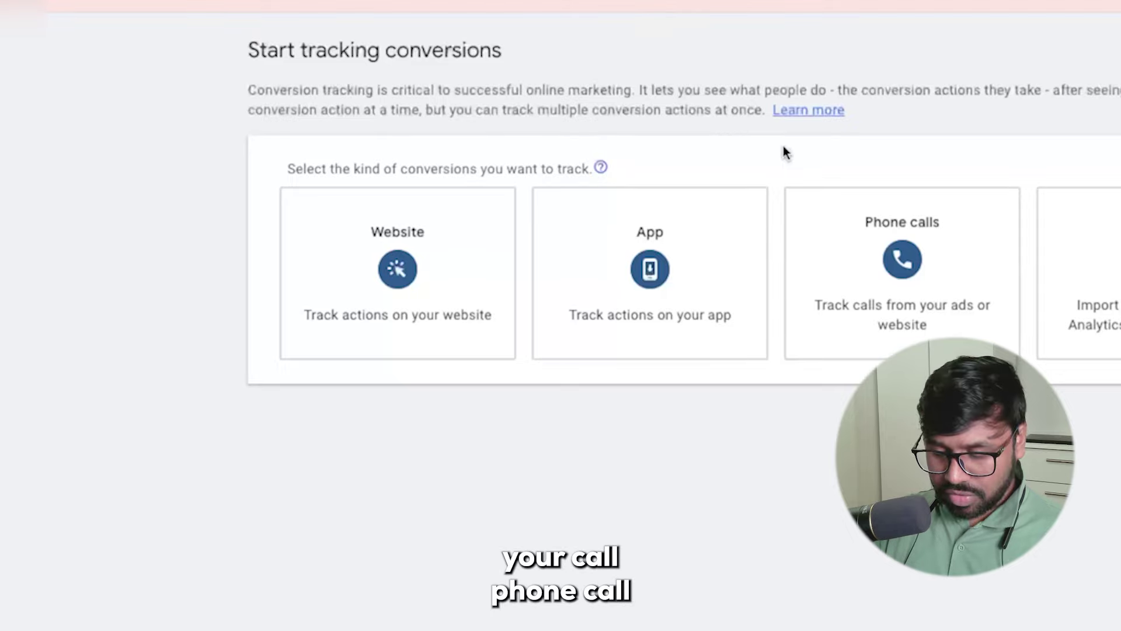
pyautogui.click(951, 283)
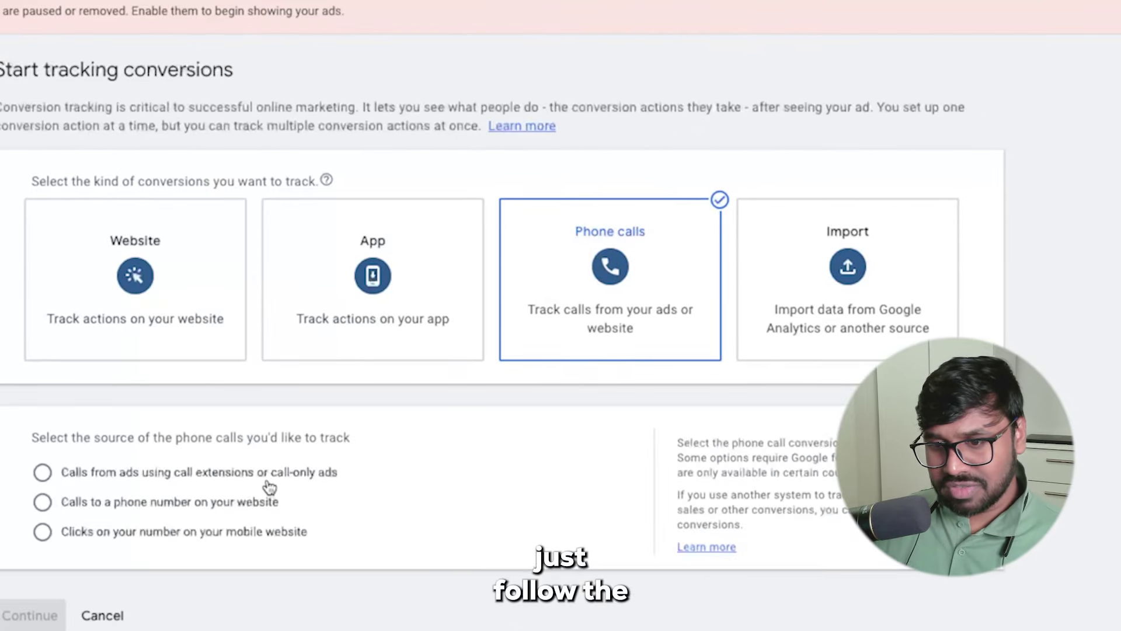
pyautogui.click(269, 487)
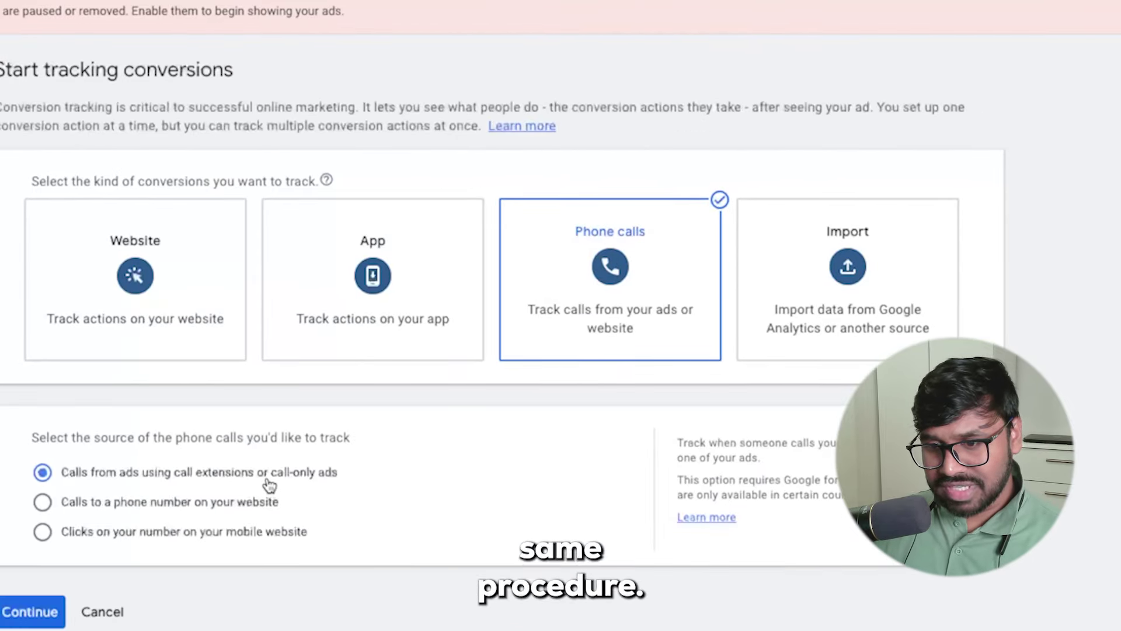
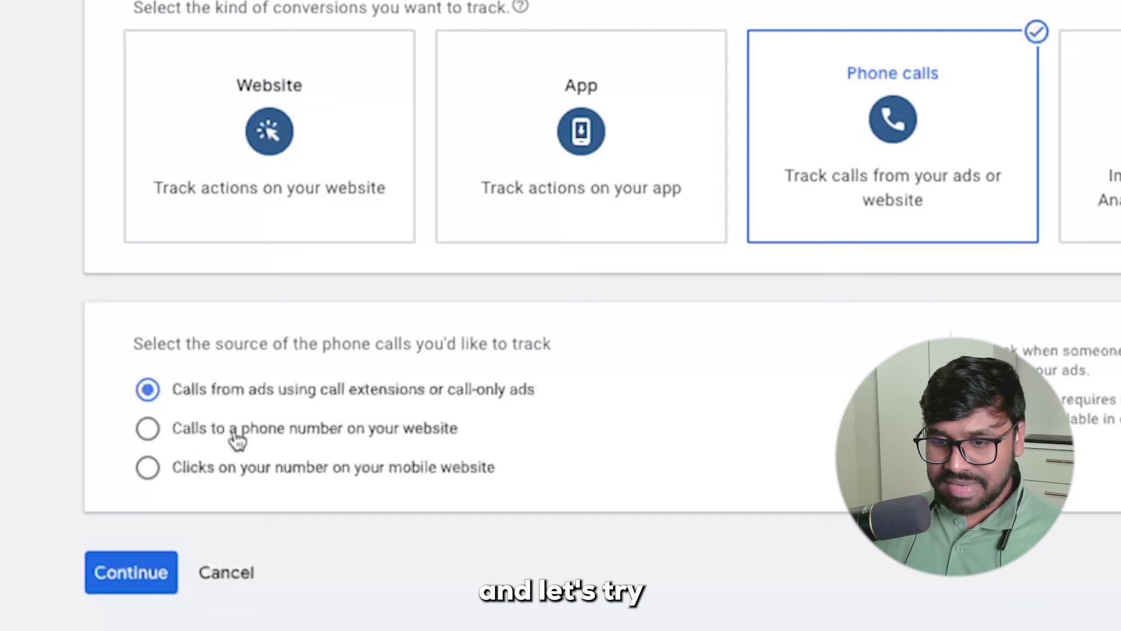
# Choose to track calls to a phone number on your website and proceed to conversion details
pyautogui.click(267, 442)
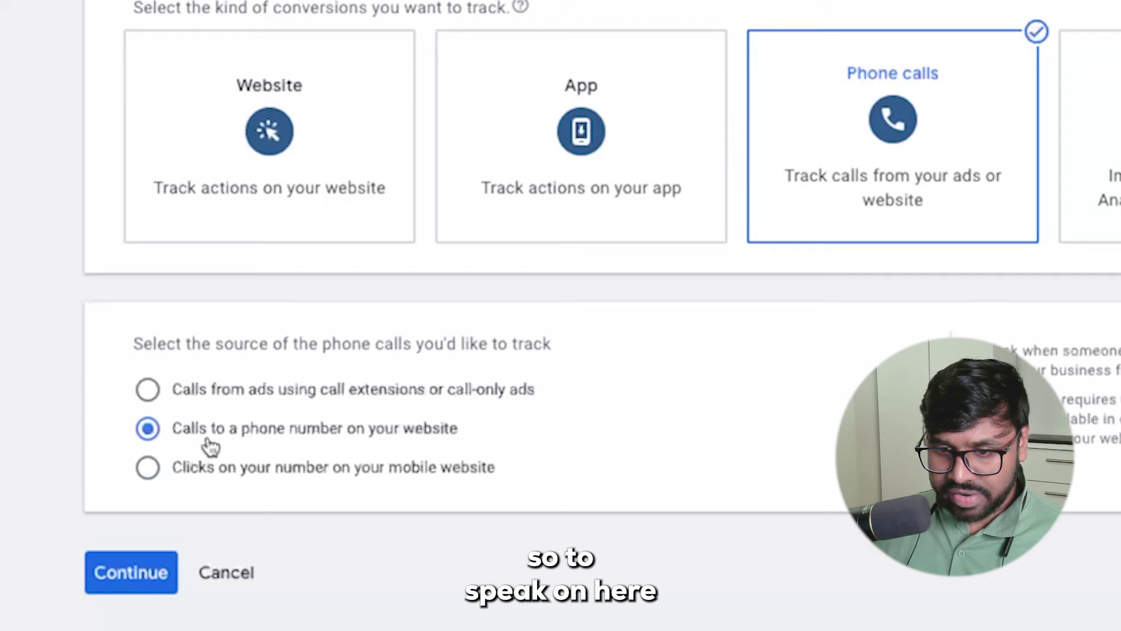
pyautogui.click(138, 573)
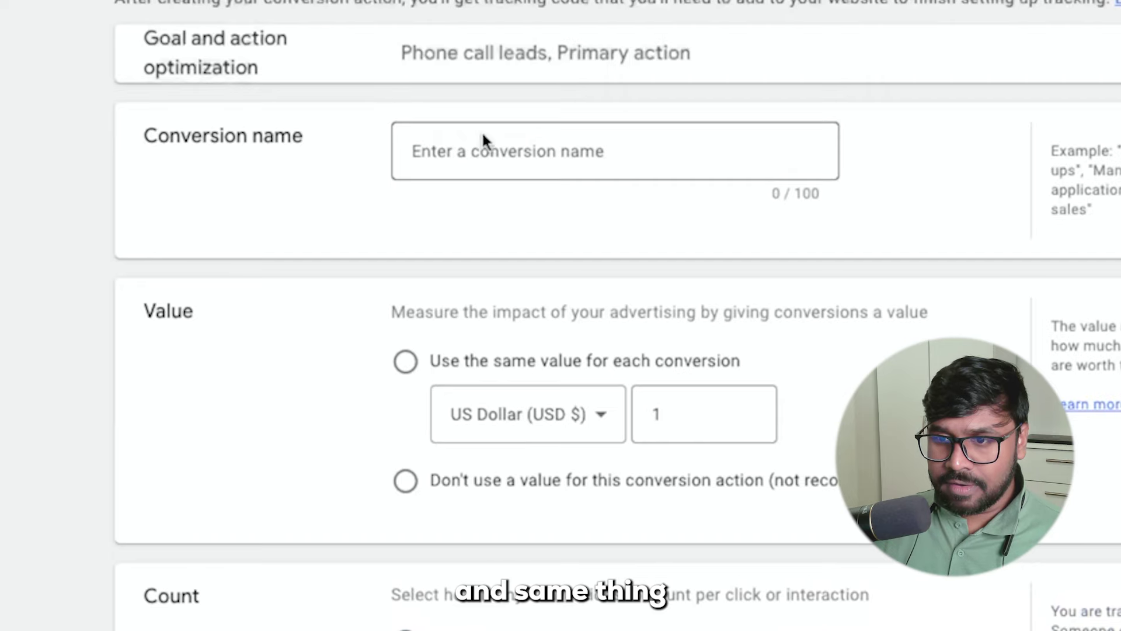
# Name the conversion action 'Test Phone Call From Google'
pyautogui.click(514, 55)
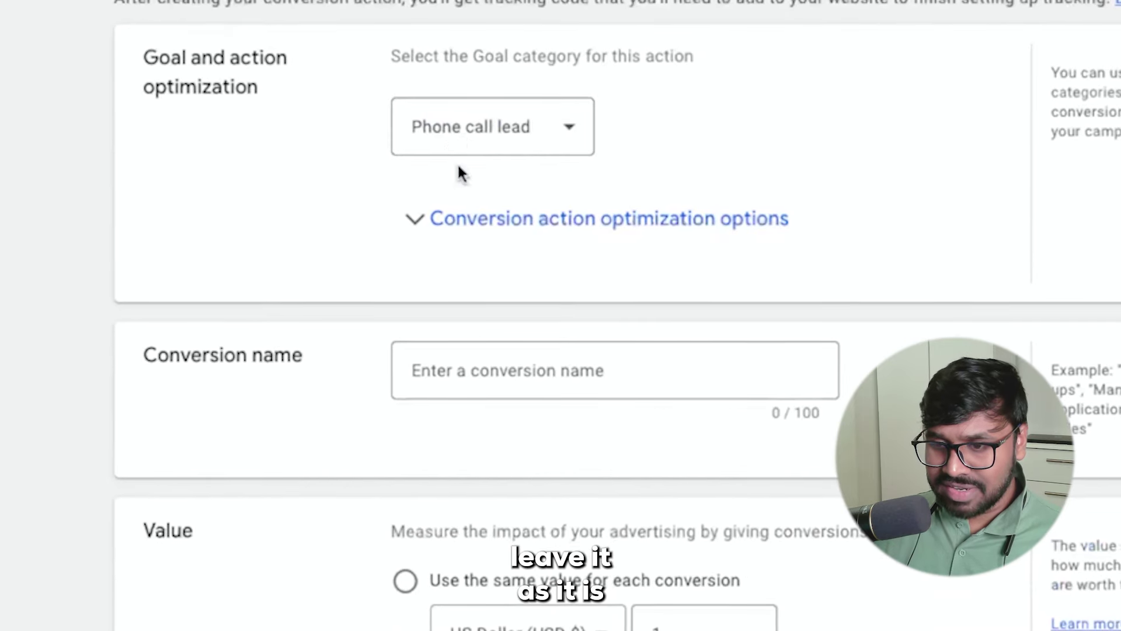
pyautogui.click(531, 370)
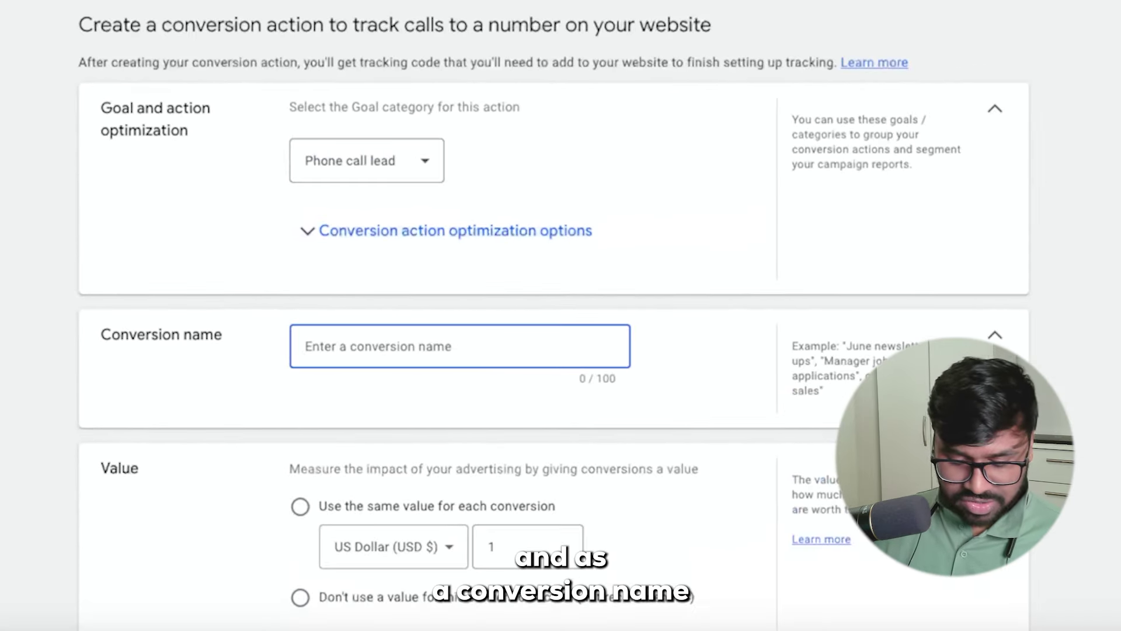
pyautogui.write('T')
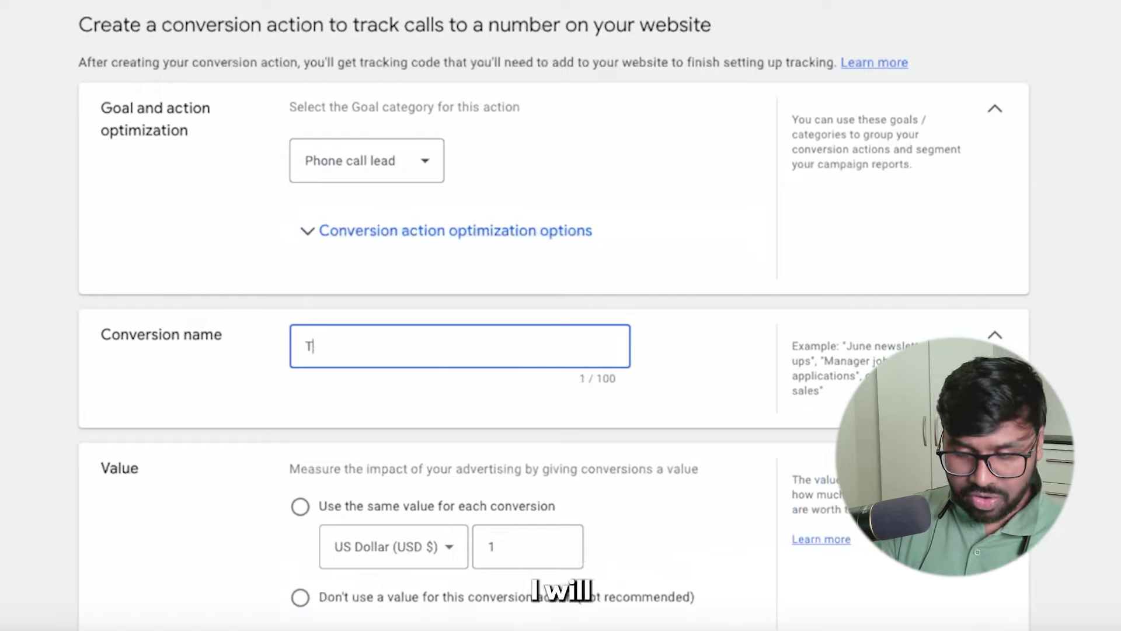
pyautogui.write('est Phone Ca')
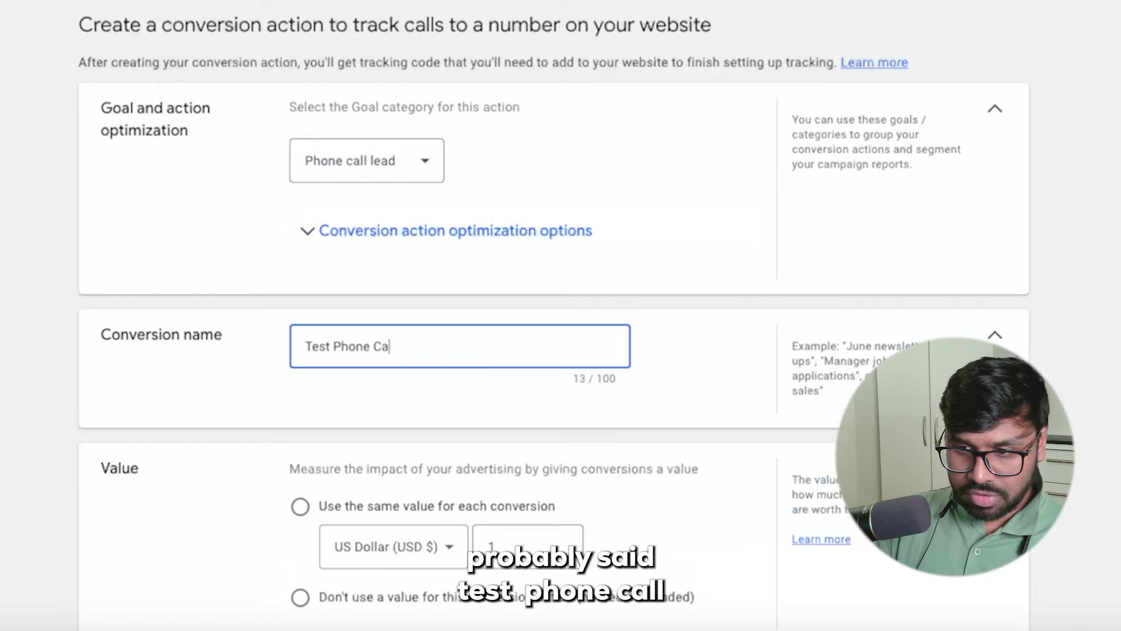
pyautogui.write('ll From Google Ads')
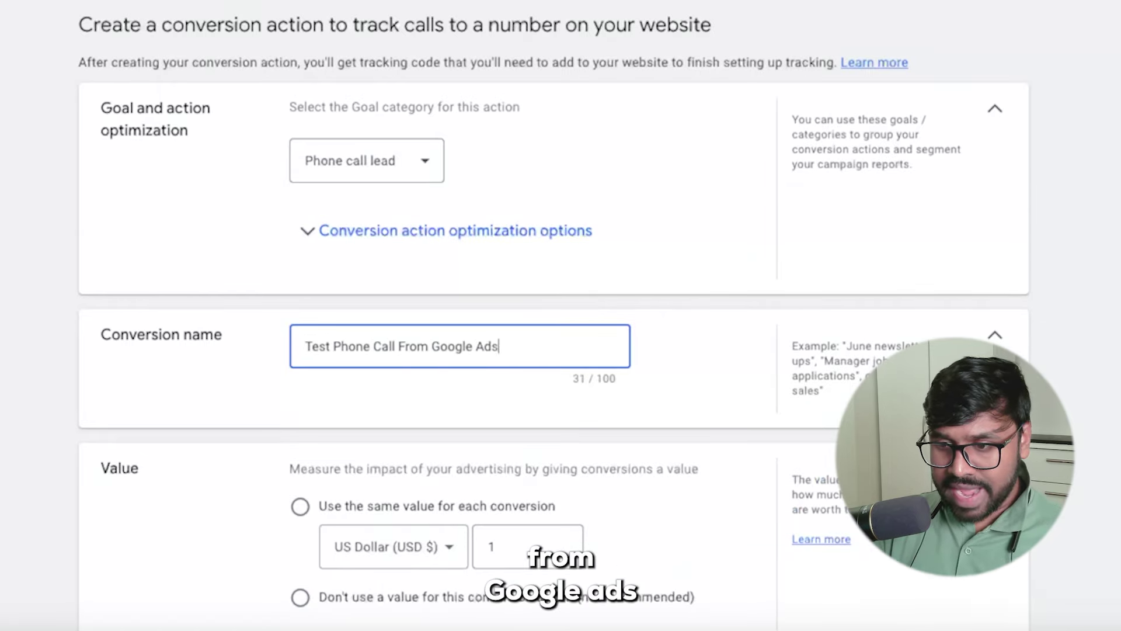
# Use no conversion value and keep United States as the destination number's country
pyautogui.scroll(-2, 247, 363)
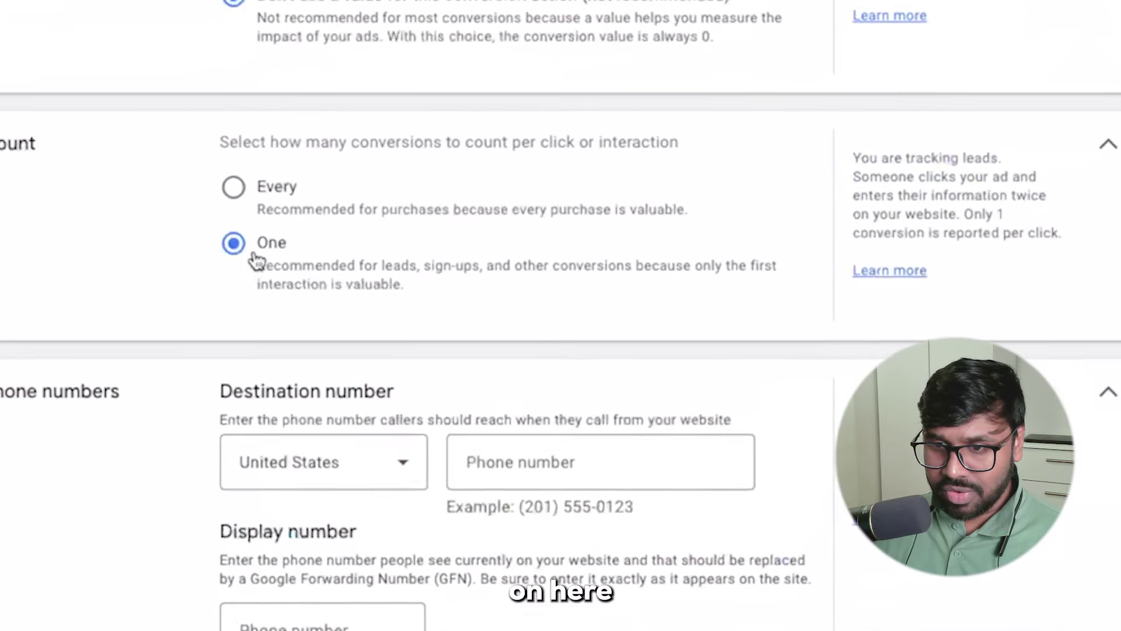
pyautogui.scroll(-1, 268, 251)
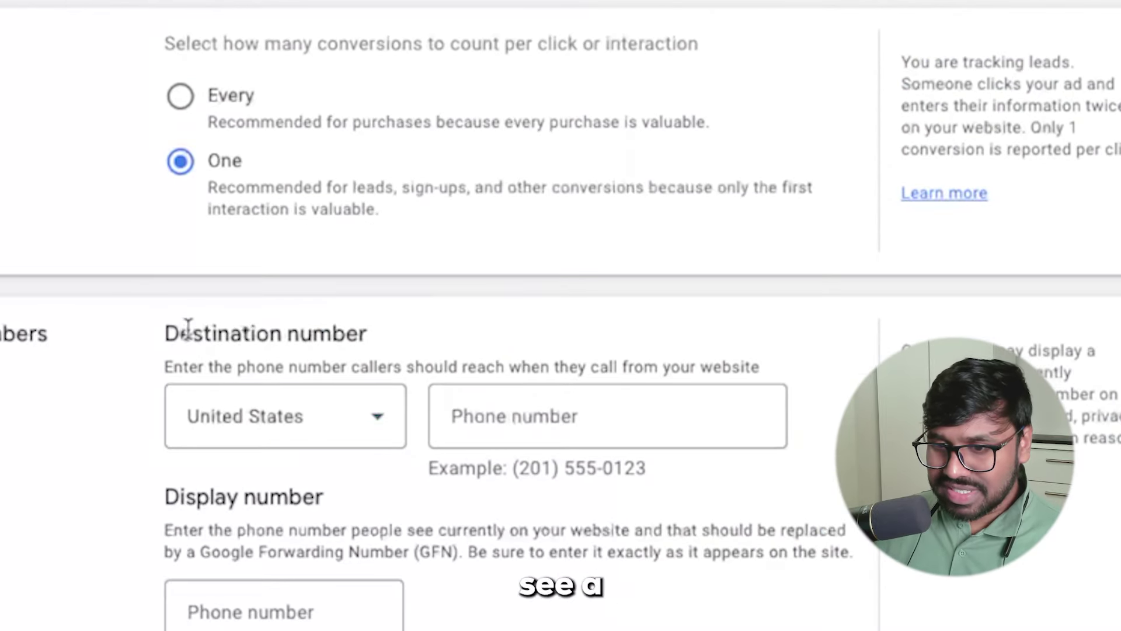
pyautogui.moveTo(149, 327); pyautogui.dragTo(370, 350)
pyautogui.click(345, 425)
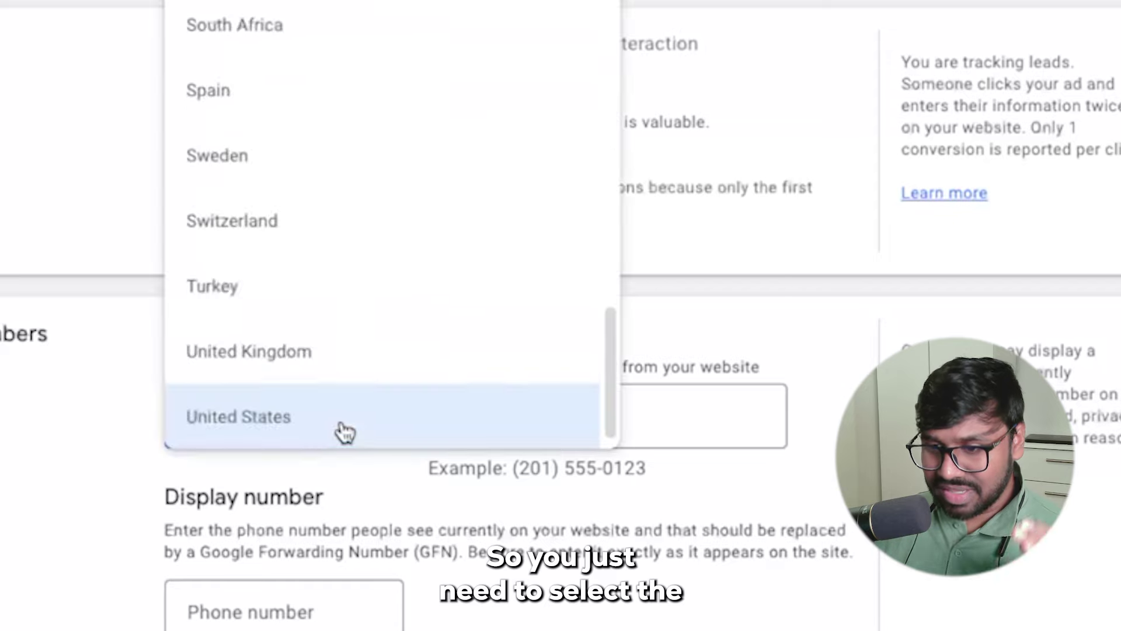
pyautogui.click(583, 526)
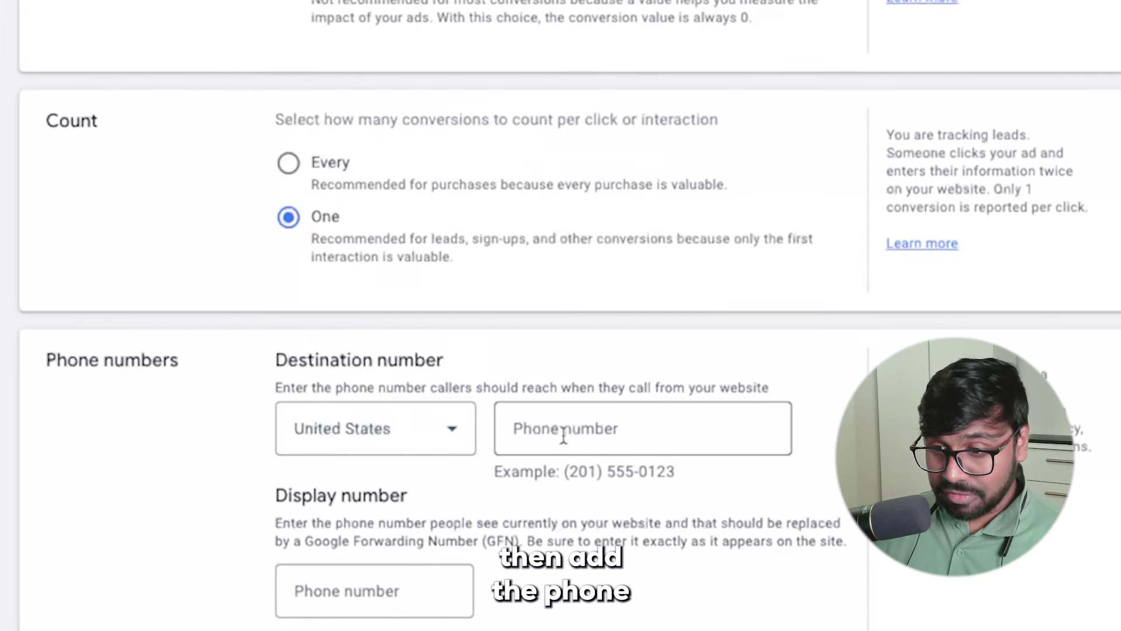
pyautogui.click(564, 435)
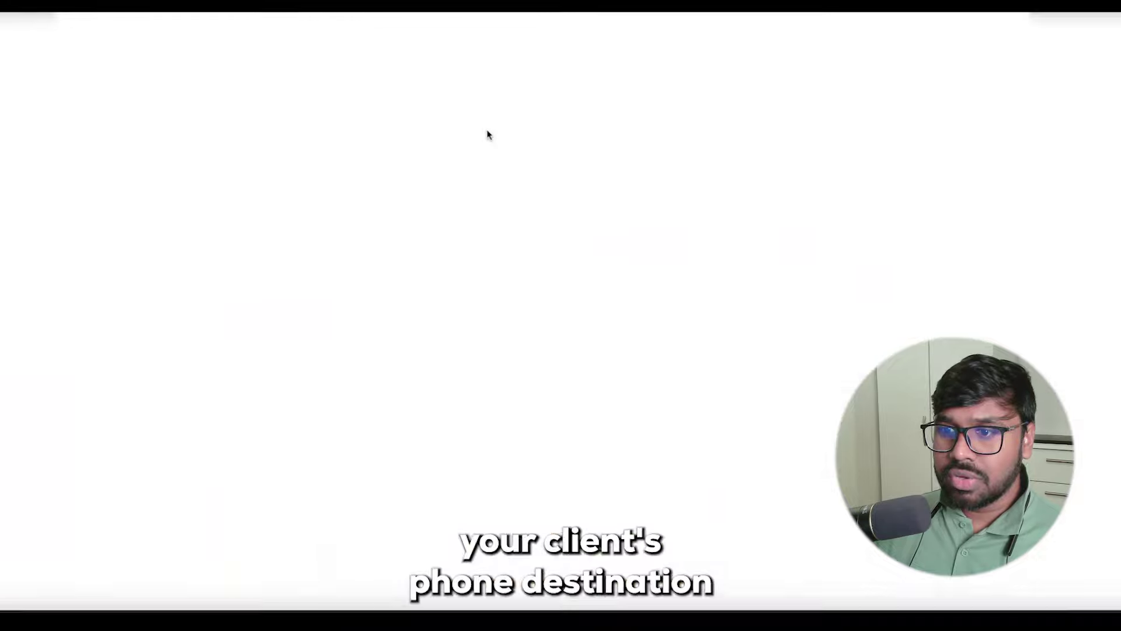
# Paste the website's business phone number into both the Destination and Display number fields
pyautogui.scroll(-1, 492, 215)
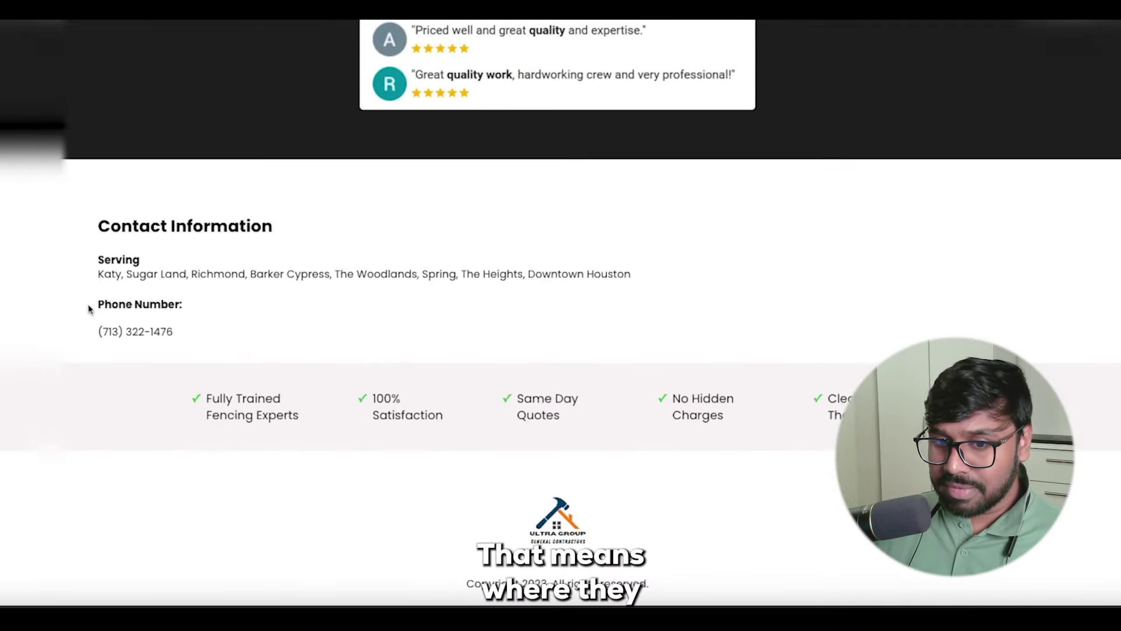
pyautogui.tripleClick(175, 330)
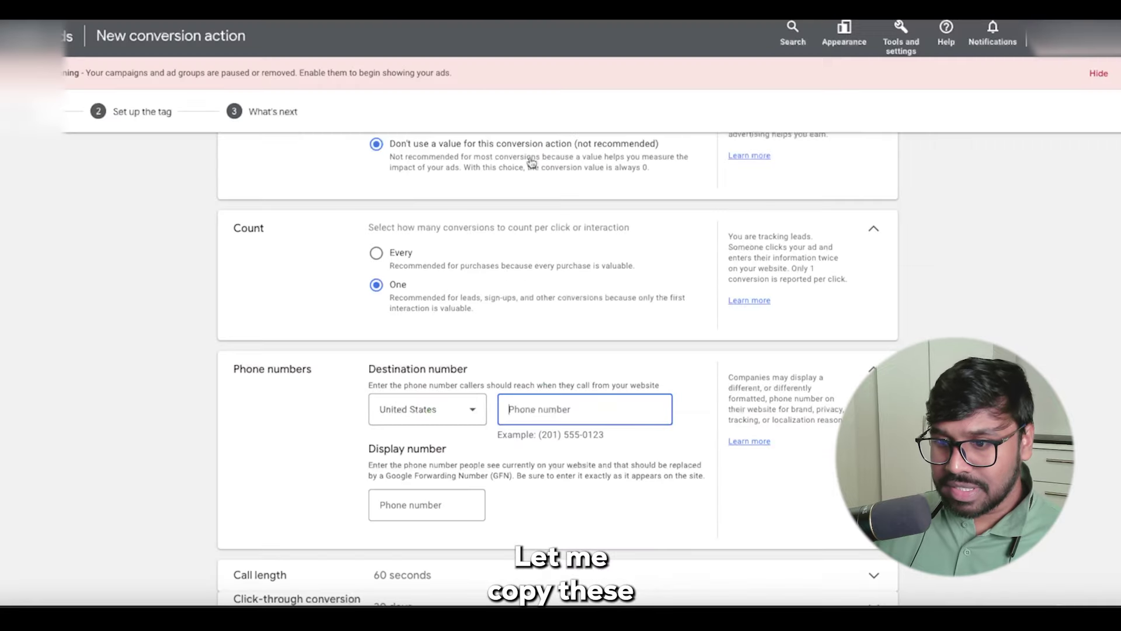
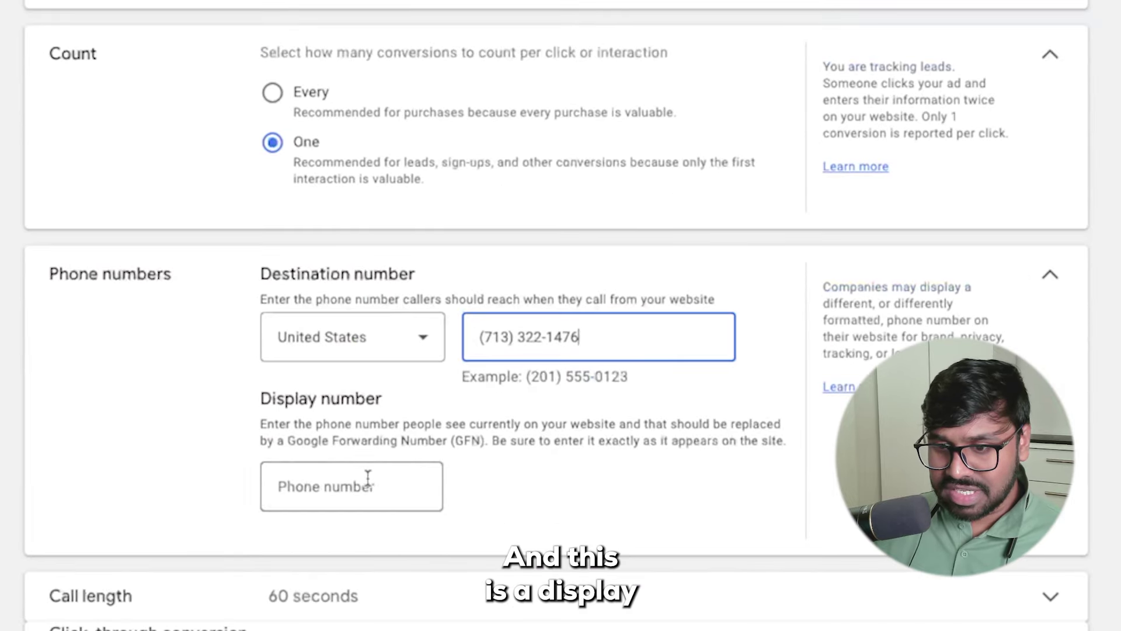
pyautogui.click(368, 478)
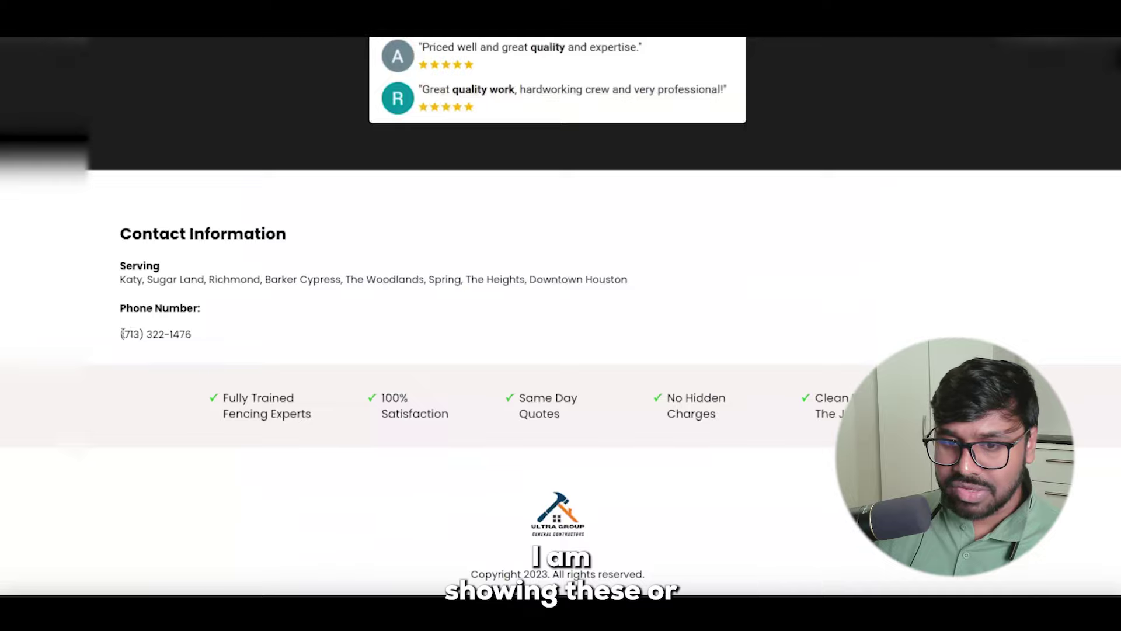
pyautogui.moveTo(129, 333); pyautogui.dragTo(165, 286)
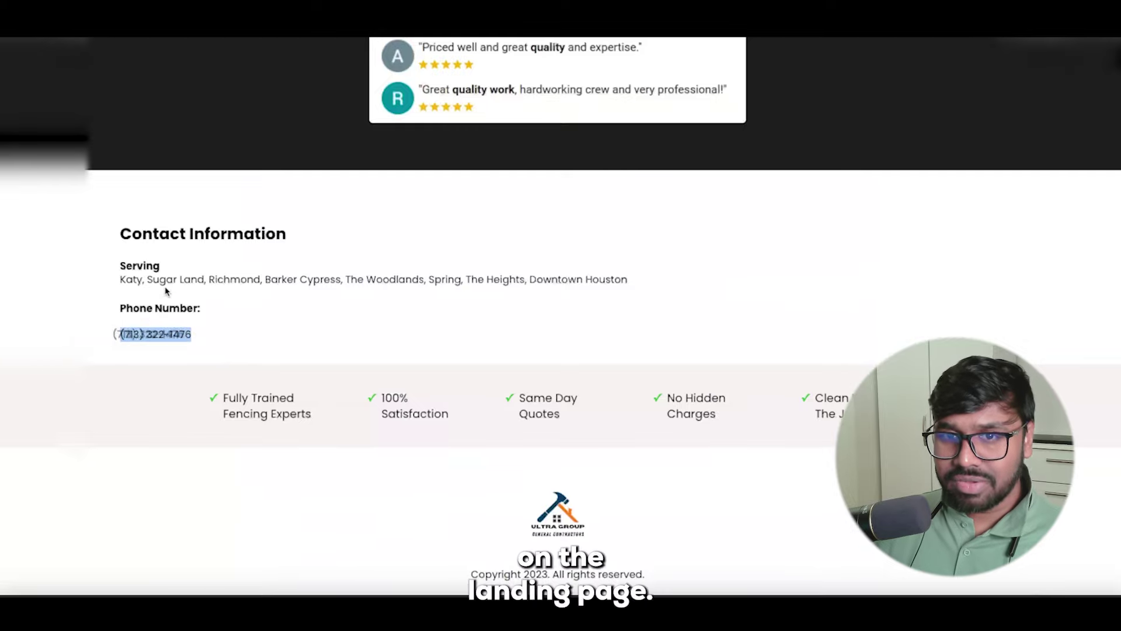
pyautogui.scroll(20, 421, 346)
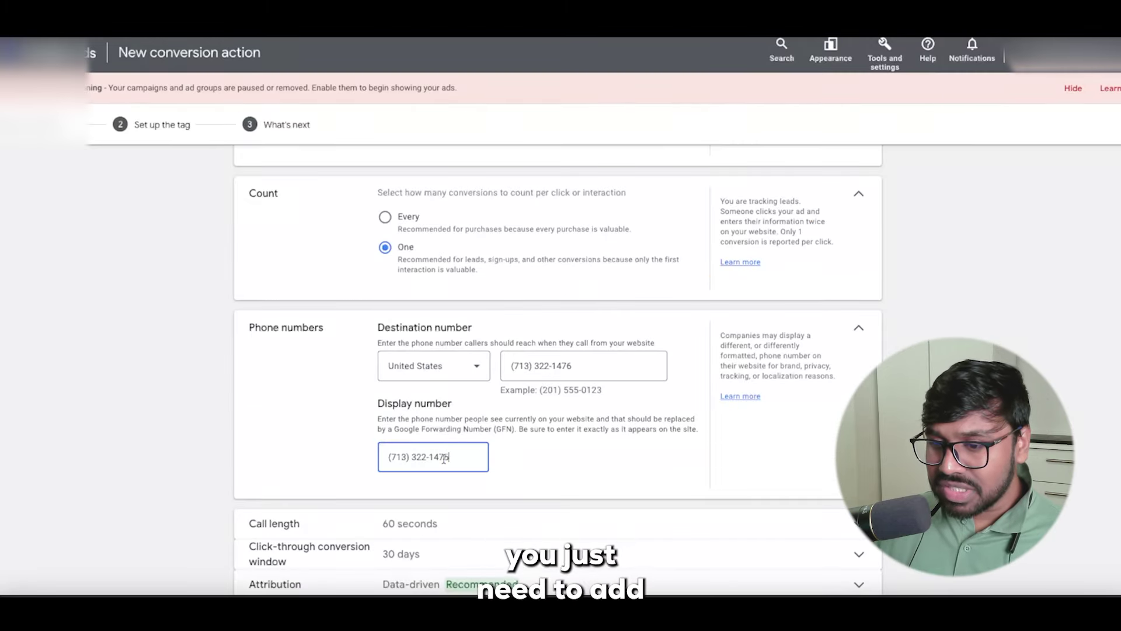
pyautogui.moveTo(461, 456); pyautogui.dragTo(386, 457)
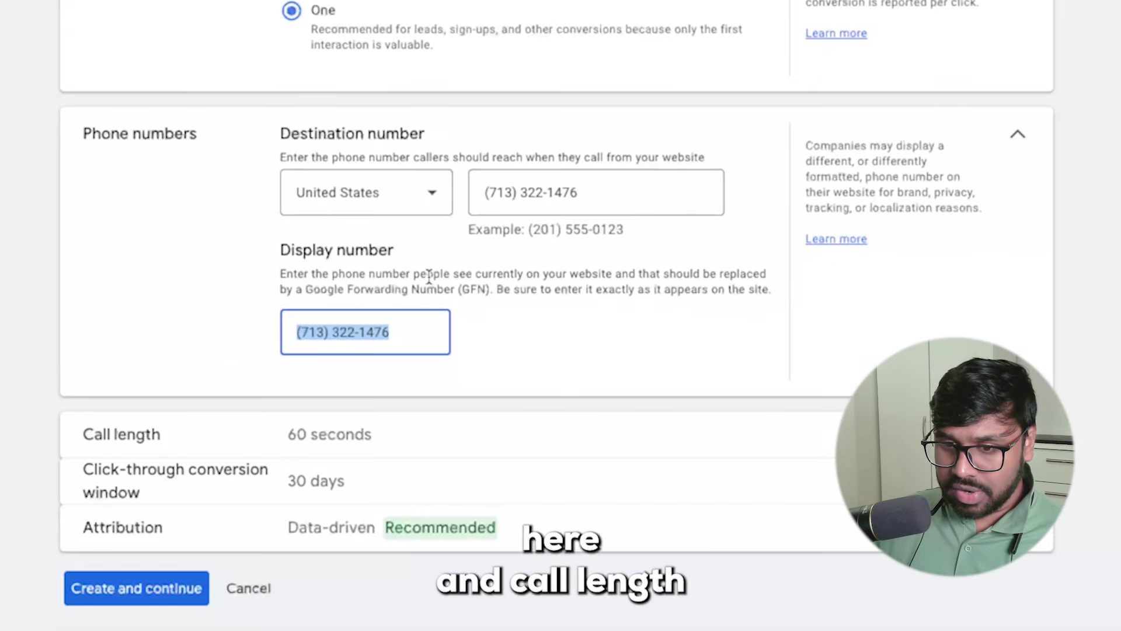
# Set a 10-second minimum call length and create the call conversion action
pyautogui.click(352, 426)
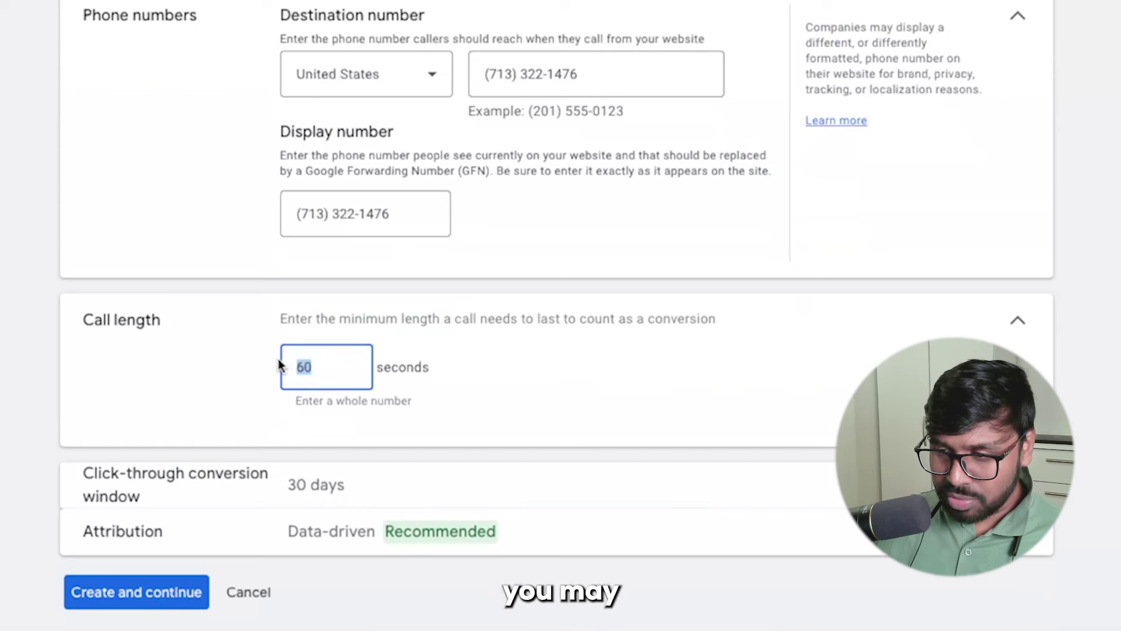
pyautogui.write('1')
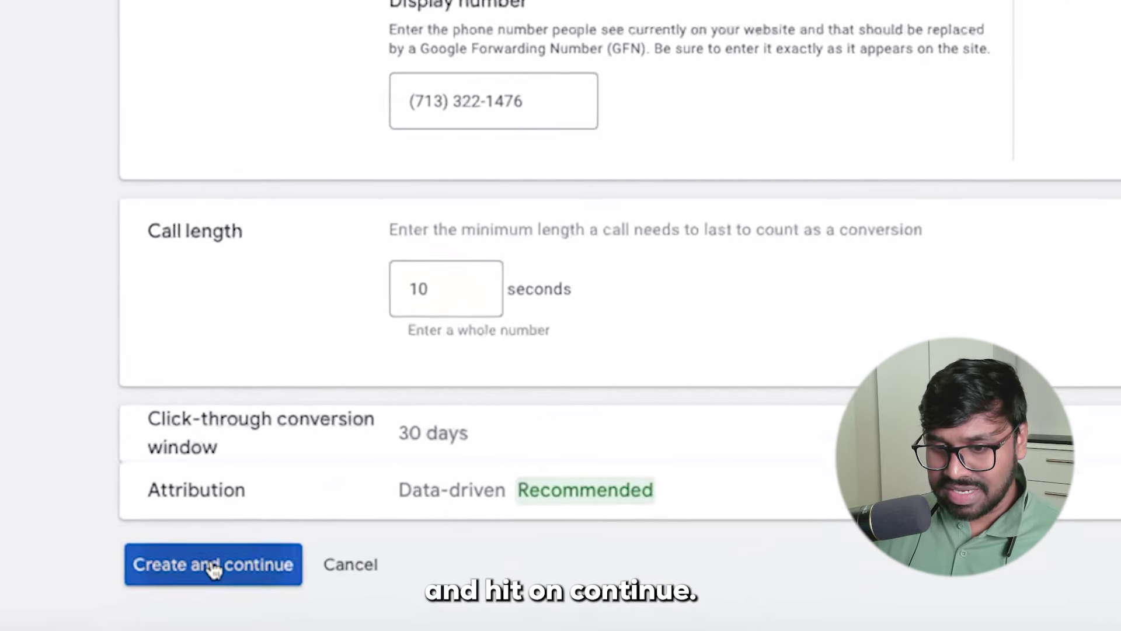
pyautogui.click(136, 595)
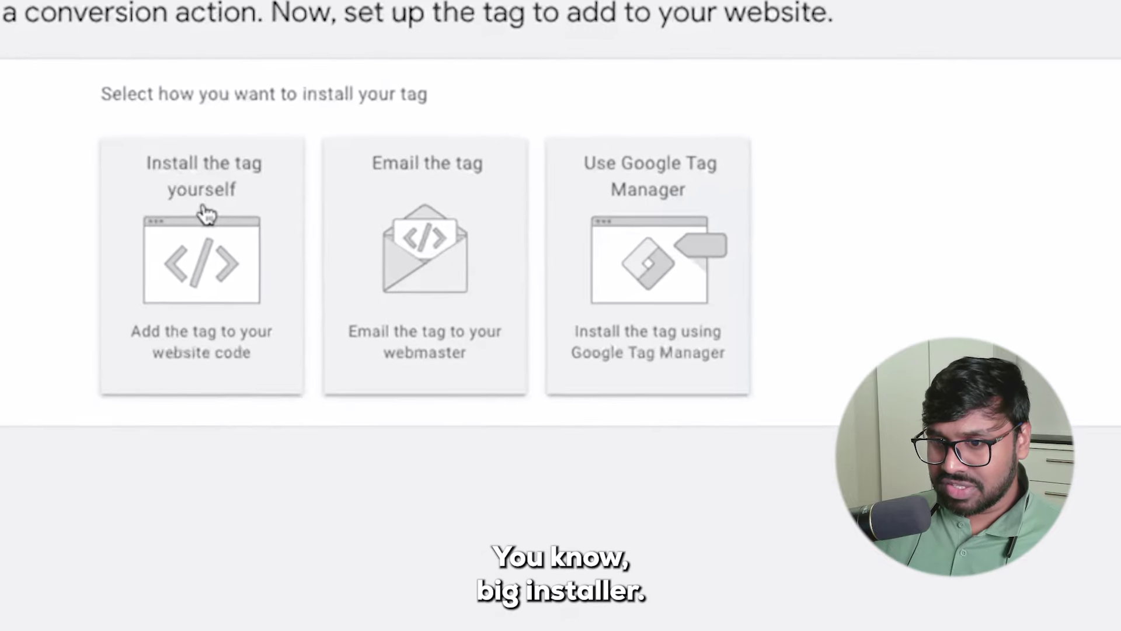
# Compare the manual and email install options, then show Tag Manager's conversion ID and label
pyautogui.click(306, 204)
pyautogui.scroll(-10, 245, 467)
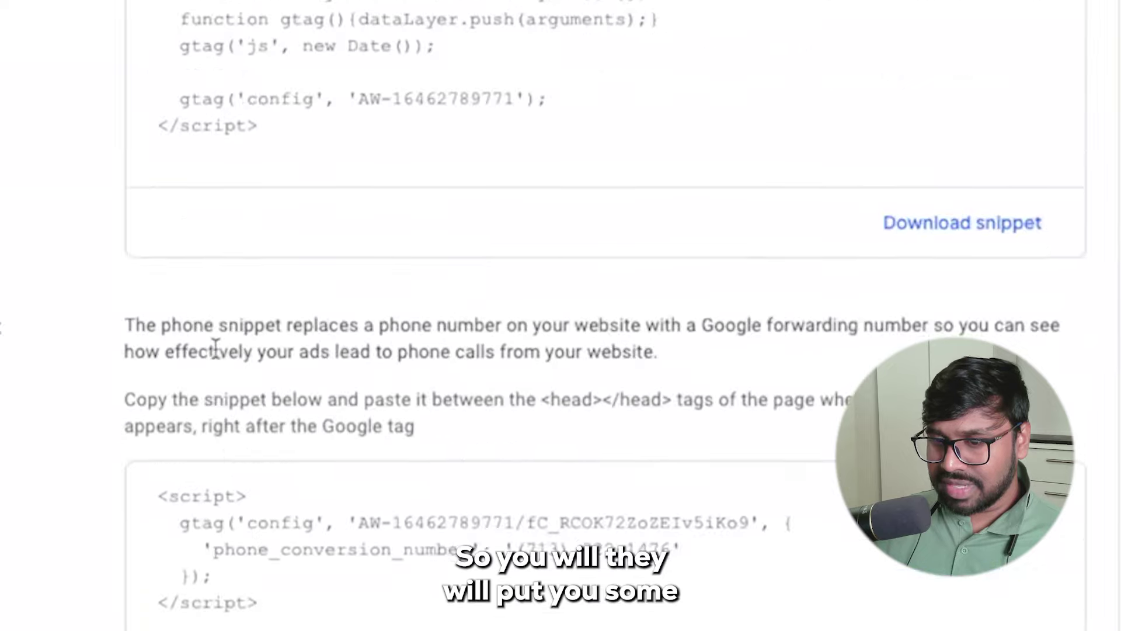
pyautogui.scroll(10, 275, 265)
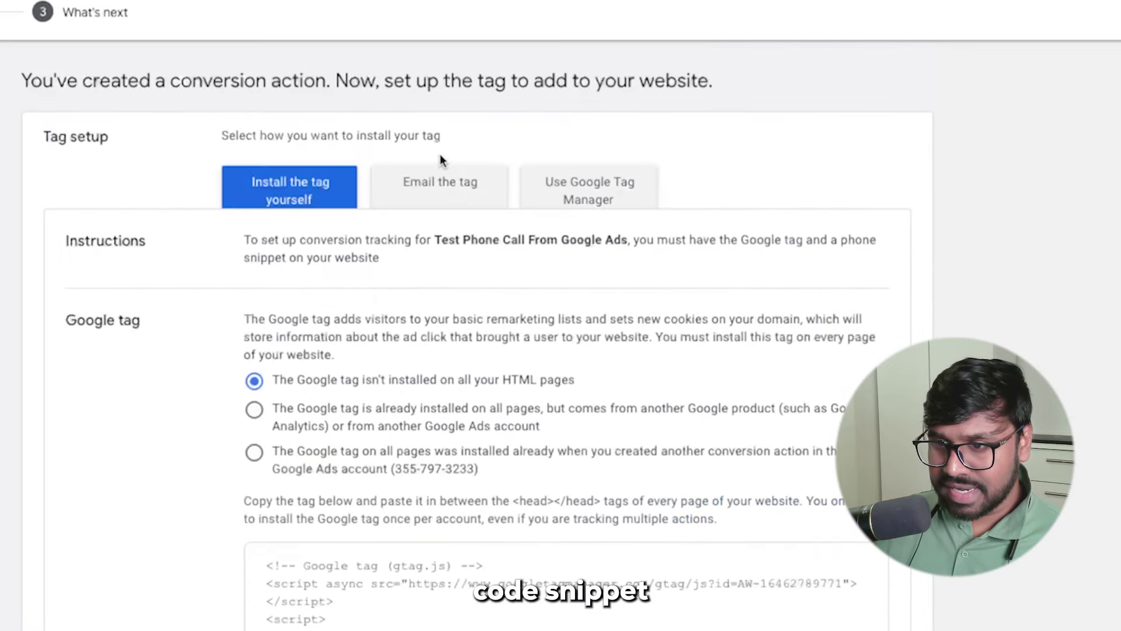
pyautogui.click(439, 182)
pyautogui.scroll(-1, 315, 372)
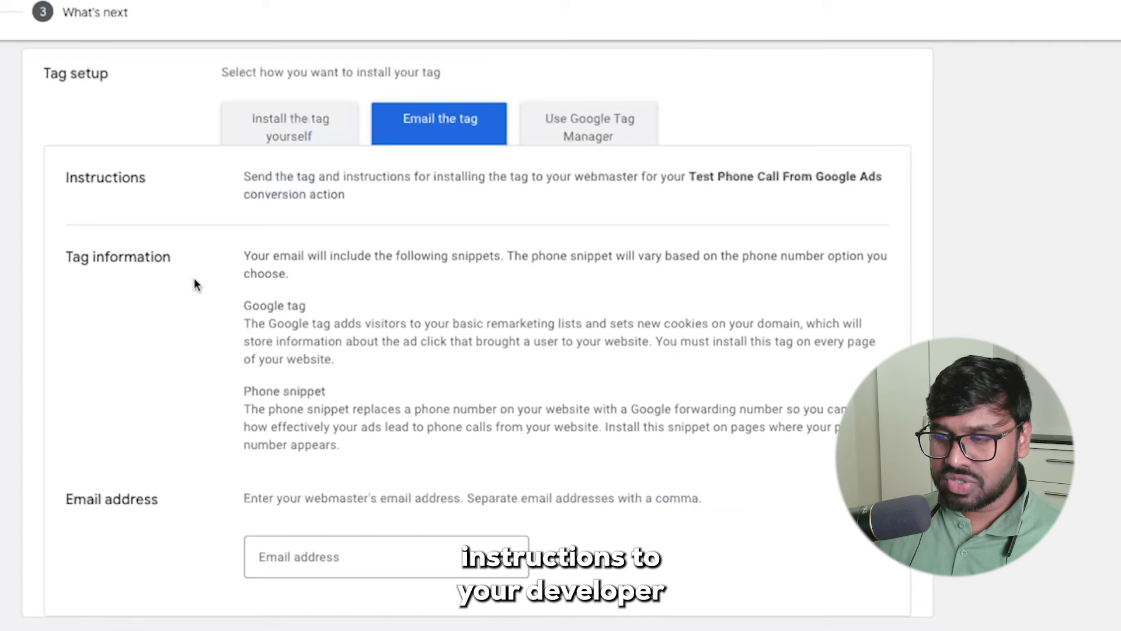
pyautogui.click(566, 139)
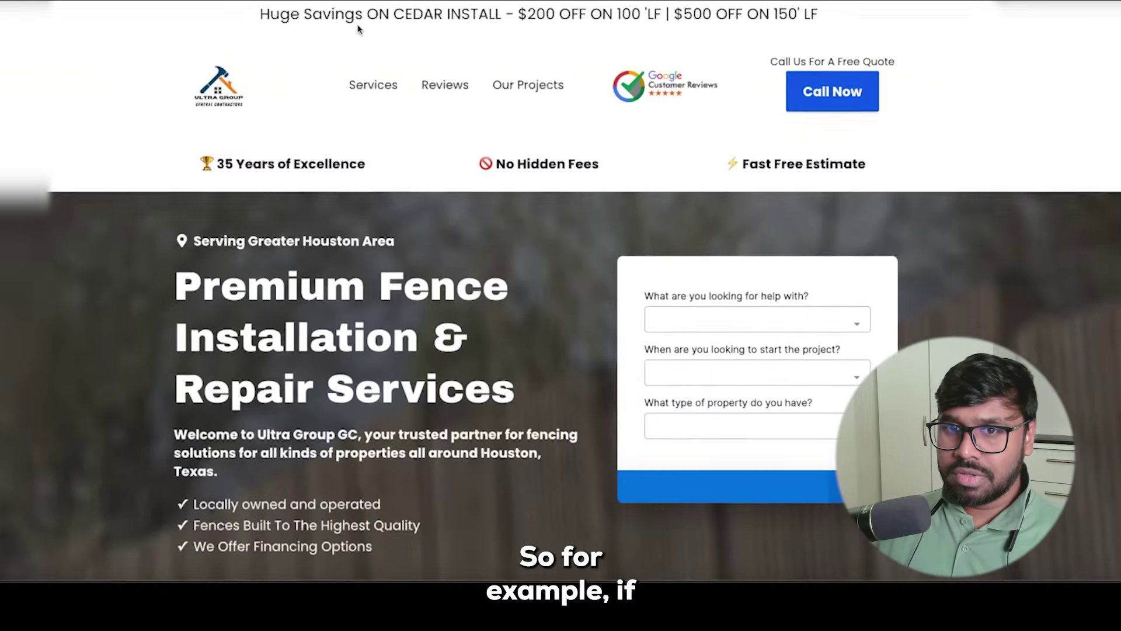
# Check the Google tags loading on the fence company's homepage with Tag Assistant Legacy
pyautogui.scroll(-2, 298, 42)
pyautogui.scroll(2, 441, 174)
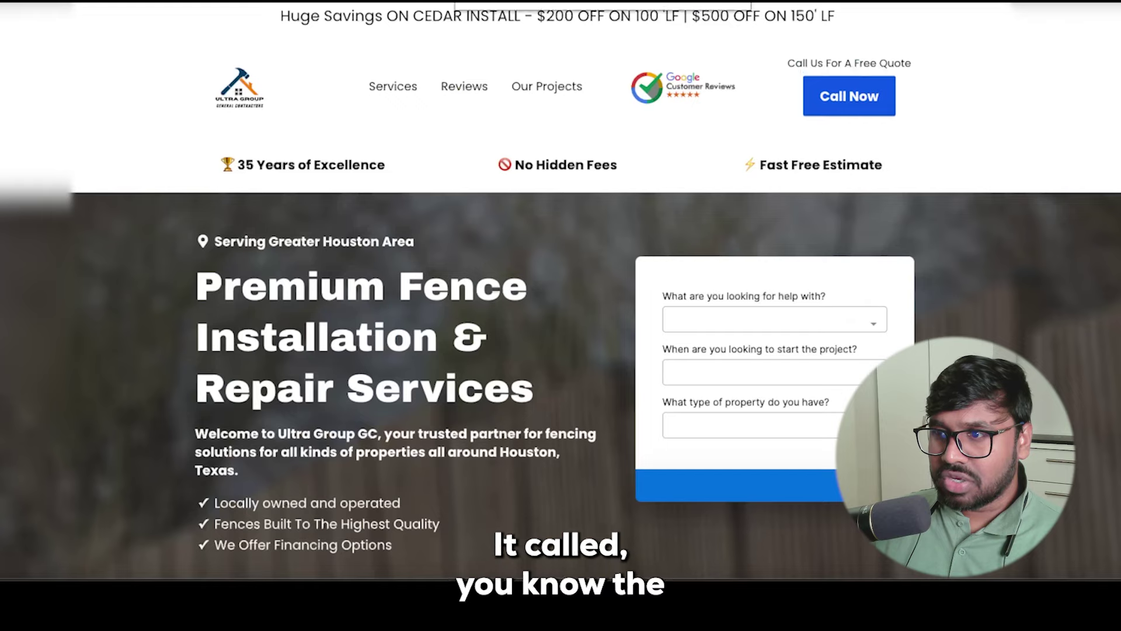
pyautogui.click(672, 2)
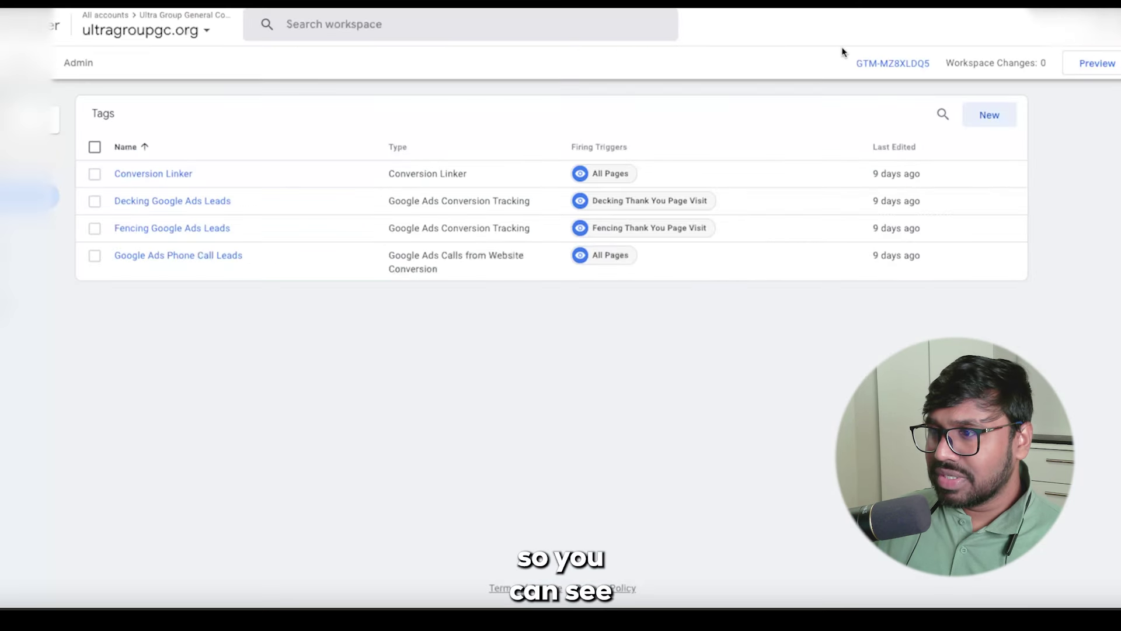
# Create a new Tag Manager tag named 'Test Phone Call From Google Ads'
pyautogui.moveTo(855, 66); pyautogui.dragTo(931, 67)
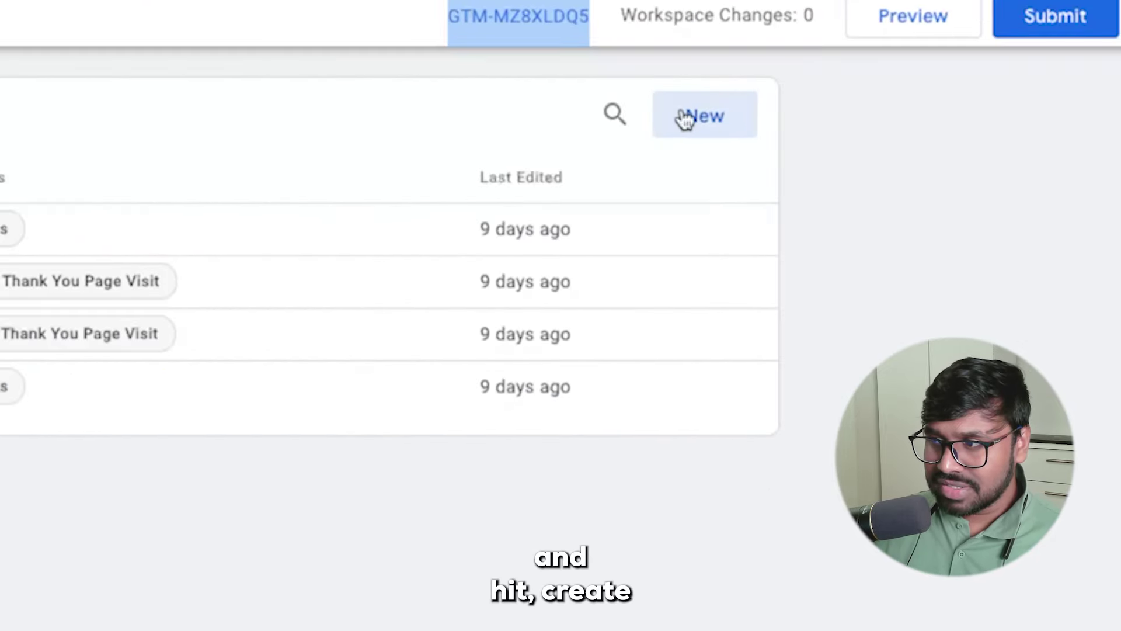
pyautogui.click(1008, 115)
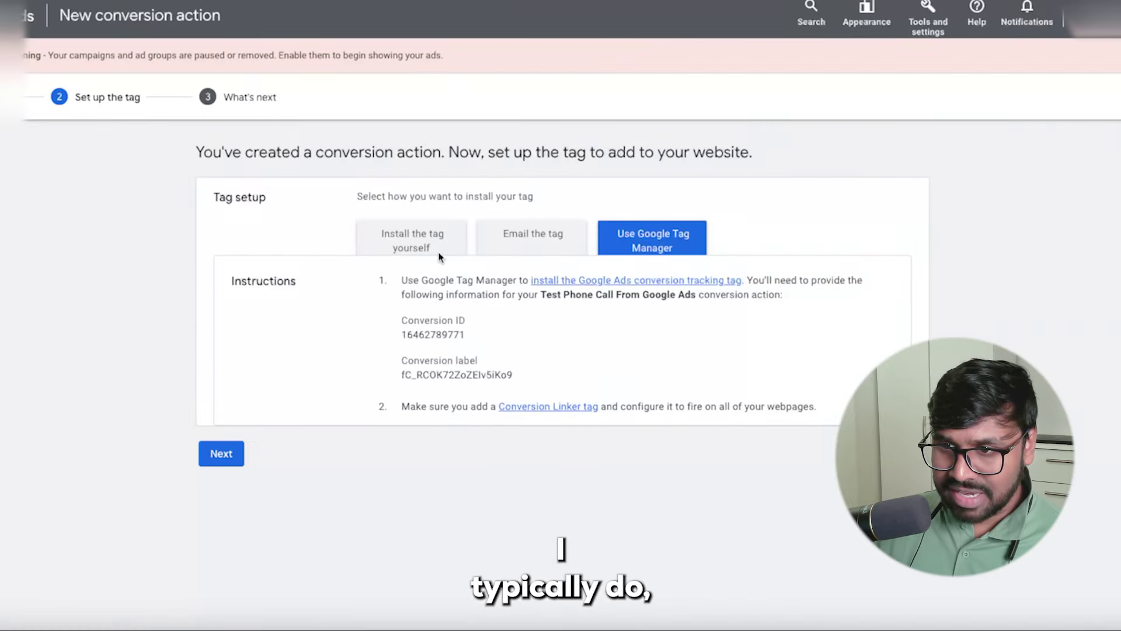
pyautogui.moveTo(541, 295); pyautogui.dragTo(696, 295)
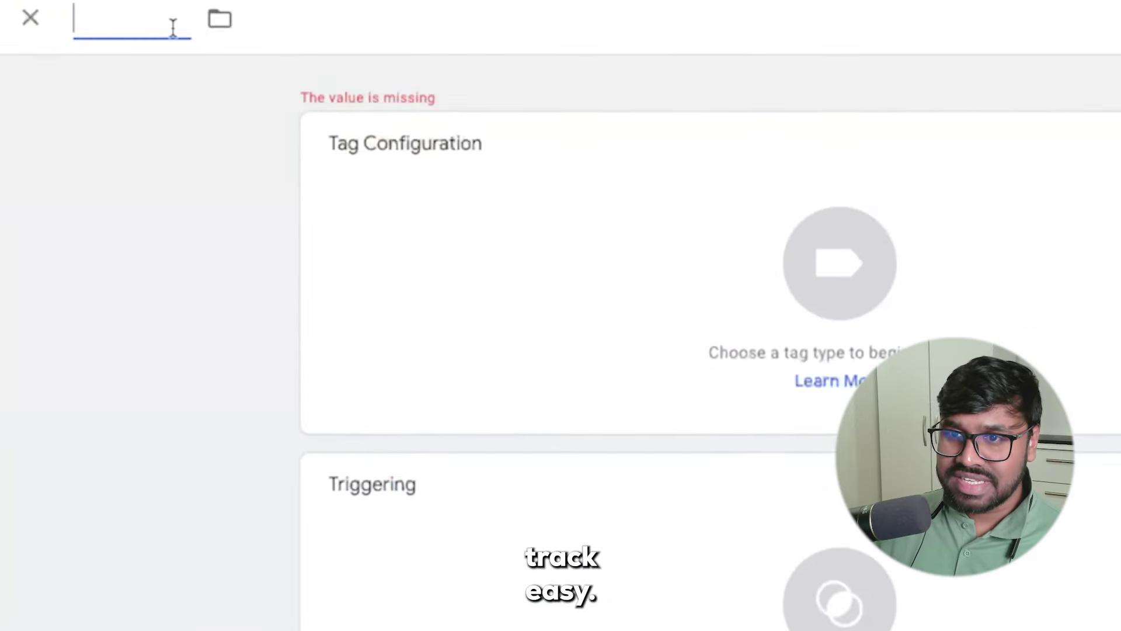
pyautogui.write('Test Phone Call From Google Ads')
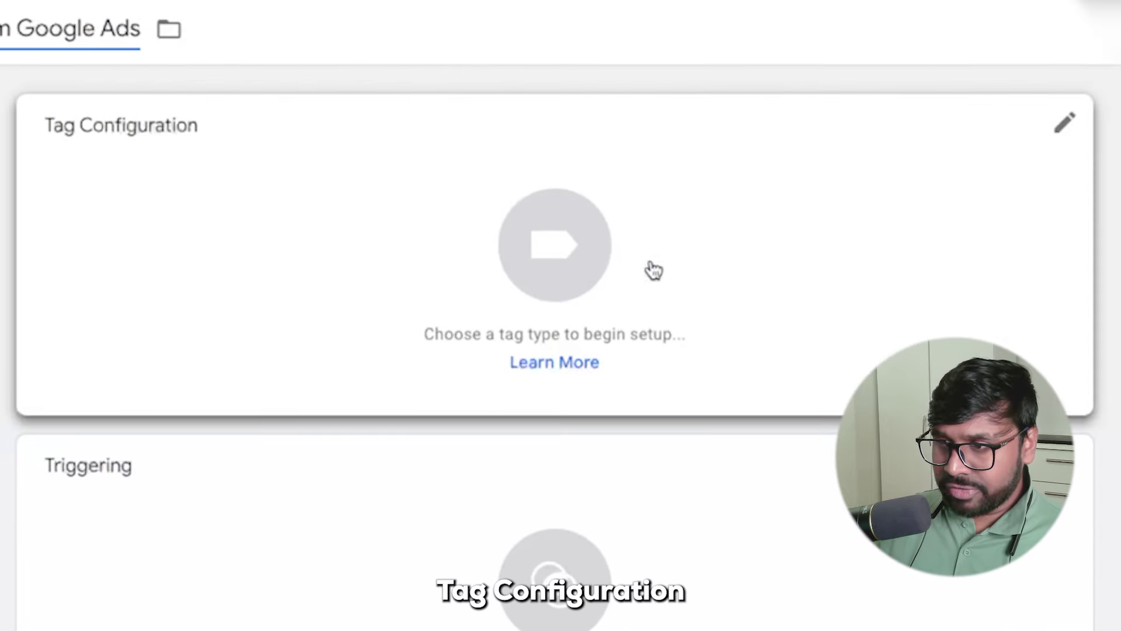
# Make the tag a Google Ads Calls from Website Conversion and enter the website's phone number
pyautogui.click(613, 264)
pyautogui.click(728, 321)
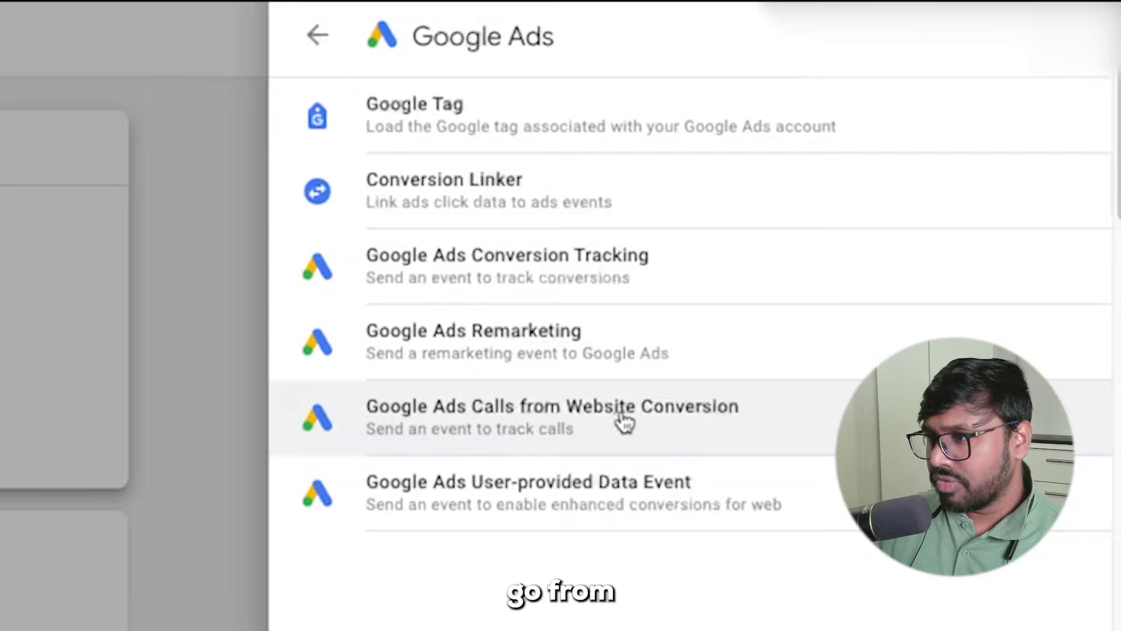
pyautogui.click(663, 426)
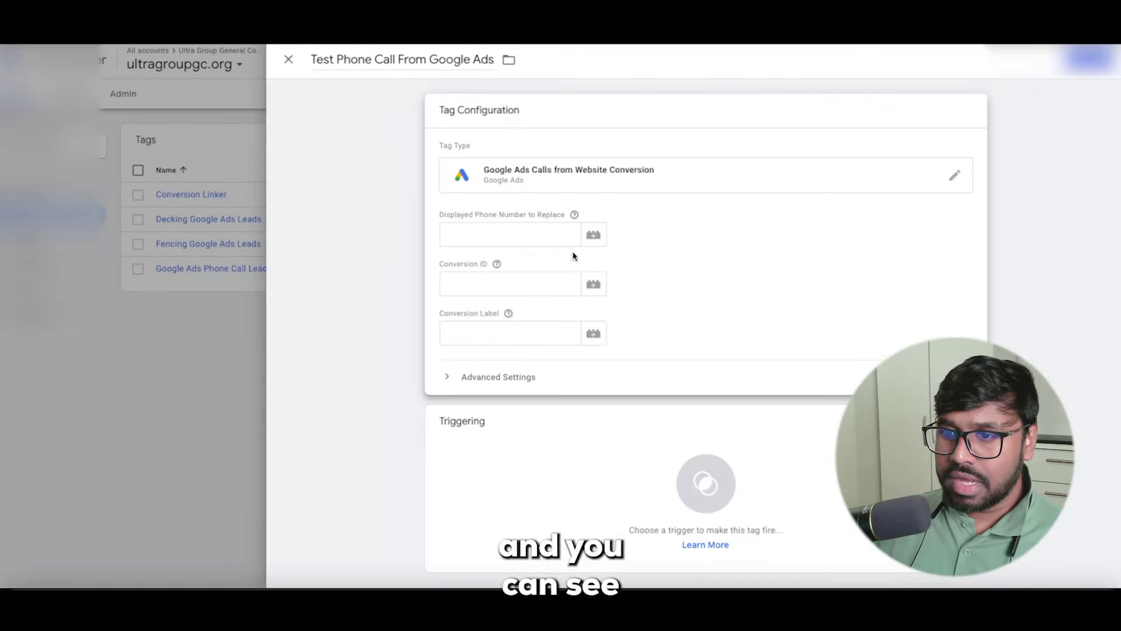
pyautogui.moveTo(456, 216); pyautogui.dragTo(522, 215)
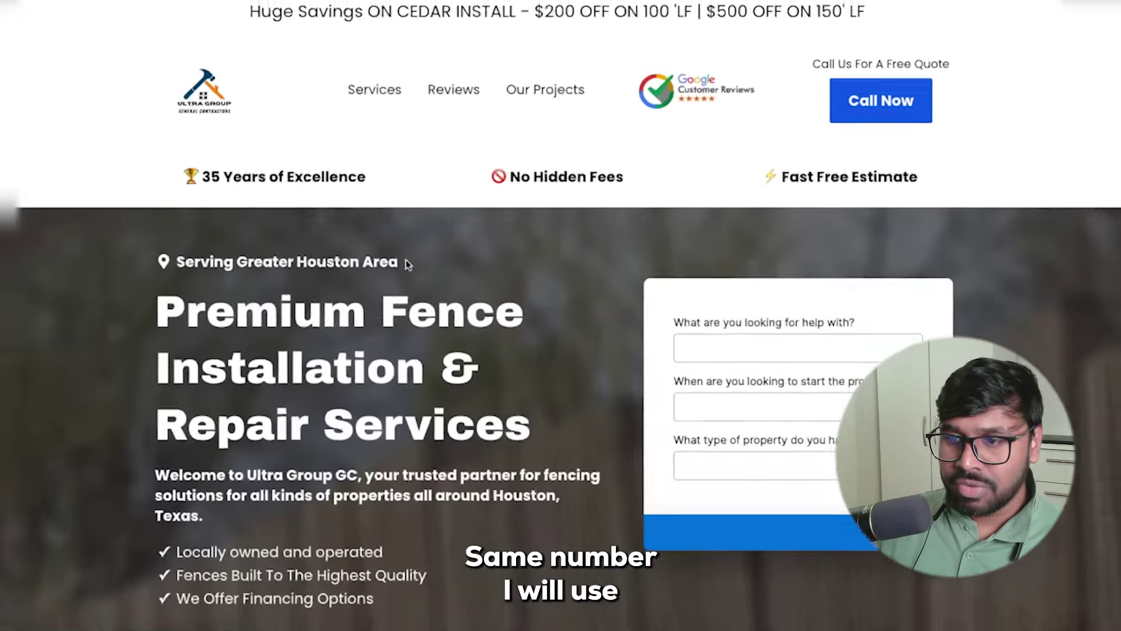
pyautogui.scroll(-15, 523, 264)
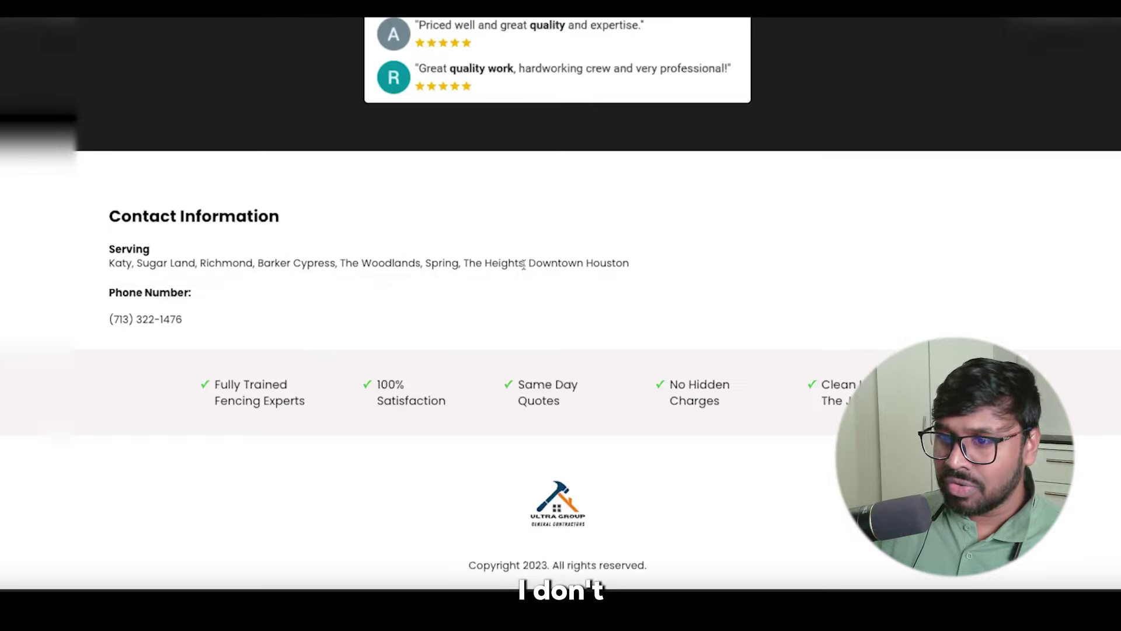
pyautogui.moveTo(190, 324); pyautogui.dragTo(227, 331)
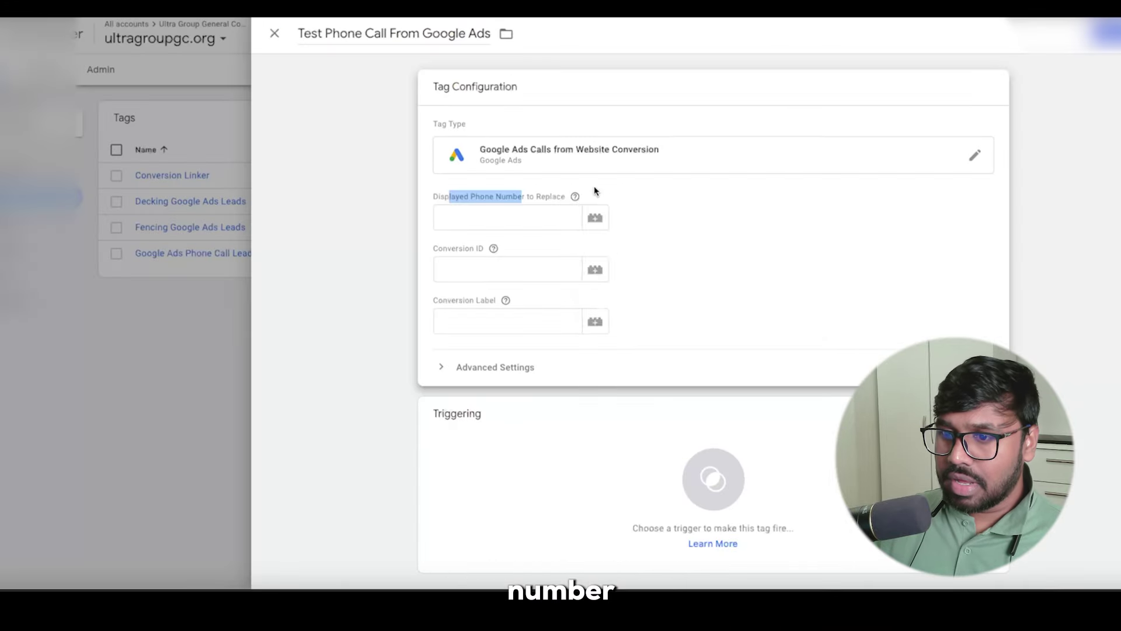
pyautogui.click(558, 213)
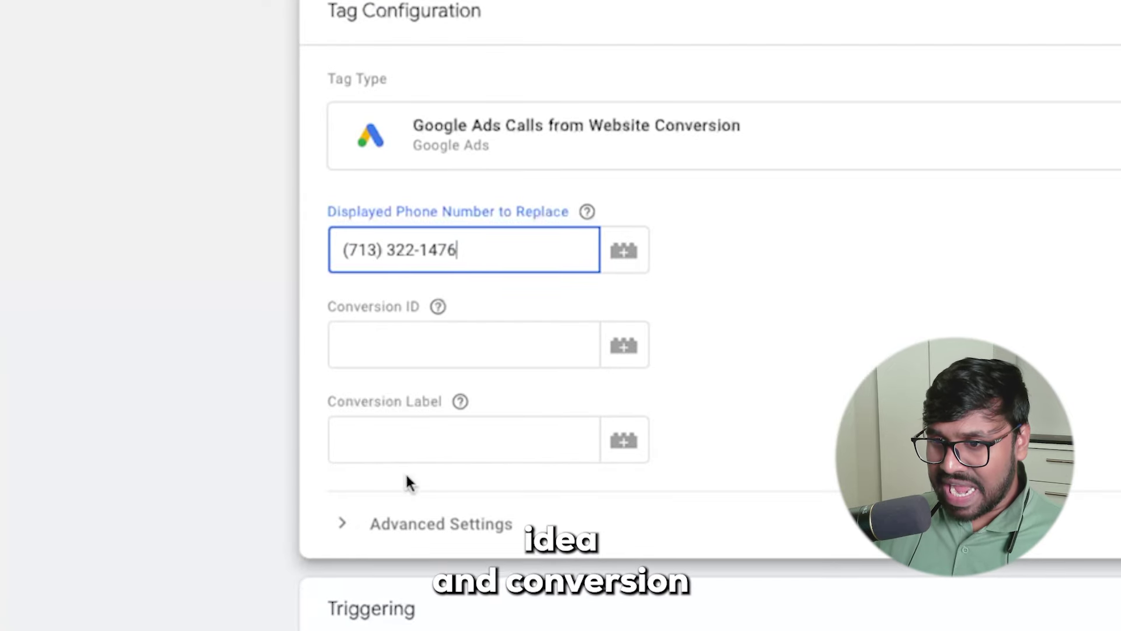
# Paste the Google Ads conversion ID into the Conversion ID field and select the conversion label
pyautogui.click(370, 419)
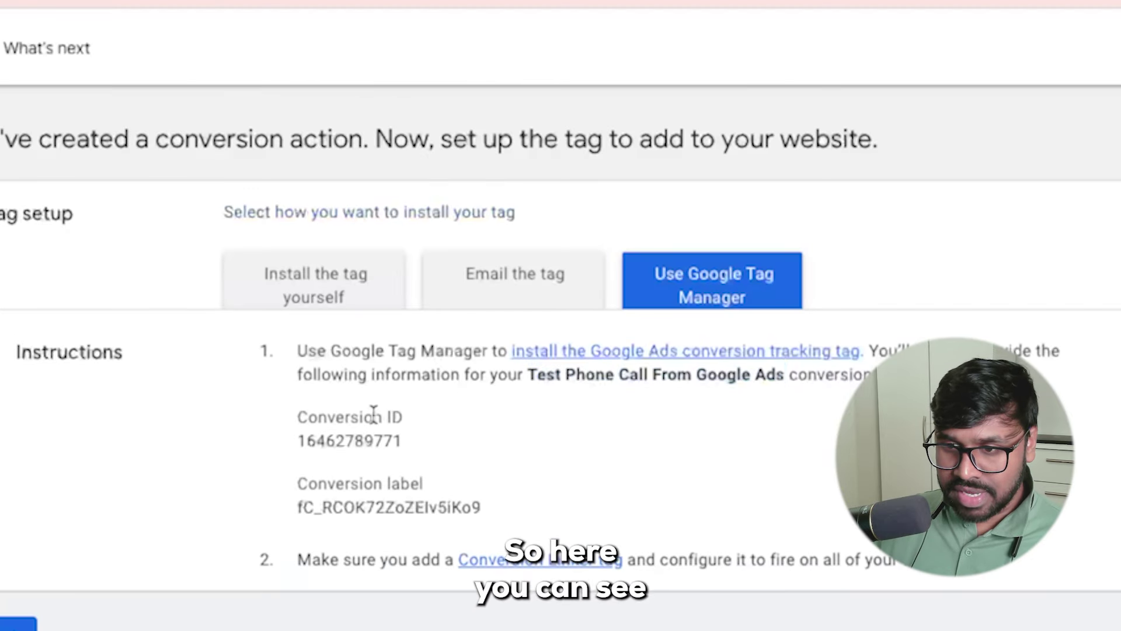
pyautogui.moveTo(295, 442); pyautogui.dragTo(350, 442)
pyautogui.click(435, 451)
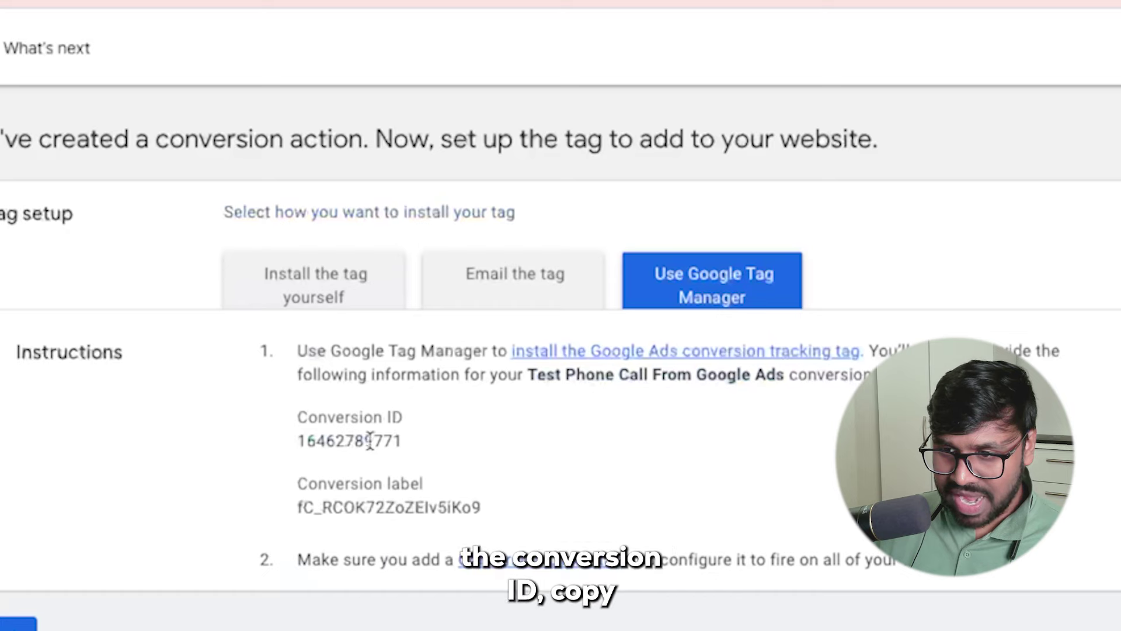
pyautogui.doubleClick(398, 440)
pyautogui.hotkey('ctrl', 'c')
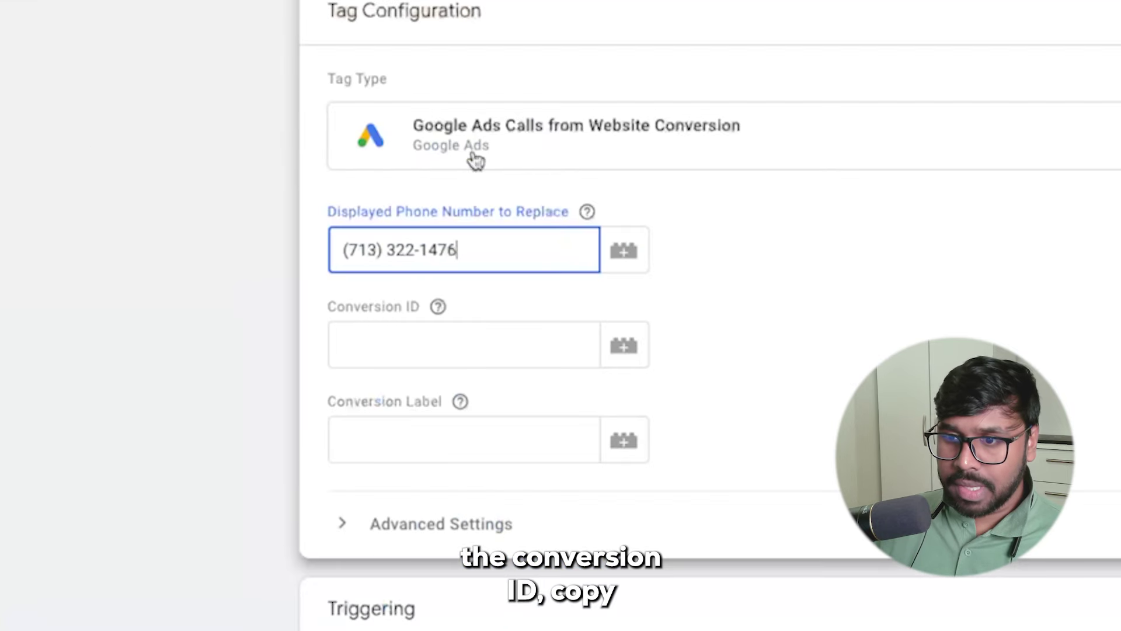
pyautogui.click(463, 326)
pyautogui.hotkey('ctrl', 'v')
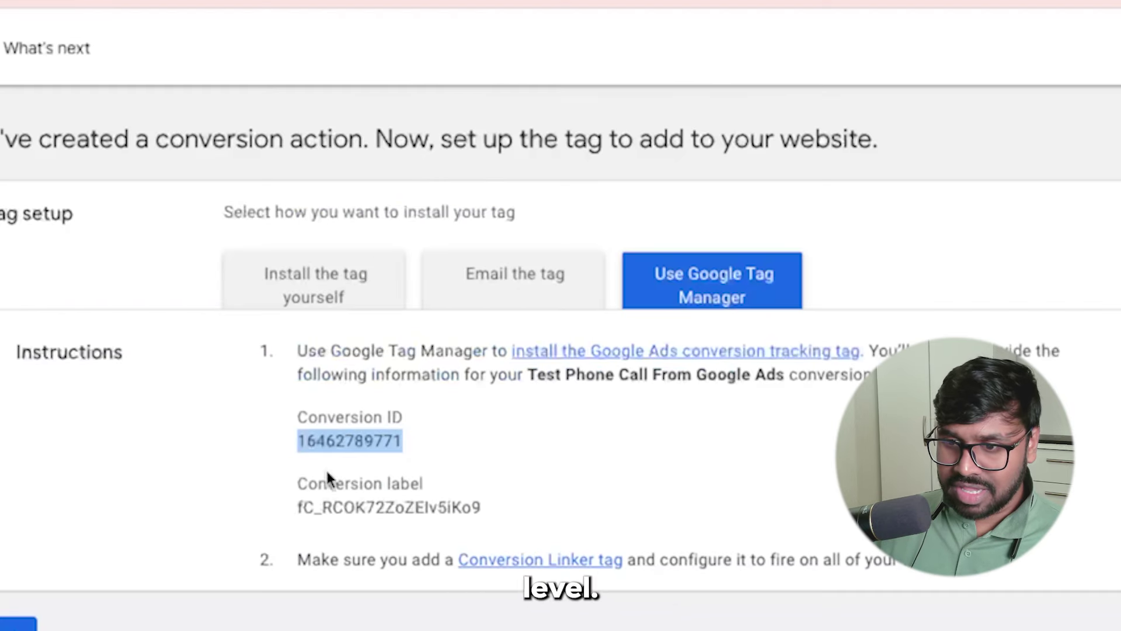
pyautogui.moveTo(293, 506); pyautogui.dragTo(496, 509)
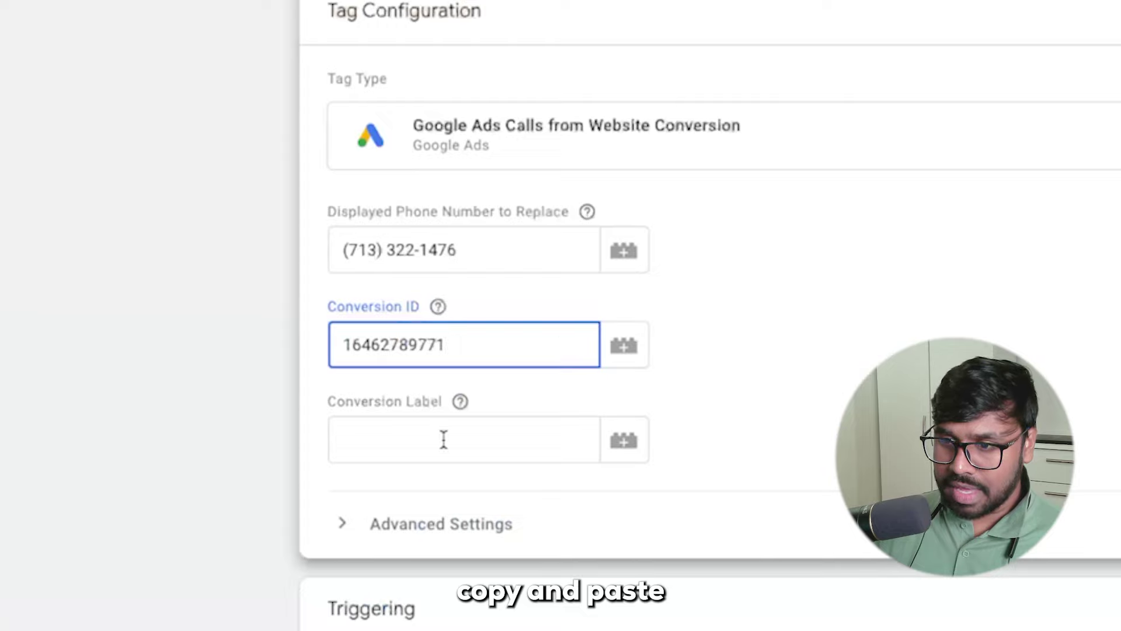
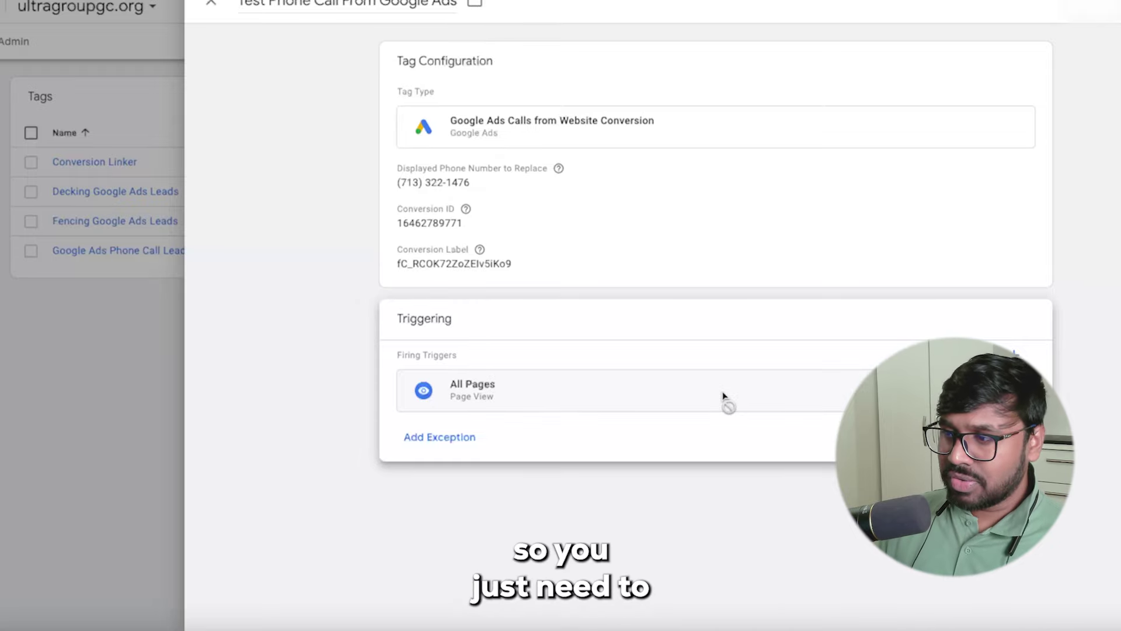
# Remove the All Pages trigger and start a new trigger named 'Any Sp Page'
pyautogui.click(1019, 390)
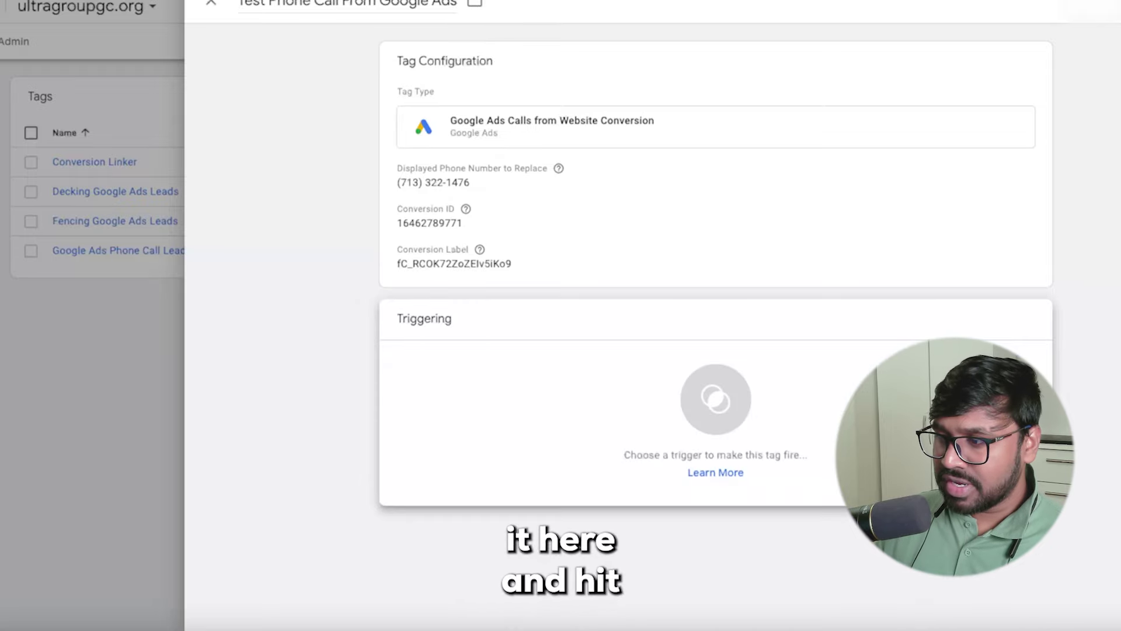
pyautogui.click(816, 378)
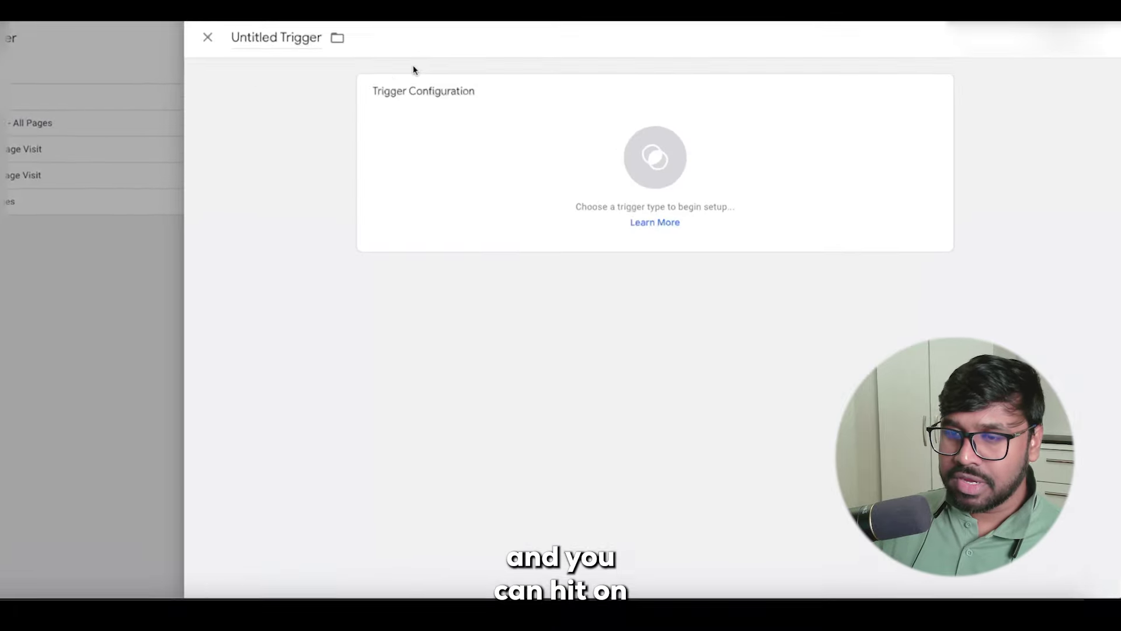
pyautogui.click(318, 37)
pyautogui.write('Any')
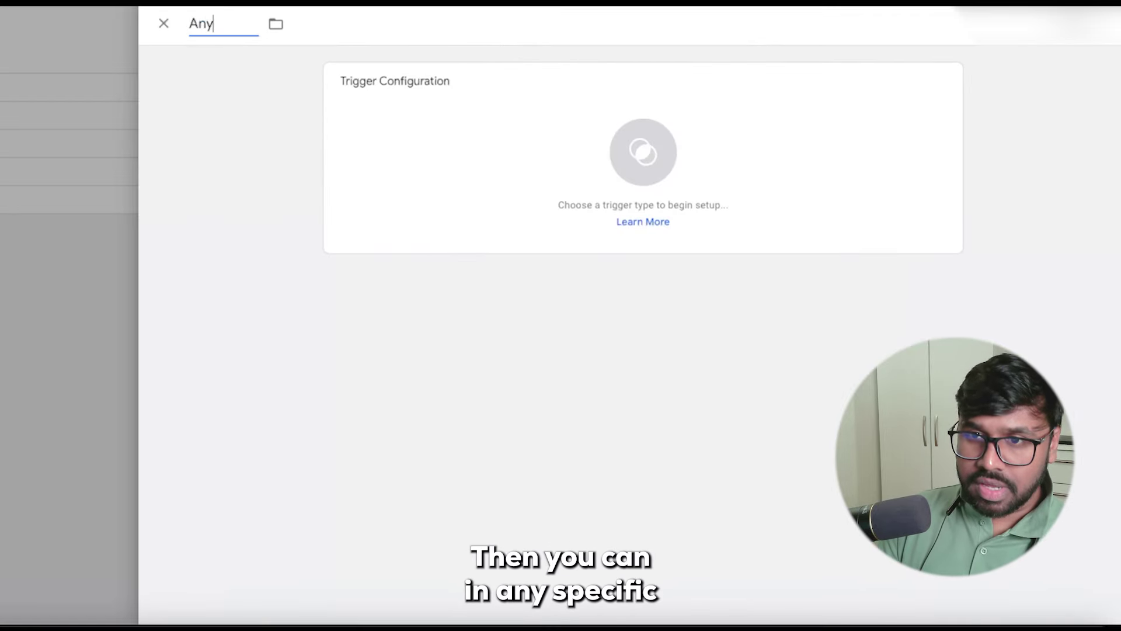
pyautogui.write(' Sp Pa')
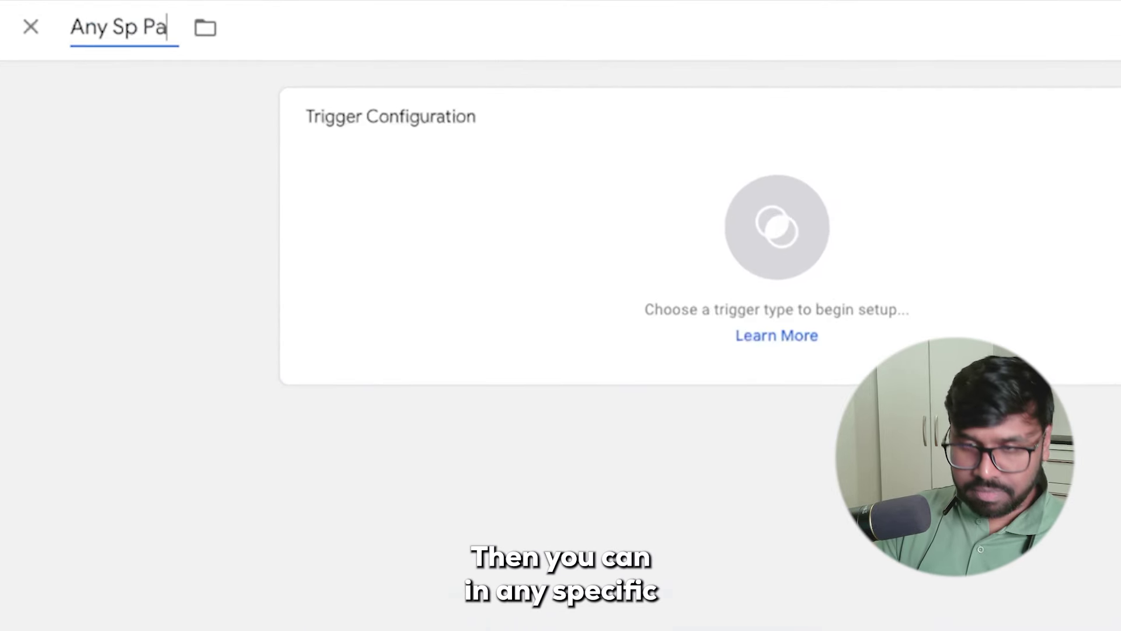
pyautogui.write('ge')
# Make it a Page View trigger on Some Page Views where Page Path contains a value
pyautogui.click(515, 122)
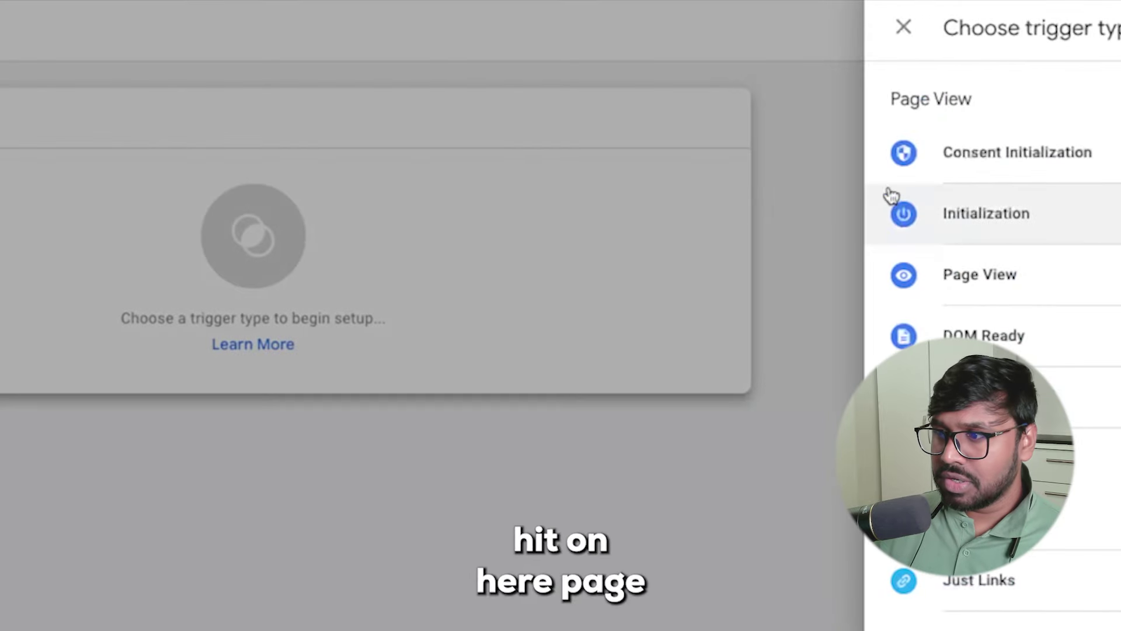
pyautogui.click(972, 274)
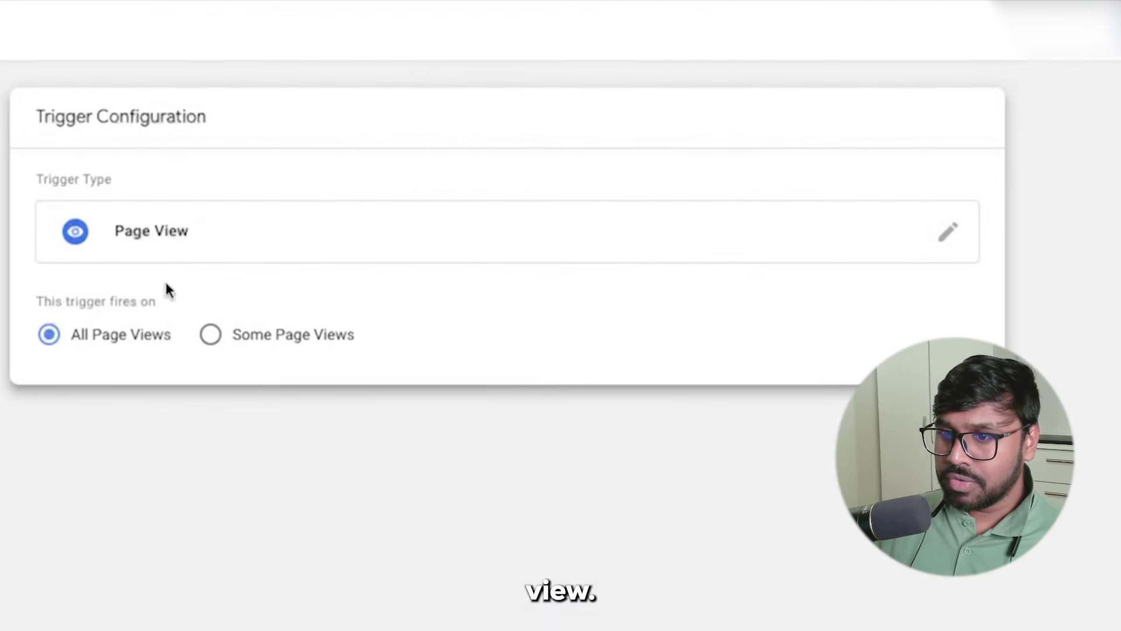
pyautogui.click(268, 340)
pyautogui.click(167, 424)
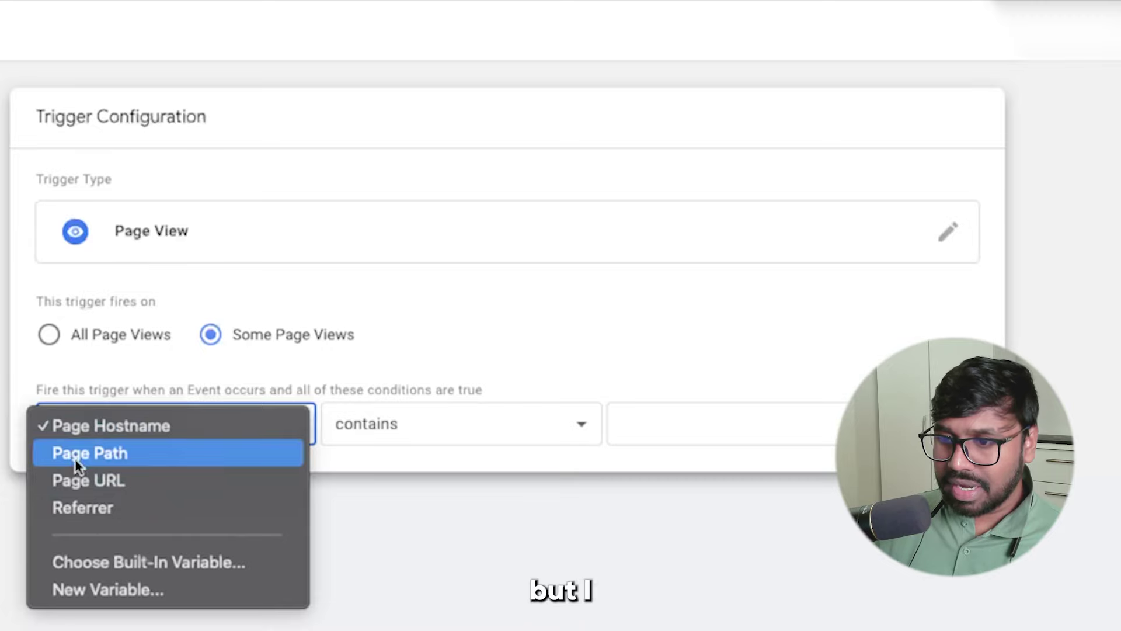
pyautogui.click(78, 481)
pyautogui.click(409, 431)
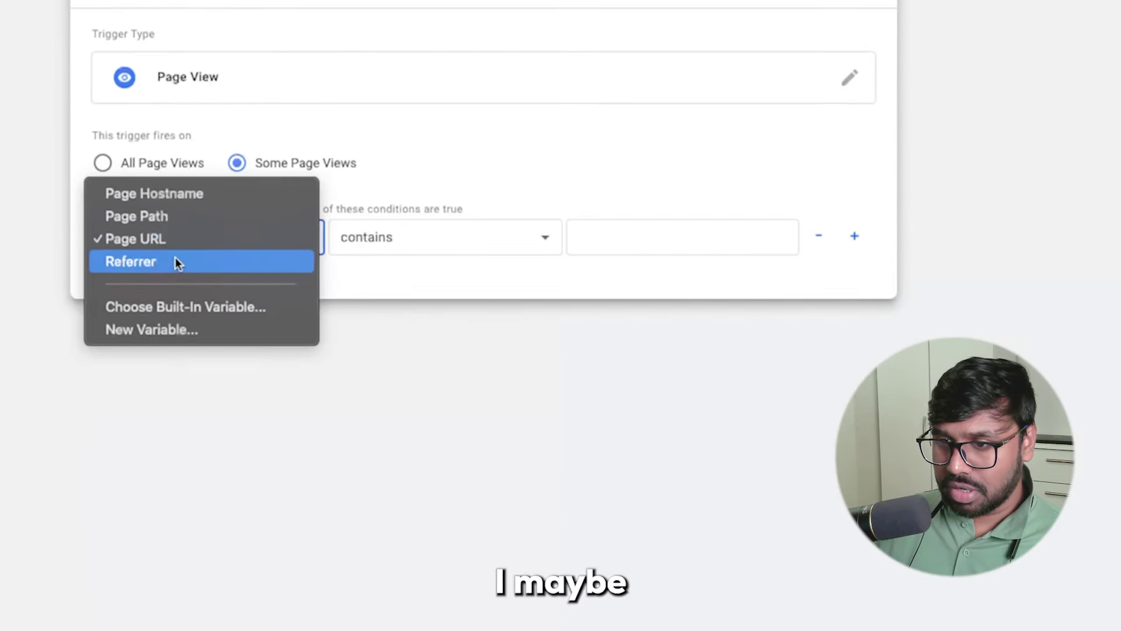
pyautogui.click(170, 217)
pyautogui.click(367, 237)
pyautogui.click(368, 222)
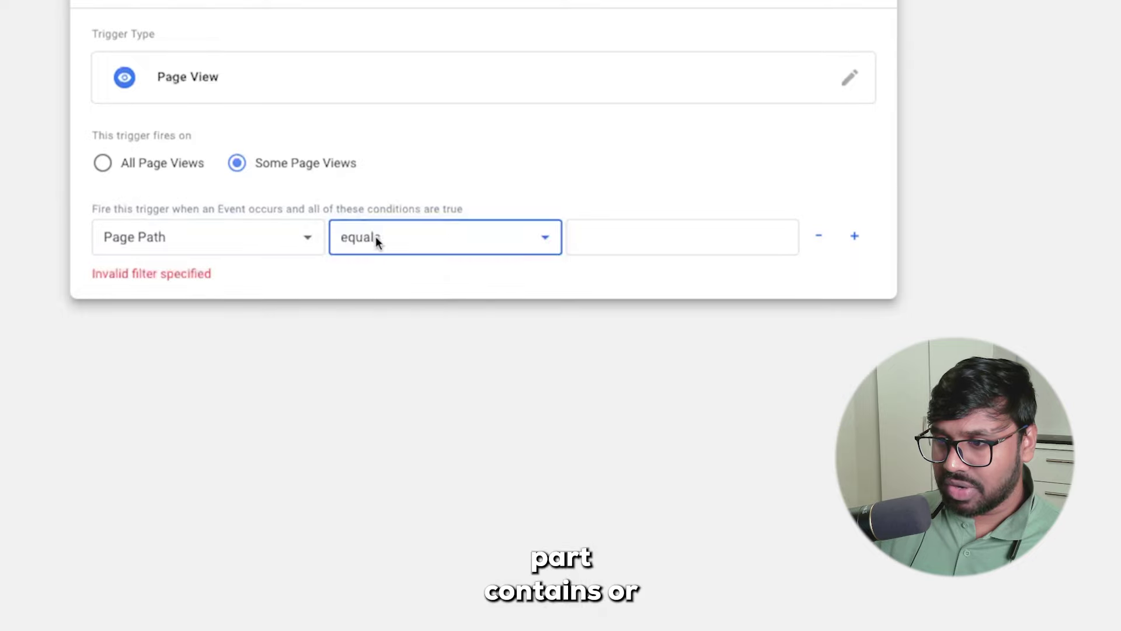
pyautogui.click(376, 236)
pyautogui.click(380, 261)
pyautogui.click(594, 254)
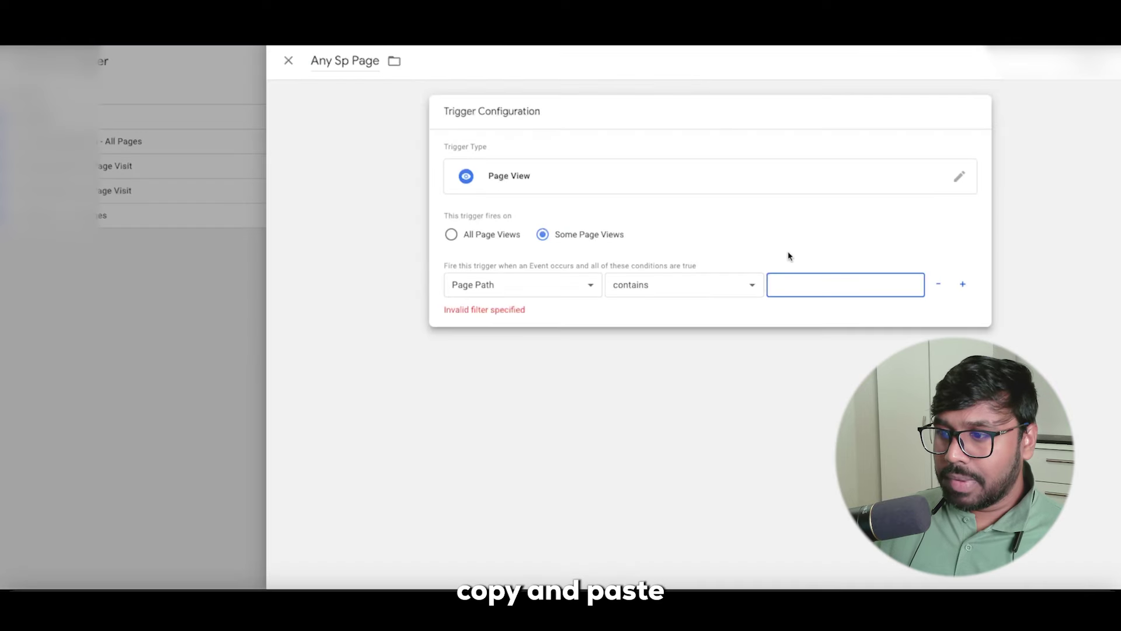
# Paste the page path as the condition value and check the Fencing LP For Google Ads landing page URL
pyautogui.write('/best-fence-company')
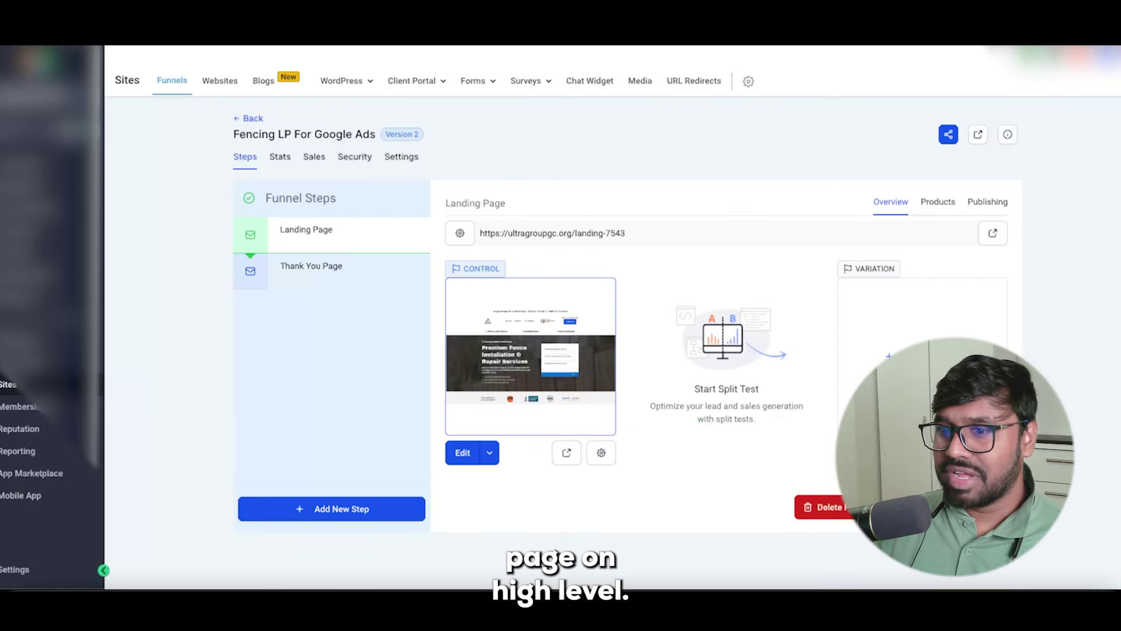
pyautogui.moveTo(295, 245)
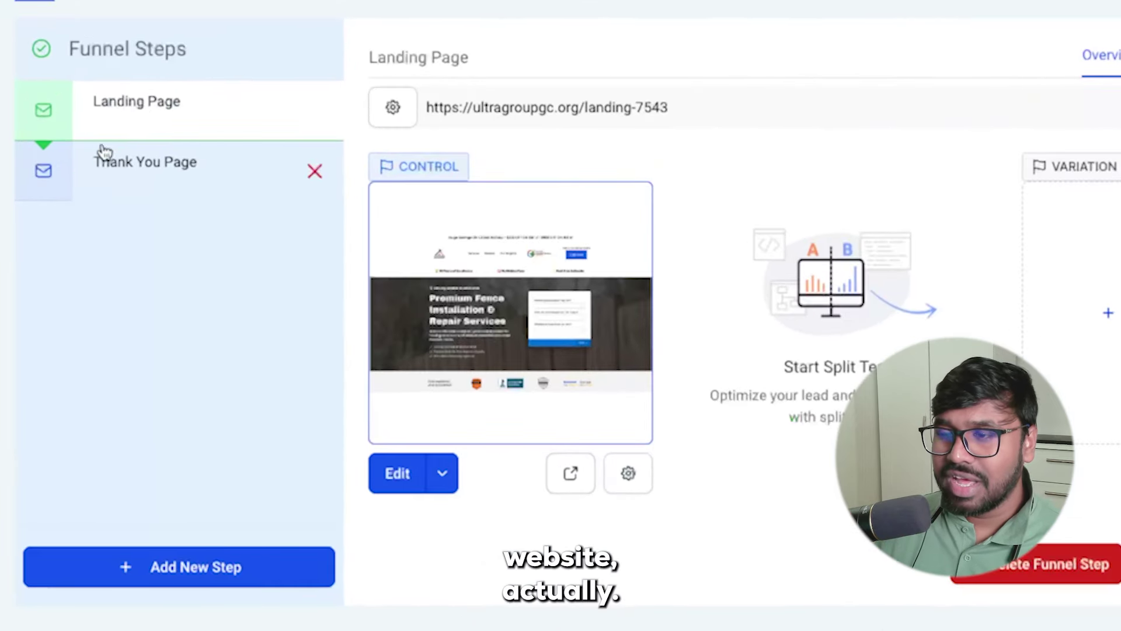
pyautogui.moveTo(122, 198)
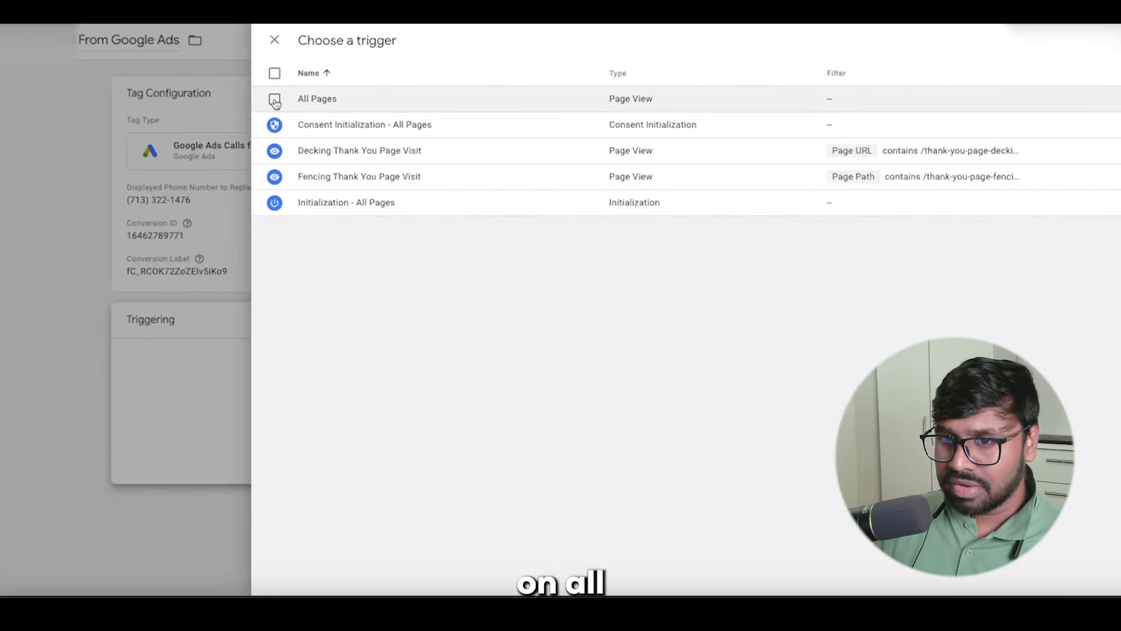
# Add the All Pages trigger to the Test Phone Call From Google Ads tag and save it
pyautogui.click(275, 101)
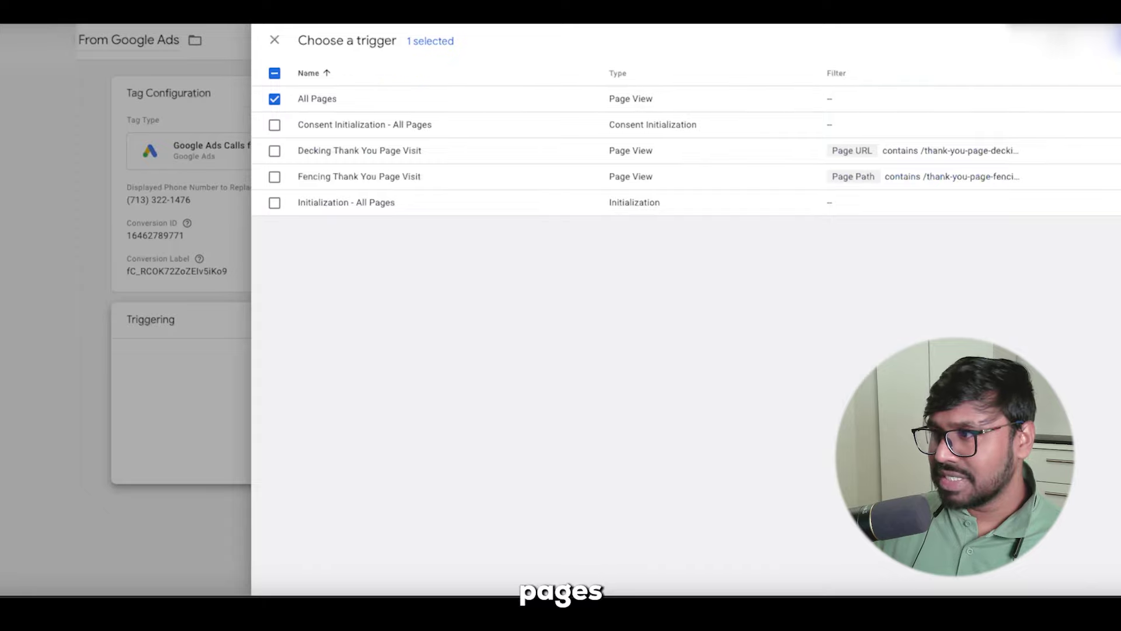
pyautogui.click(1106, 40)
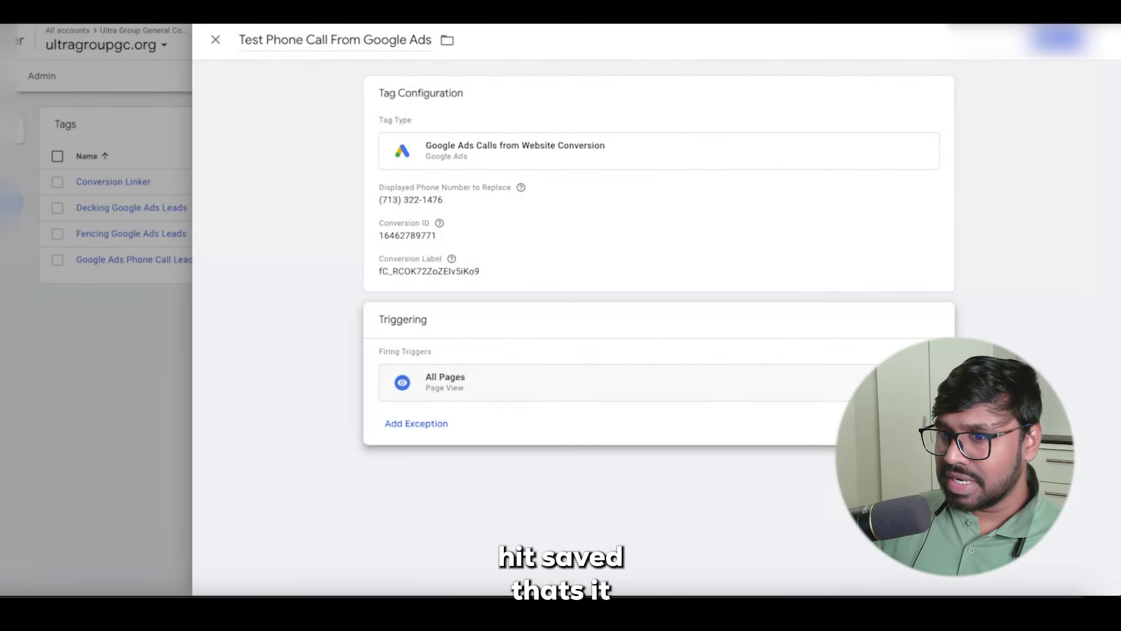
pyautogui.click(1057, 40)
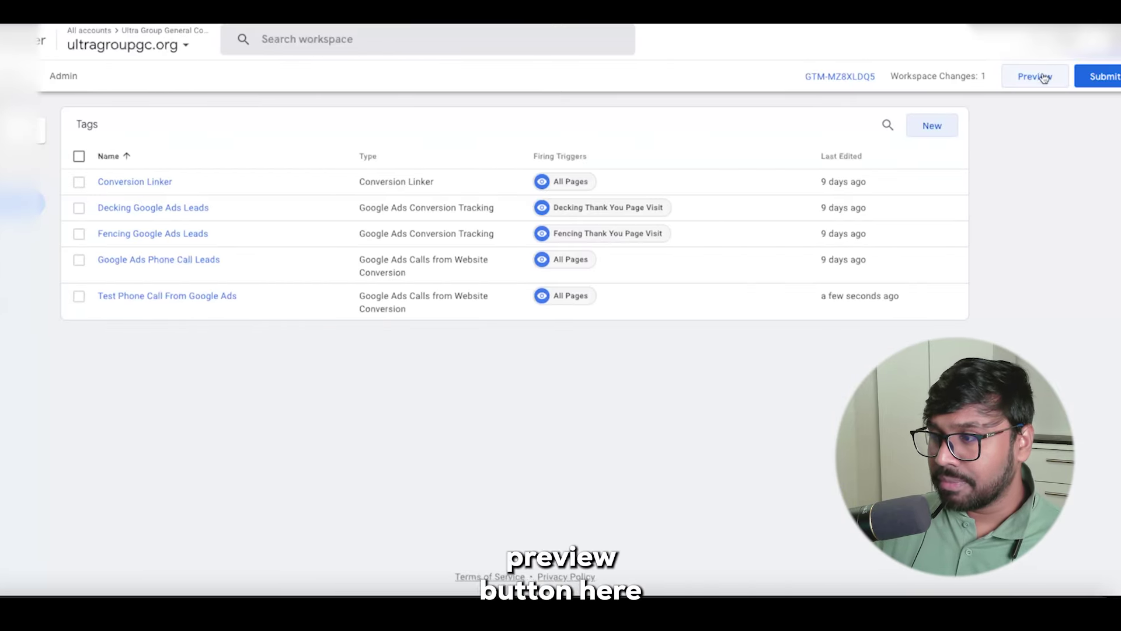
# Preview the best-fence-company landing page and inspect the fired Test Phone Call From Google Ads tag
pyautogui.click(1038, 75)
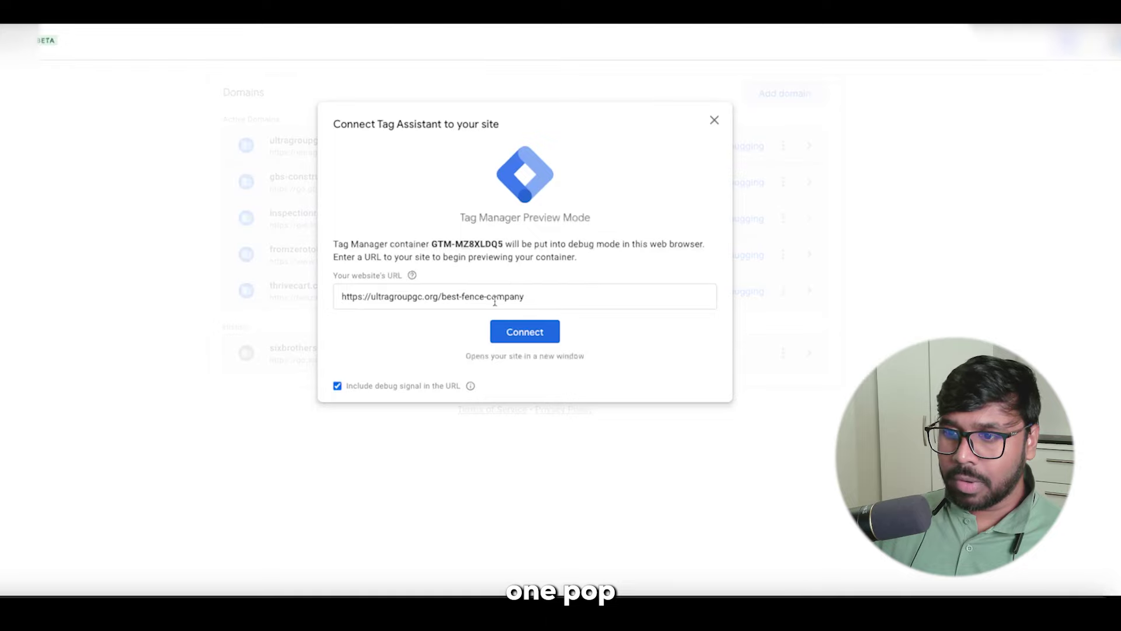
pyautogui.click(343, 285)
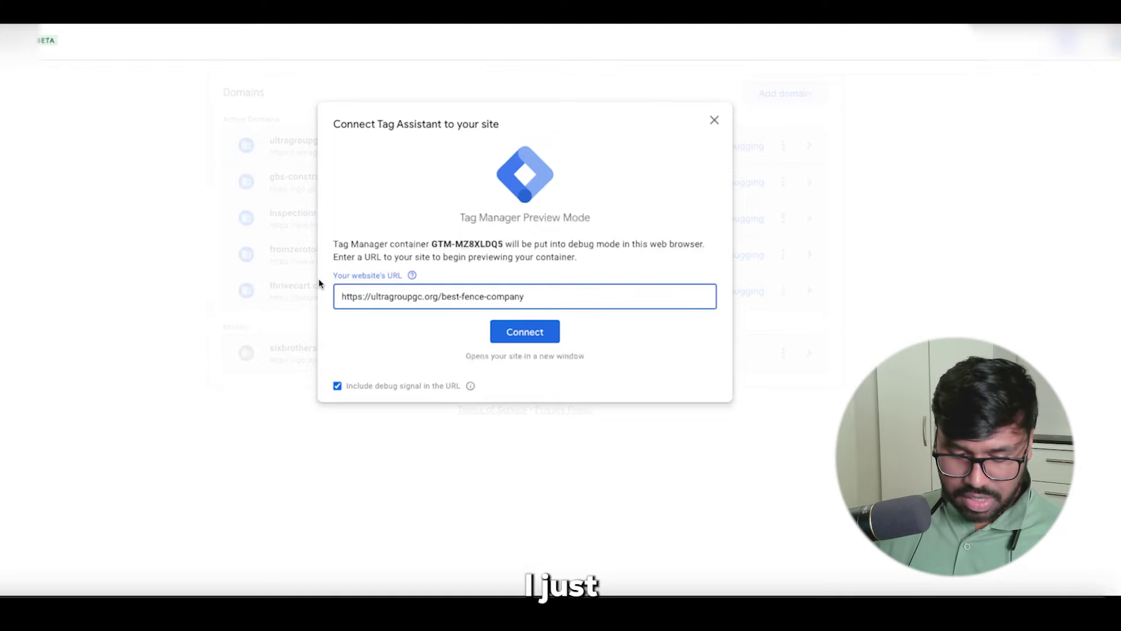
pyautogui.hotkey('ctrl', 'a')
pyautogui.press('End')
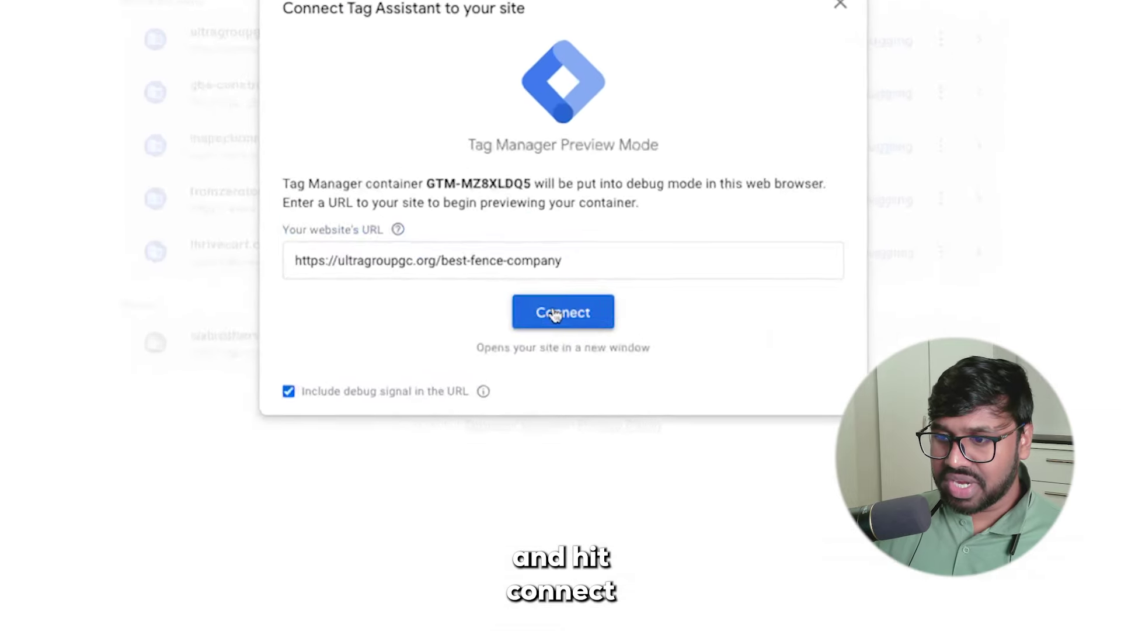
pyautogui.click(557, 315)
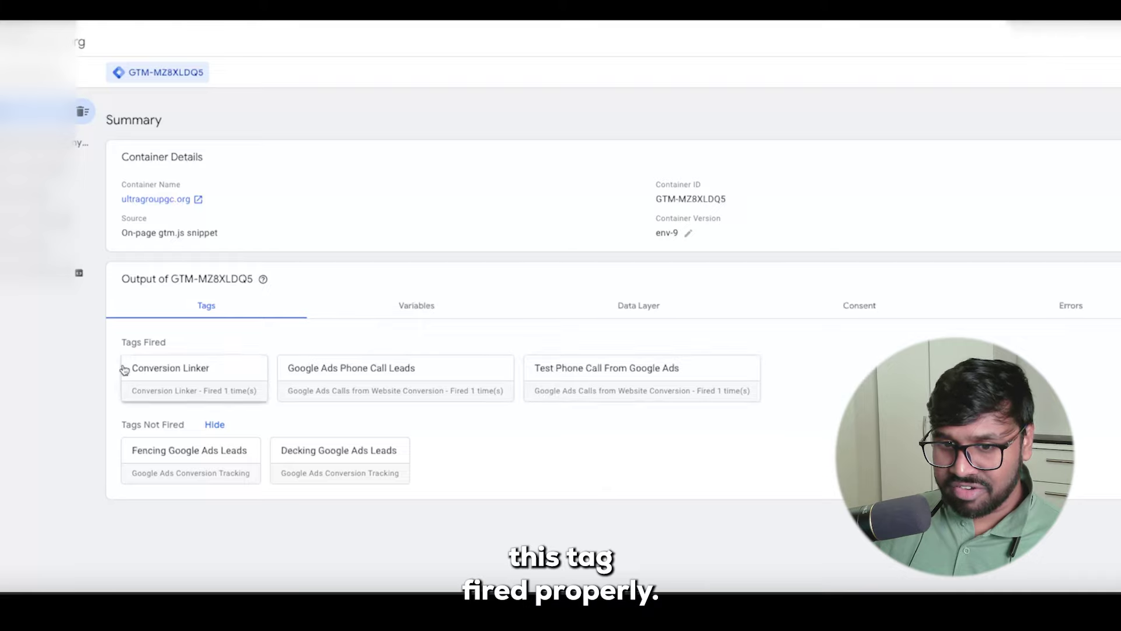
pyautogui.click(633, 391)
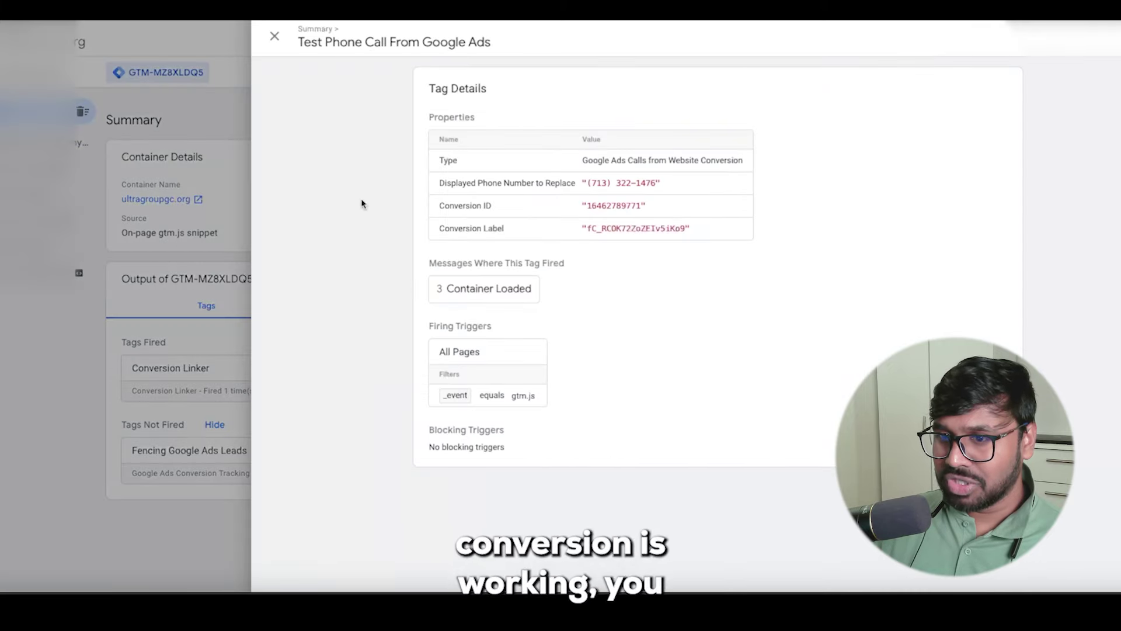
pyautogui.click(274, 36)
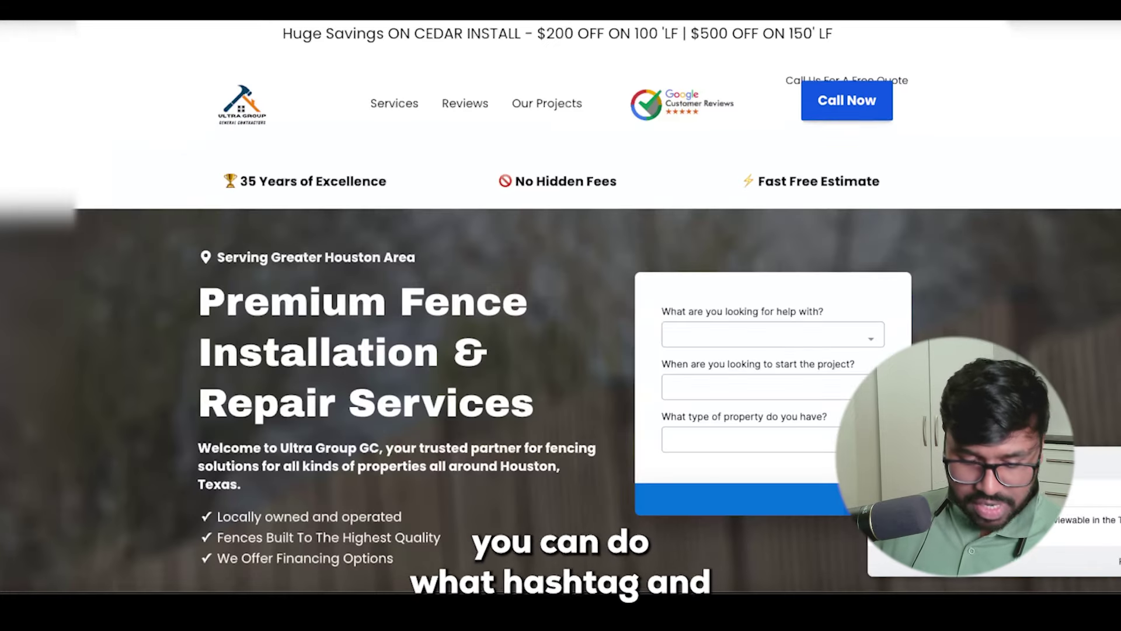
# Reload the landing page with the google-wcc- debug hash and force the phone number swap
pyautogui.hotkey('ctrl', 'l')
pyautogui.write('g')
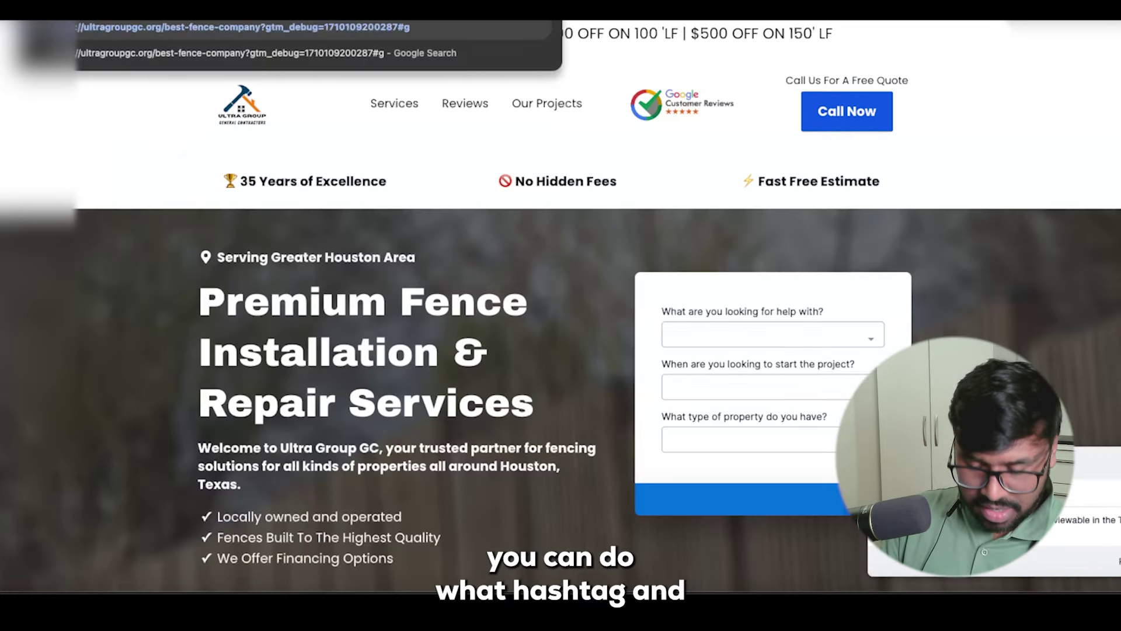
pyautogui.write('oogle-wcc-deb')
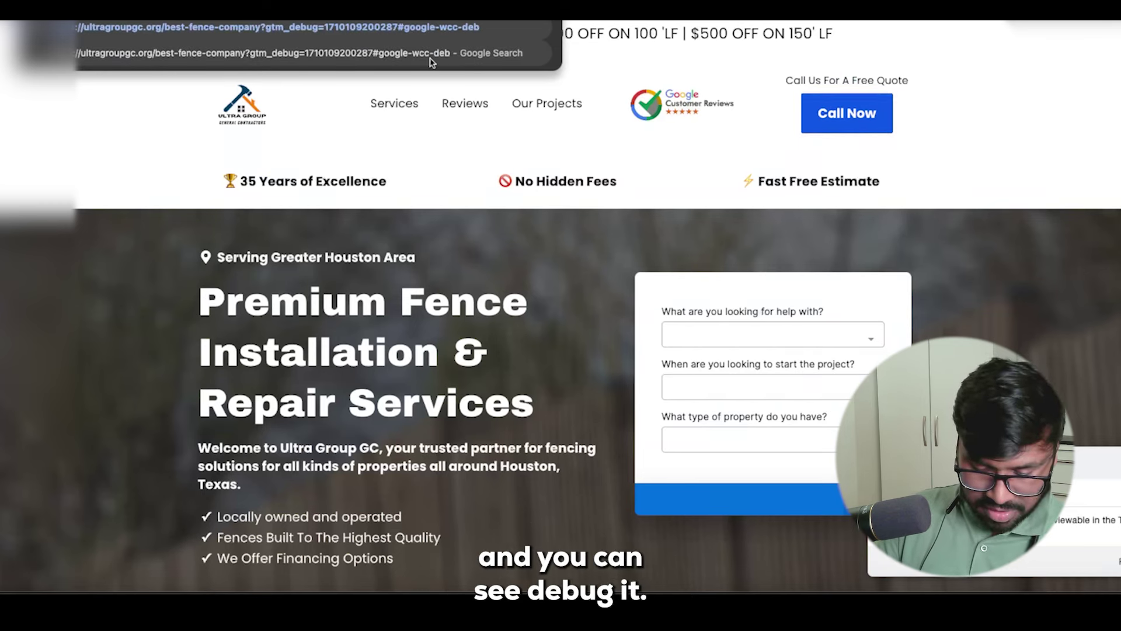
pyautogui.press('Return')
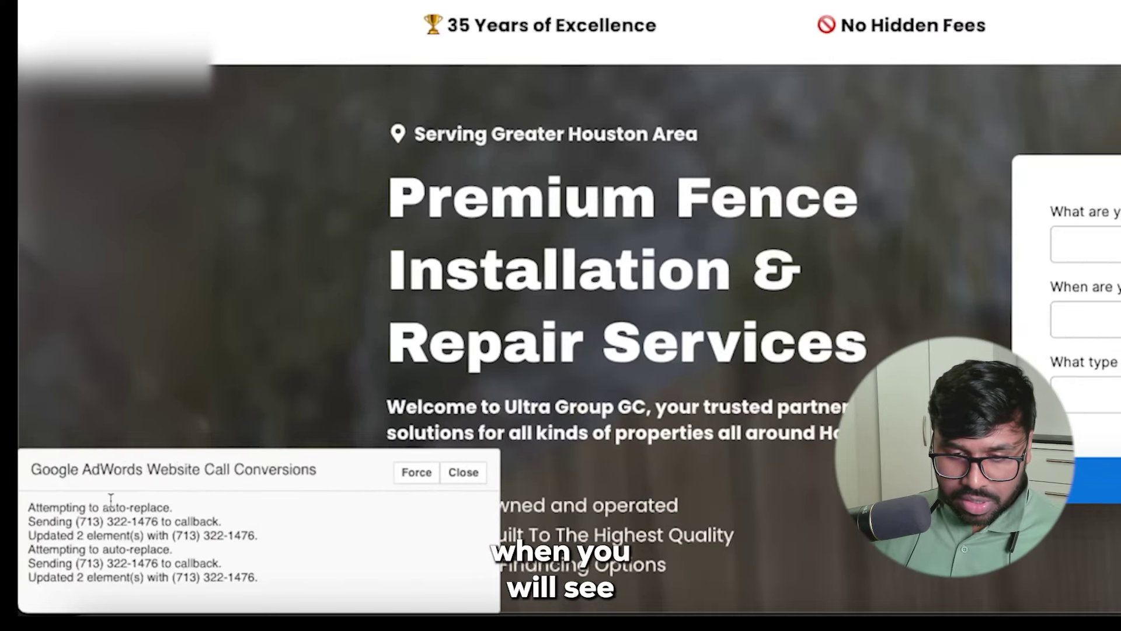
pyautogui.scroll(-15, 315, 608)
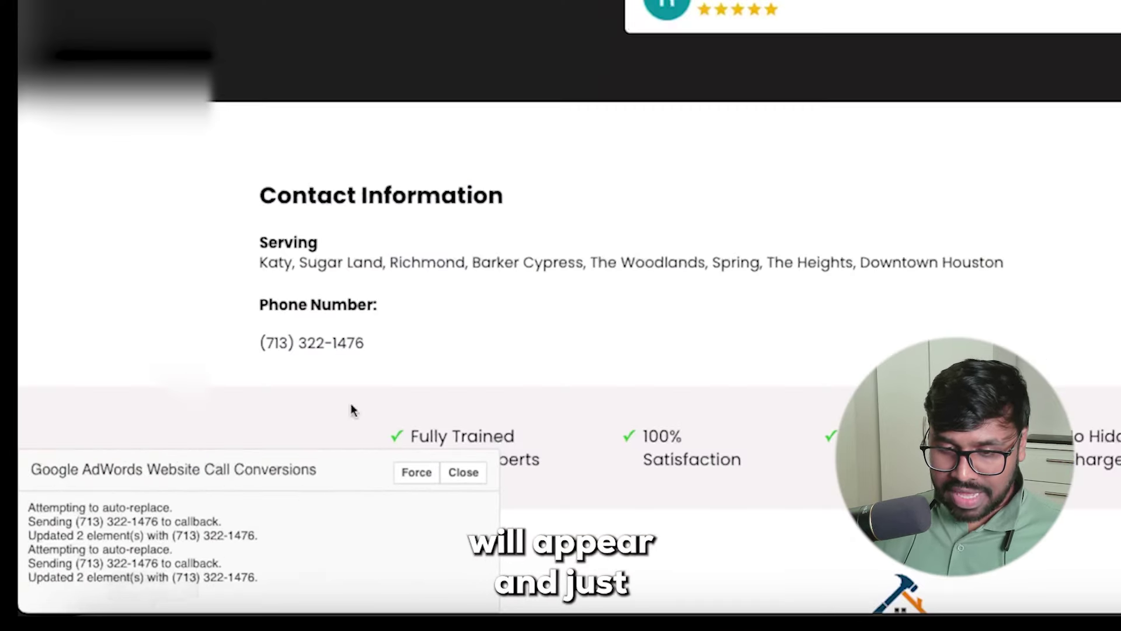
pyautogui.click(410, 475)
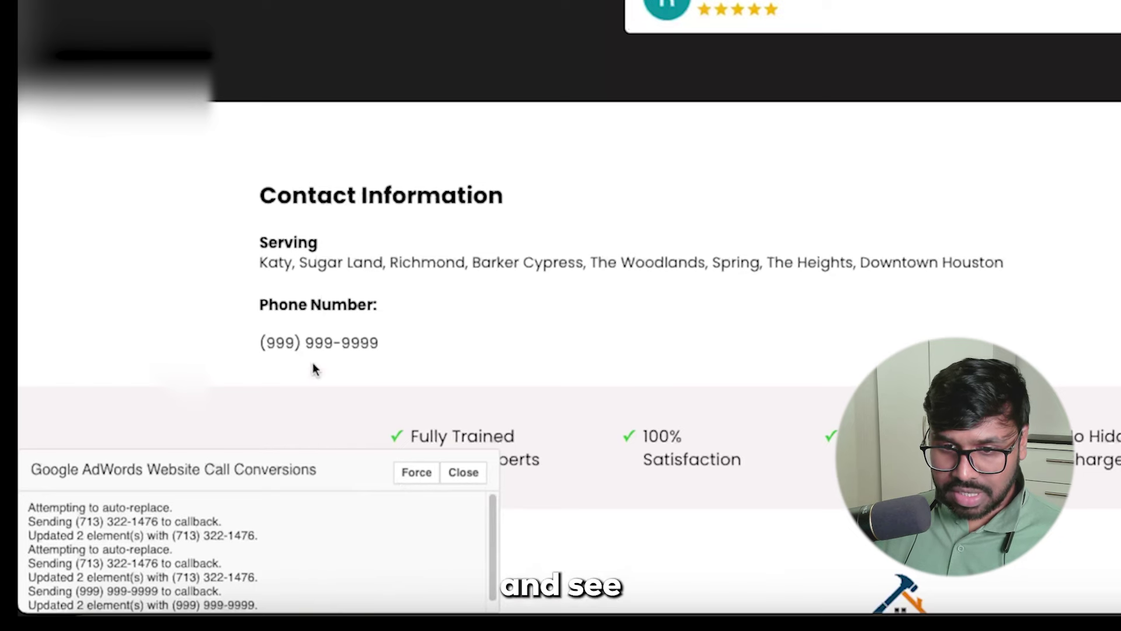
pyautogui.moveTo(264, 342); pyautogui.dragTo(453, 345)
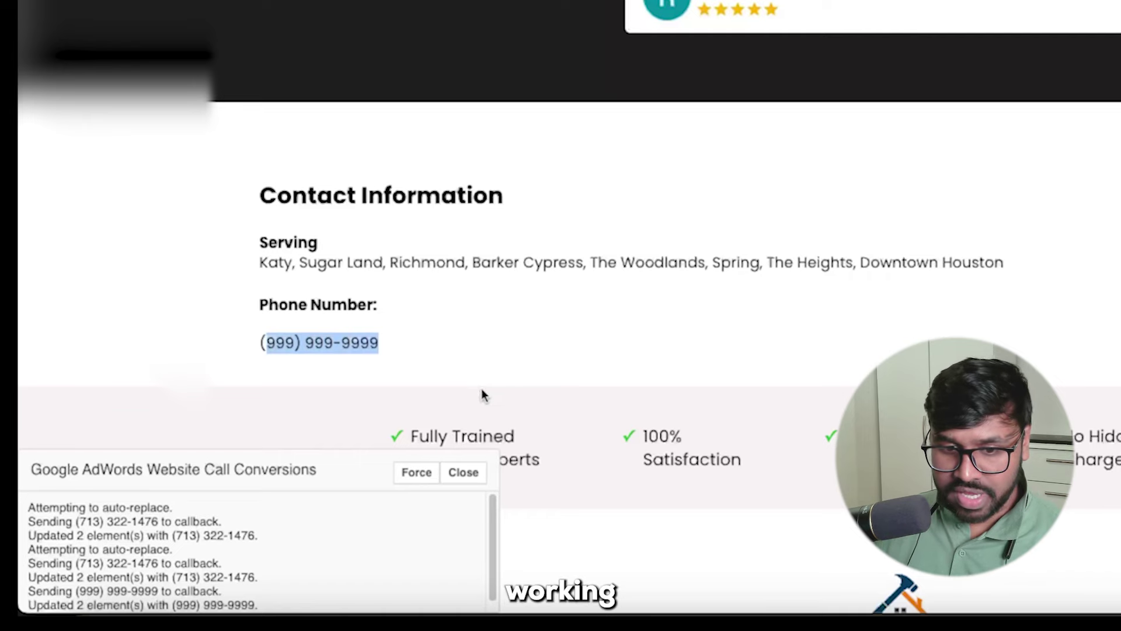
pyautogui.scroll(-1, 292, 538)
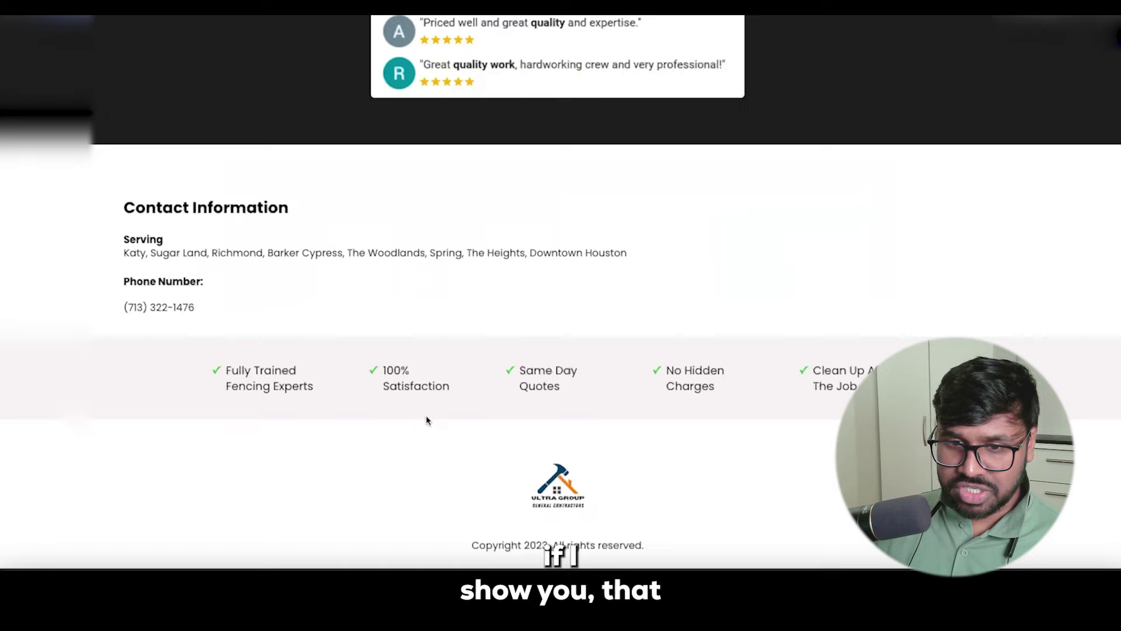
# Choose clicks on the mobile website number as the call source and use no conversion value
pyautogui.scroll(1, 426, 420)
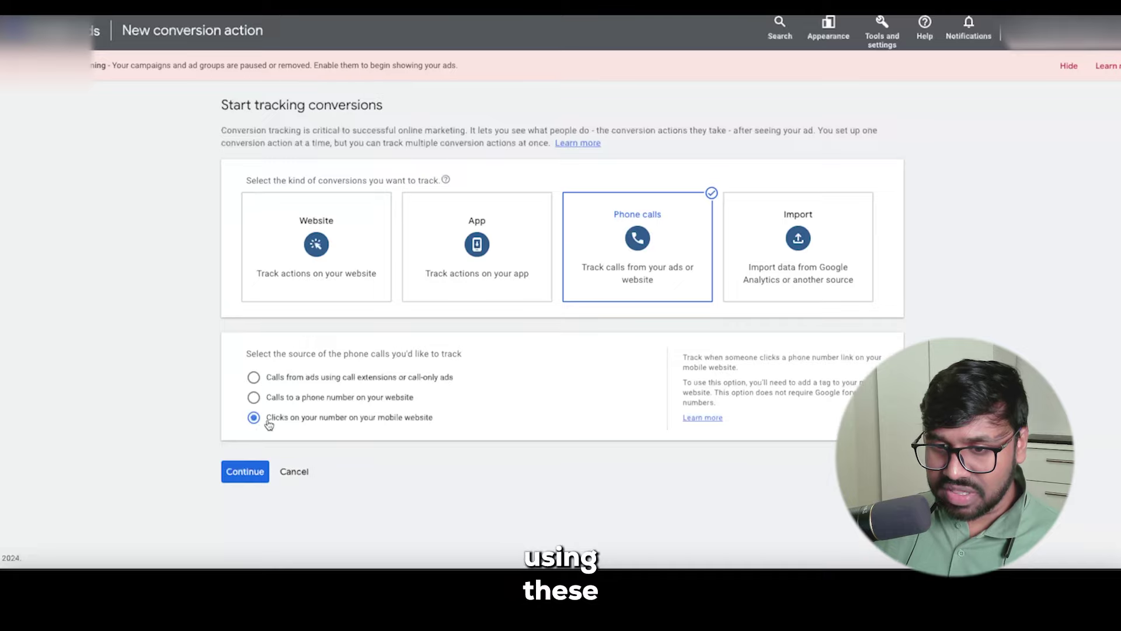
pyautogui.moveTo(267, 420); pyautogui.dragTo(438, 421)
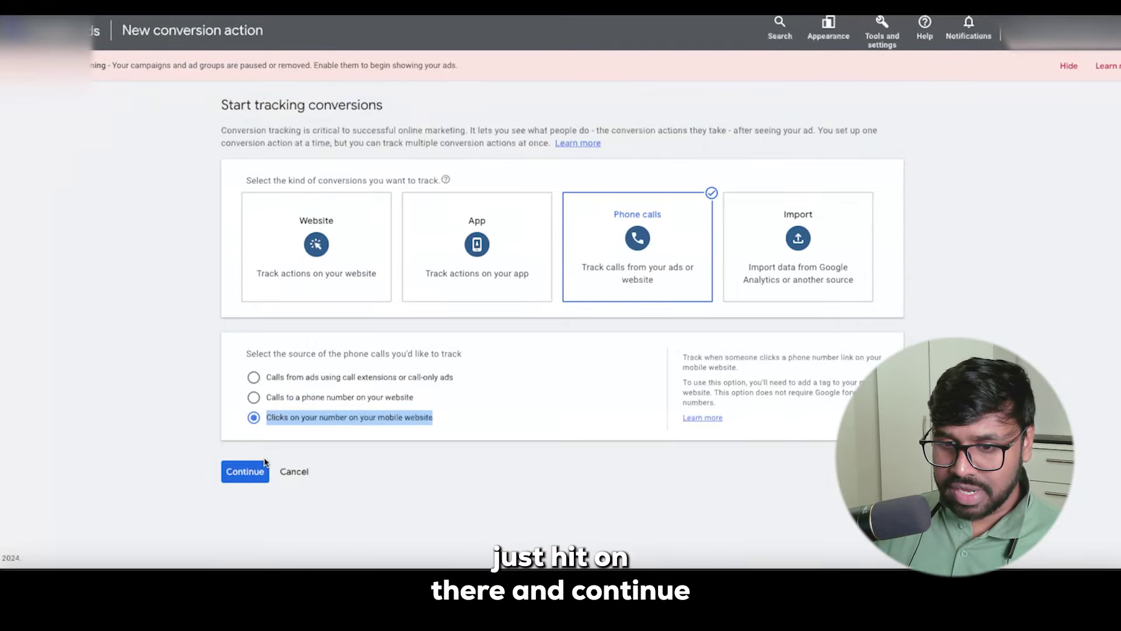
pyautogui.click(264, 464)
pyautogui.scroll(-3, 462, 209)
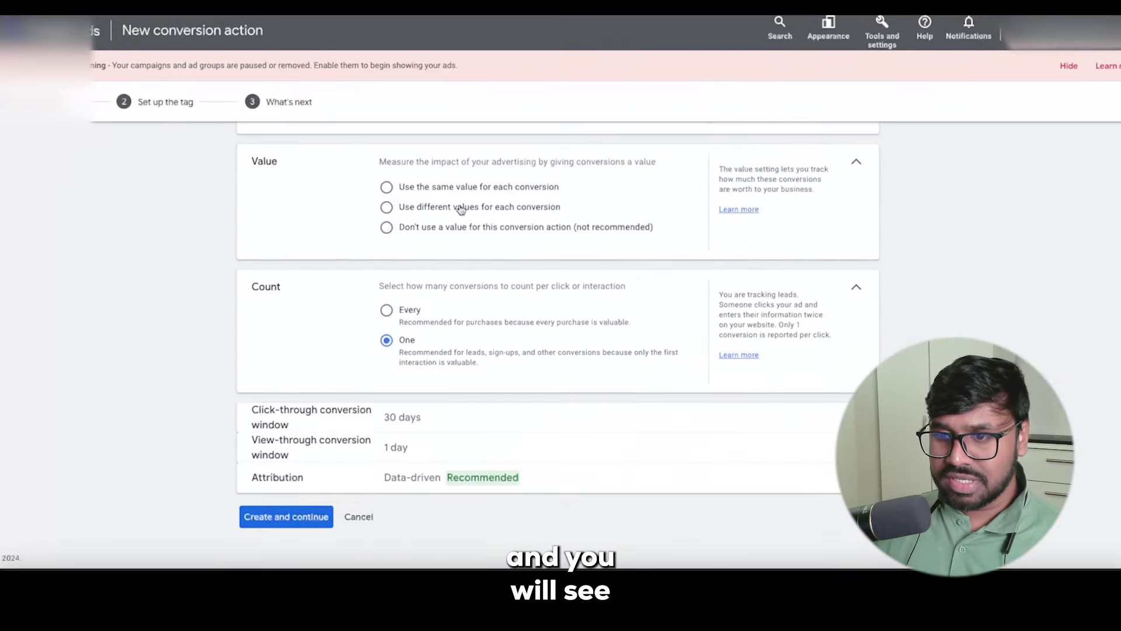
pyautogui.scroll(3, 461, 209)
pyautogui.click(427, 254)
pyautogui.scroll(-2, 448, 292)
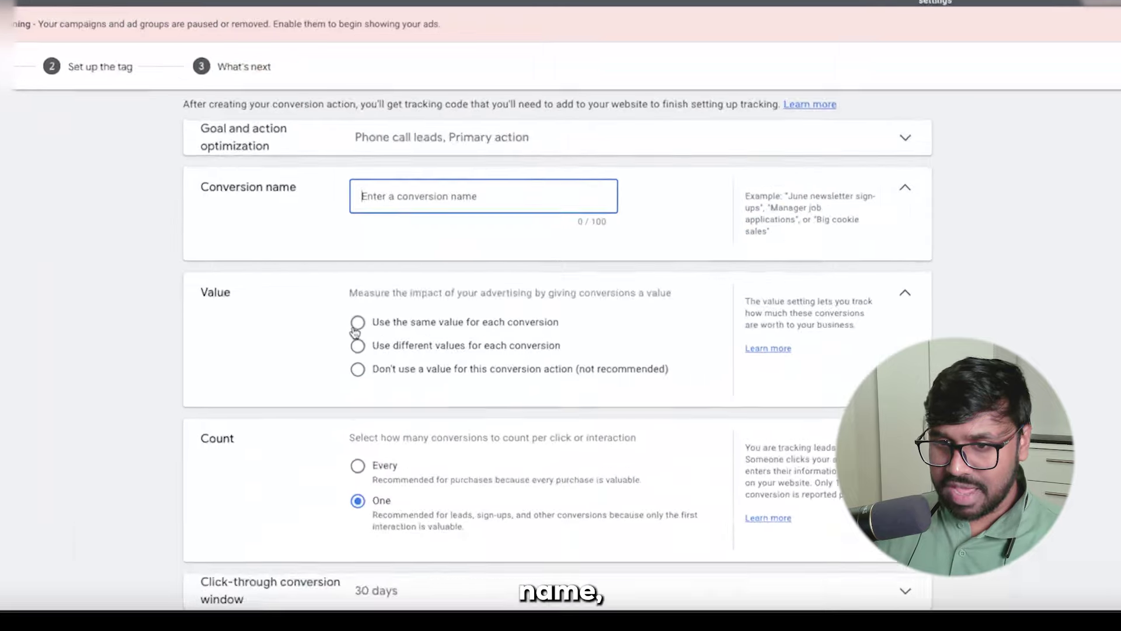
pyautogui.click(386, 402)
pyautogui.scroll(-5, 386, 402)
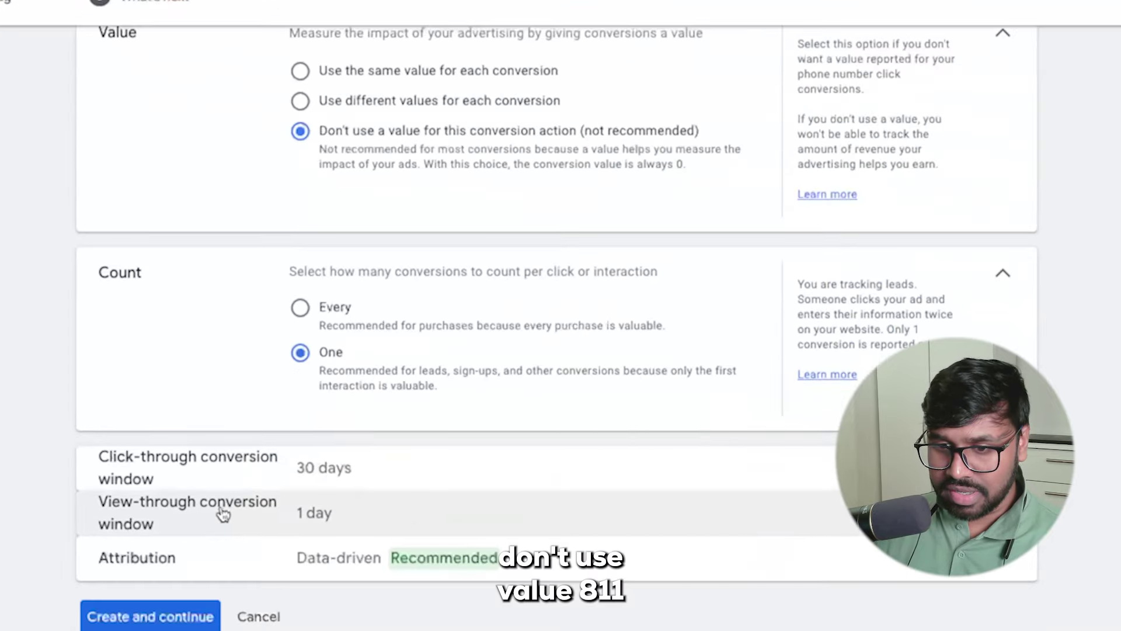
pyautogui.click(175, 616)
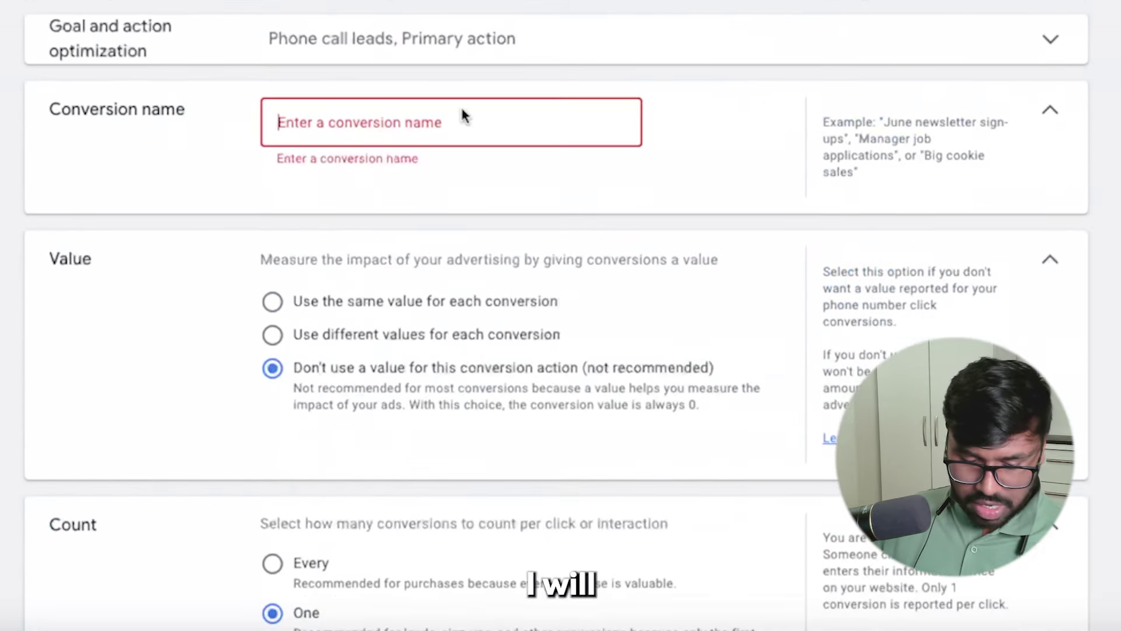
# Name the conversion action 'Test Conversions Click', keeping Count at One
pyautogui.click(463, 115)
pyautogui.write('Test Co')
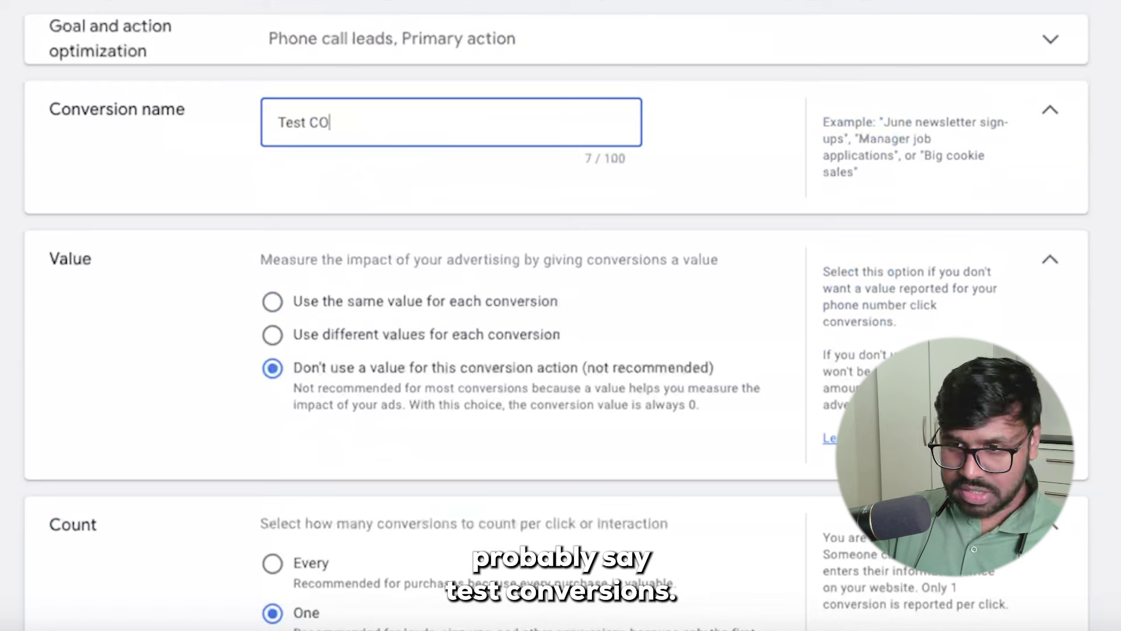
pyautogui.write('nversions Cal')
pyautogui.press('BackSpace')
pyautogui.press('BackSpace')
pyautogui.write('lick')
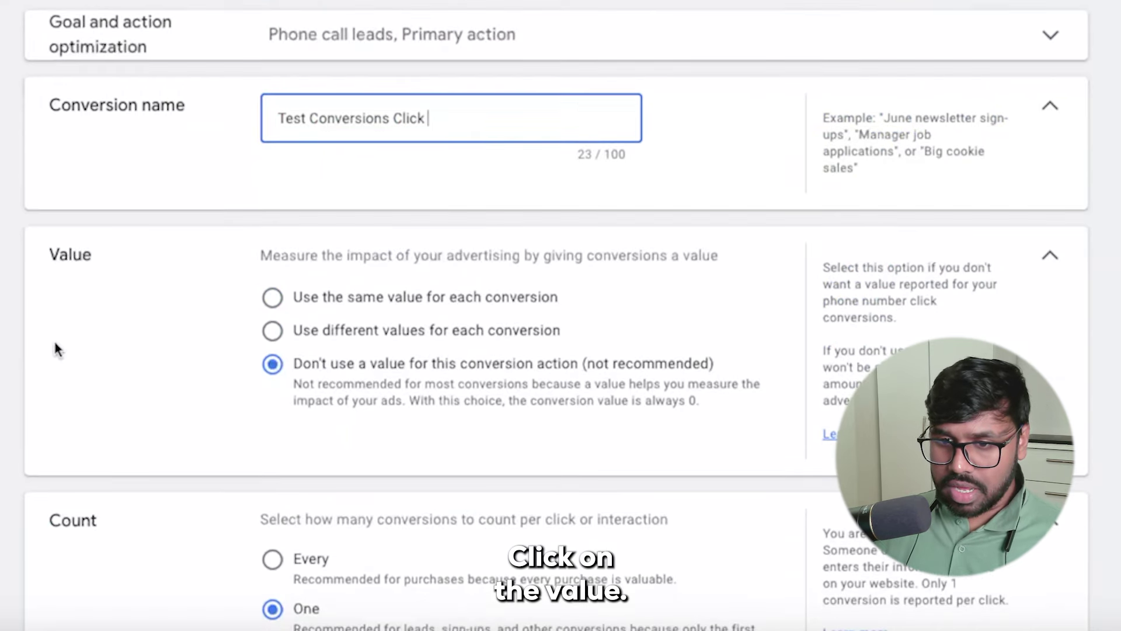
pyautogui.scroll(-1, 293, 344)
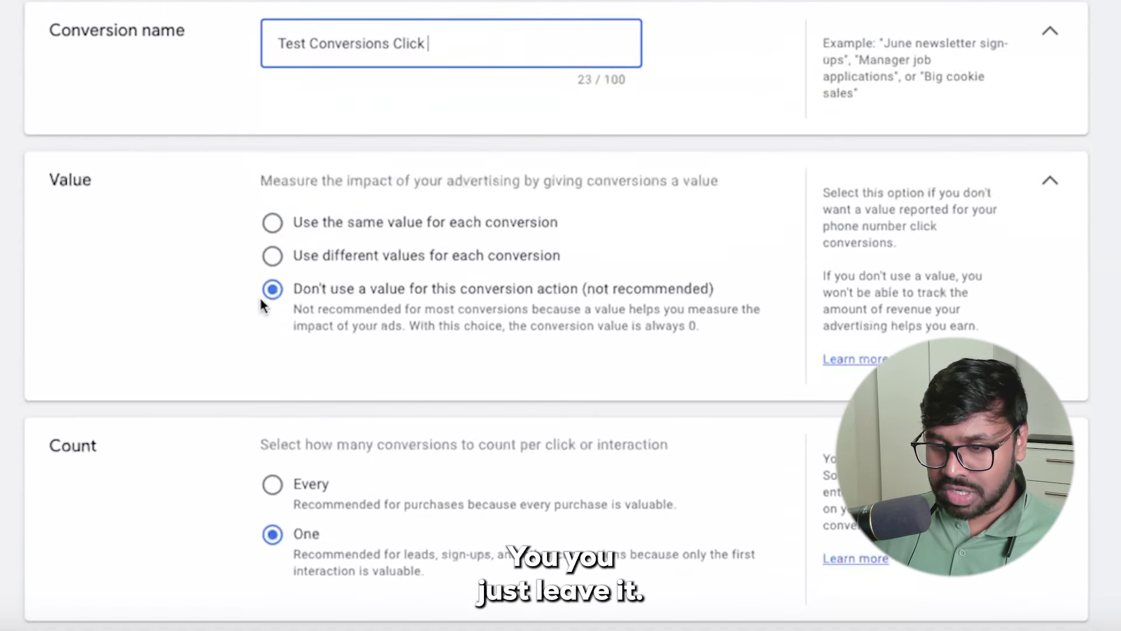
pyautogui.scroll(-1, 439, 304)
pyautogui.scroll(-3, 407, 408)
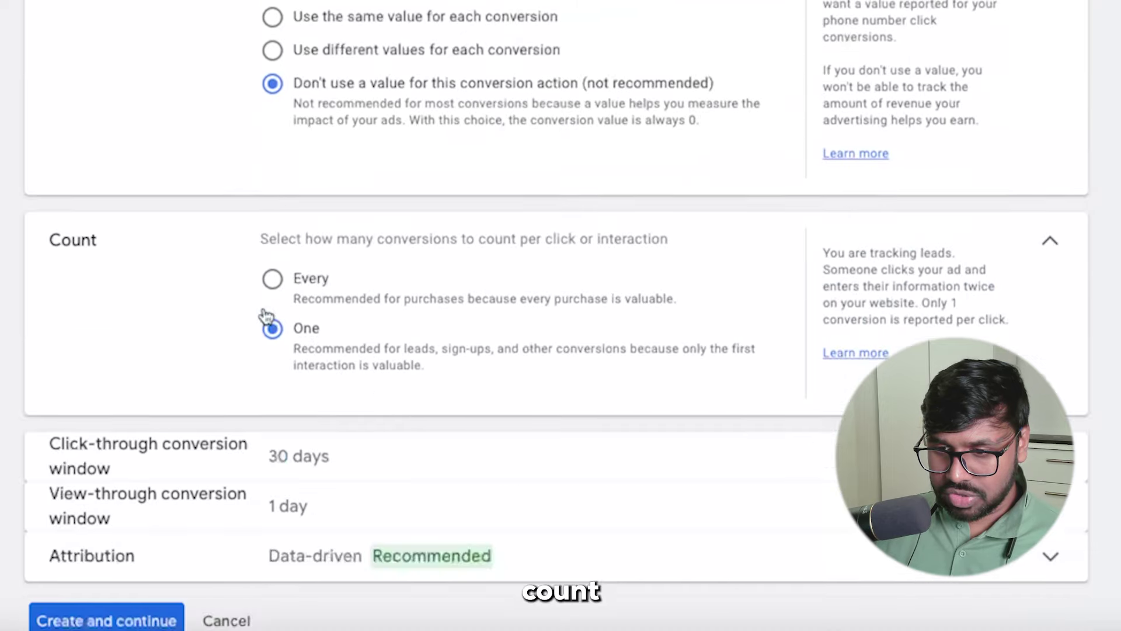
# Create the conversion action, choose Google Tag Manager setup, and select its conversion ID and label
pyautogui.click(101, 566)
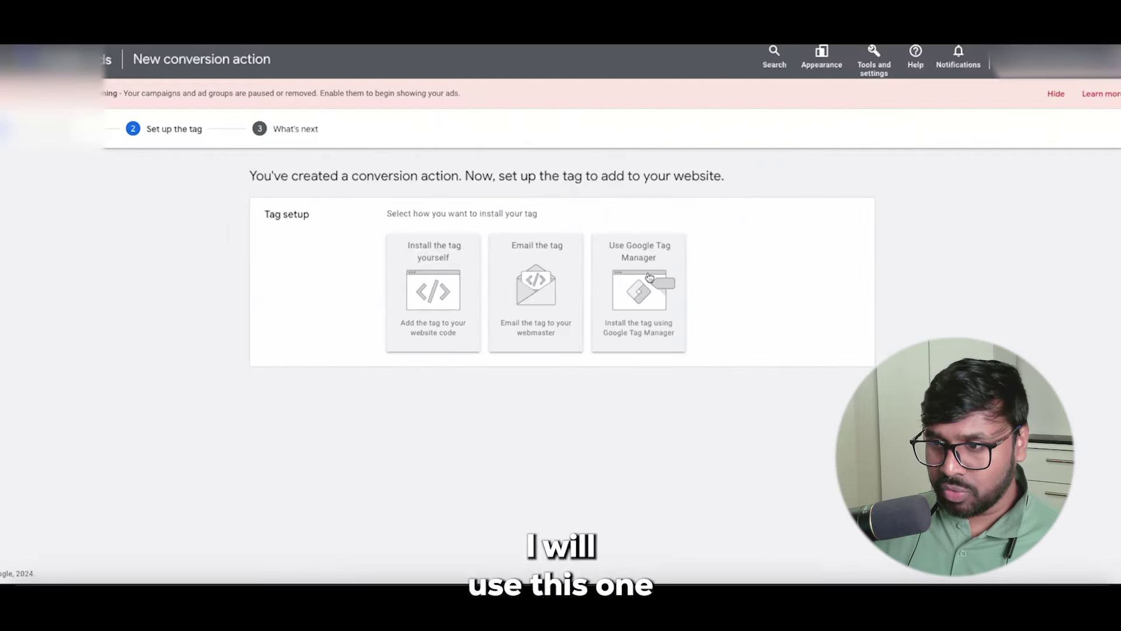
pyautogui.click(650, 276)
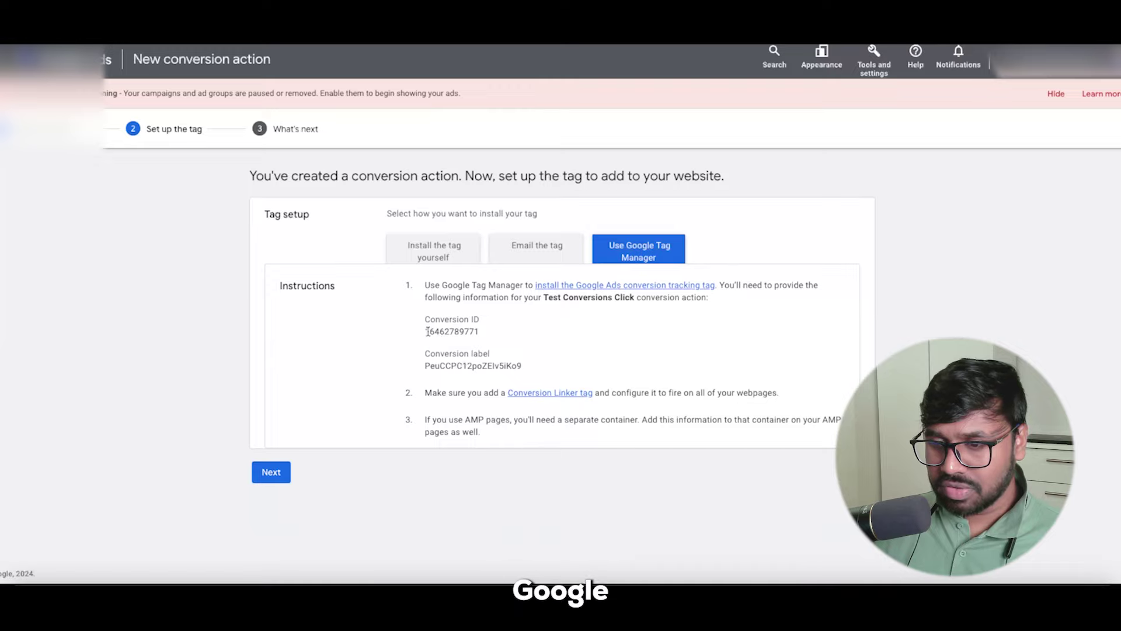
pyautogui.doubleClick(428, 331)
pyautogui.hotkey('ctrl', 'c')
pyautogui.click(427, 366)
pyautogui.moveTo(519, 366); pyautogui.dragTo(447, 362)
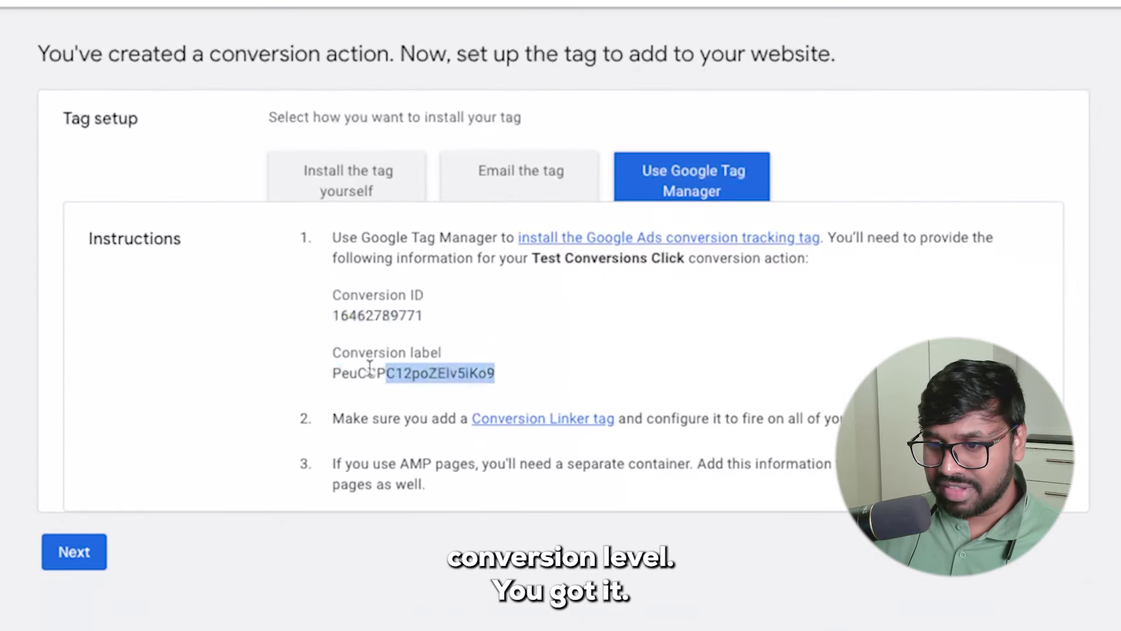
pyautogui.moveTo(369, 366); pyautogui.dragTo(325, 372)
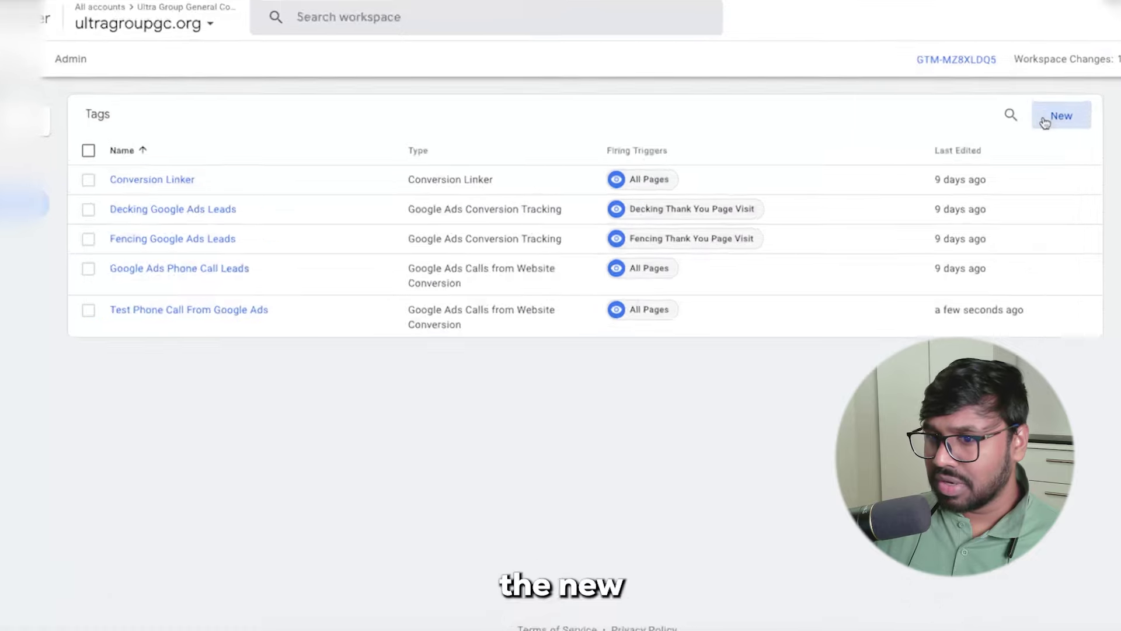
# Start a new Google Ads Conversion Tracking tag in Tag Manager
pyautogui.click(1044, 120)
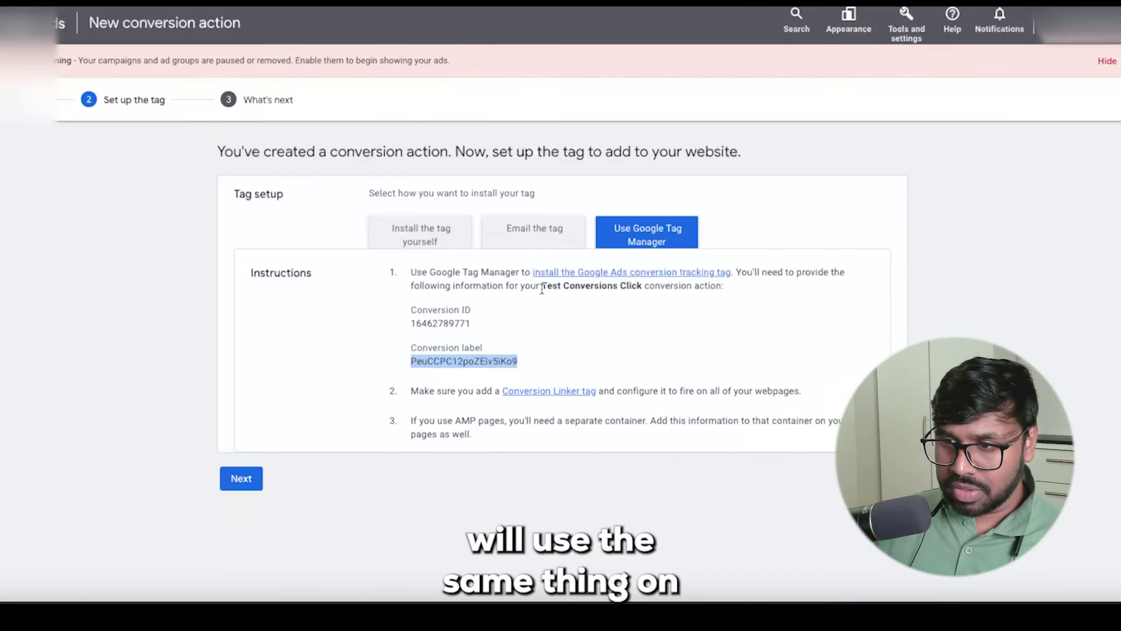
pyautogui.moveTo(542, 285); pyautogui.dragTo(633, 284)
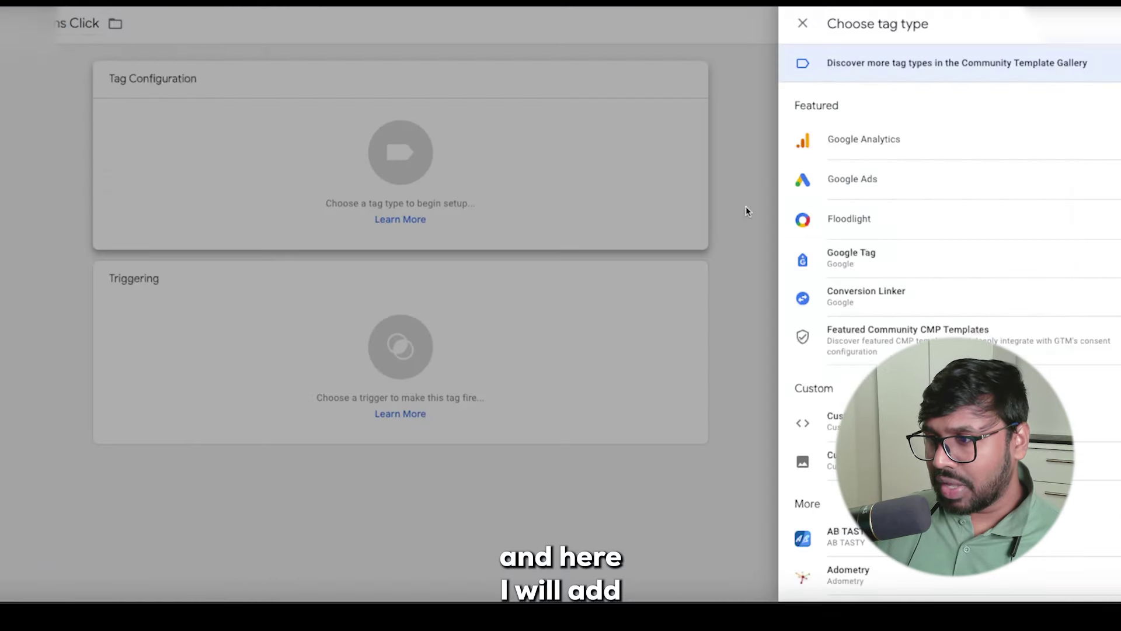
pyautogui.click(850, 182)
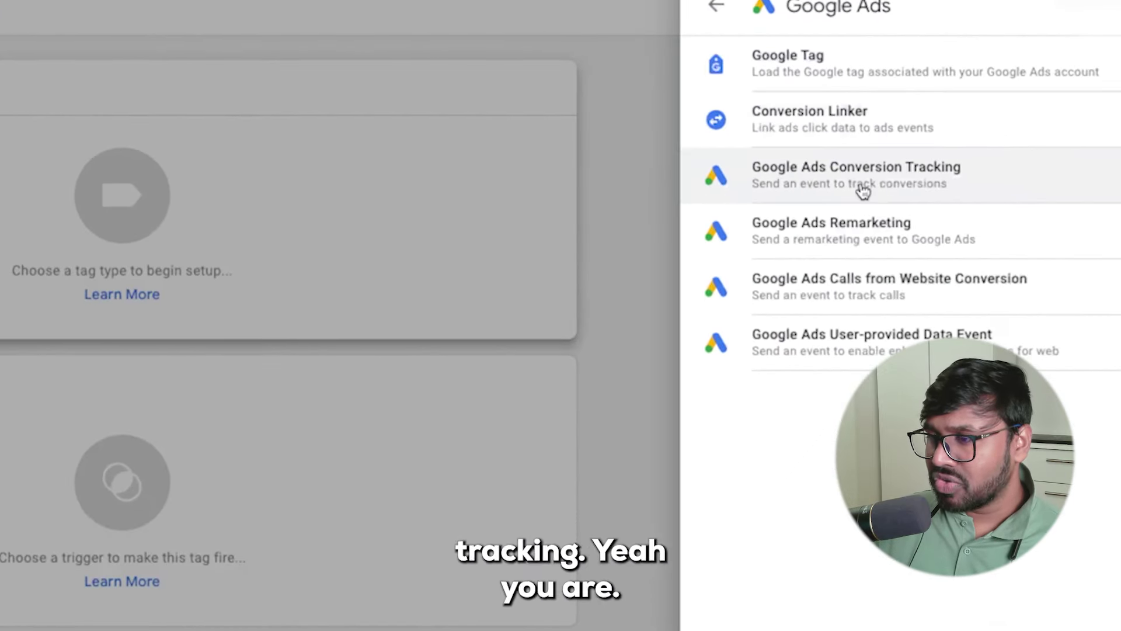
pyautogui.click(859, 186)
# Paste the Google Ads conversion ID and conversion label into the tag
pyautogui.click(250, 320)
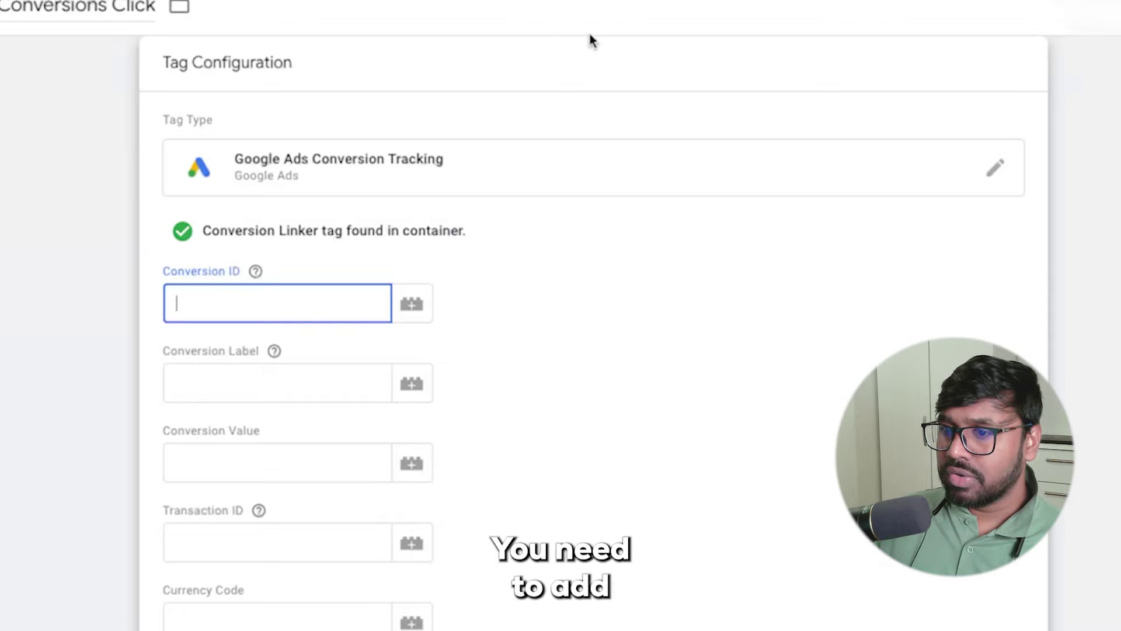
pyautogui.scroll(-2, 370, 288)
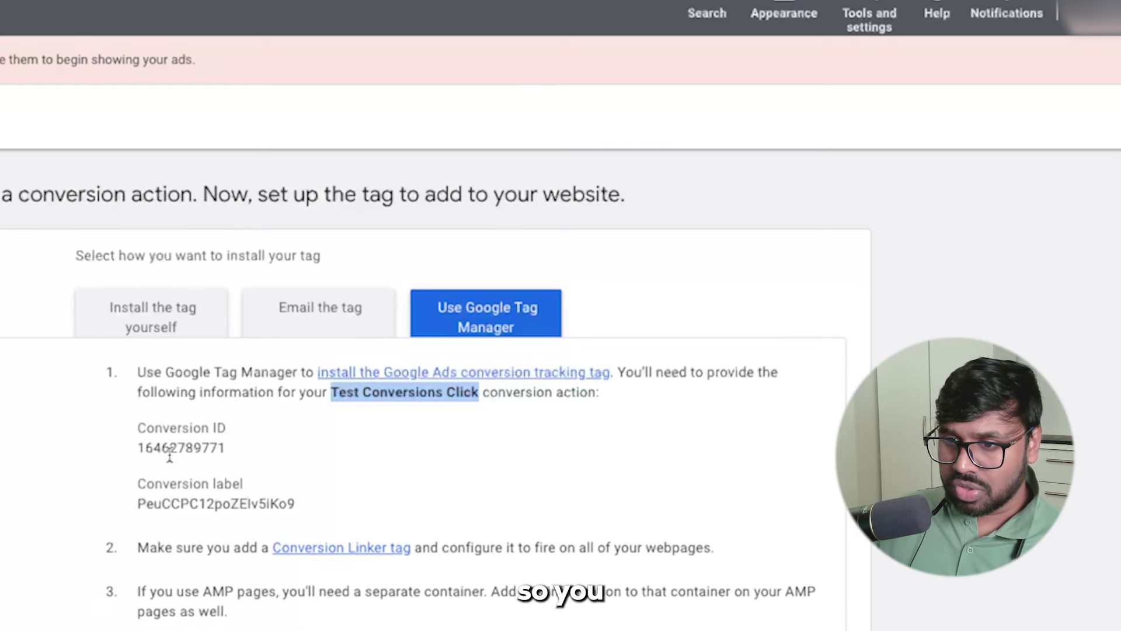
pyautogui.moveTo(135, 451); pyautogui.dragTo(238, 449)
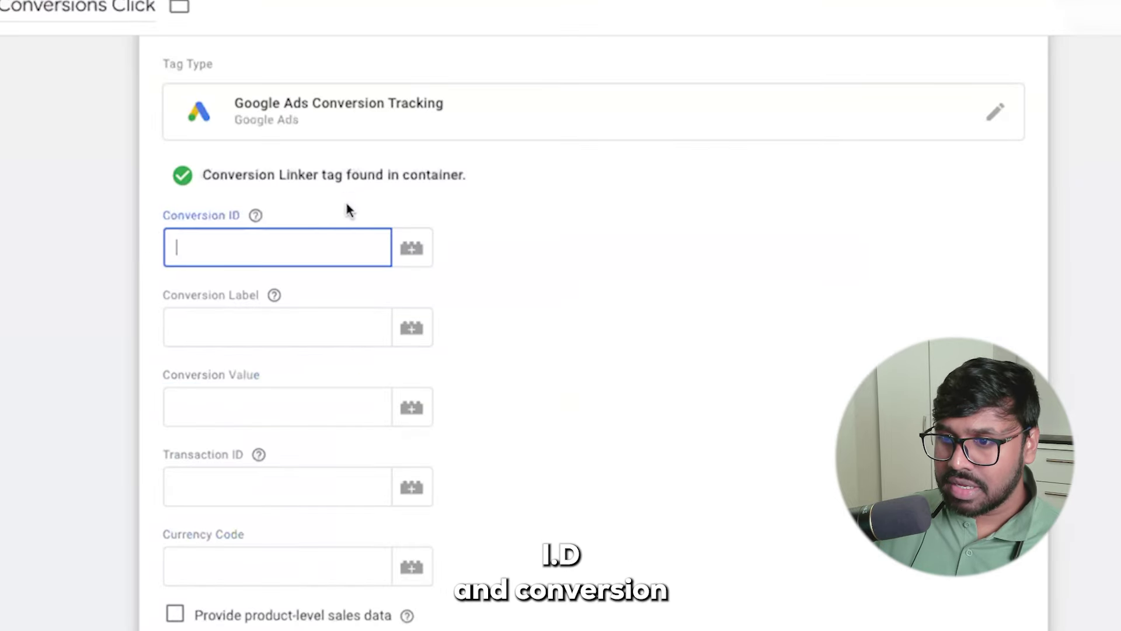
pyautogui.hotkey('ctrl', 'v')
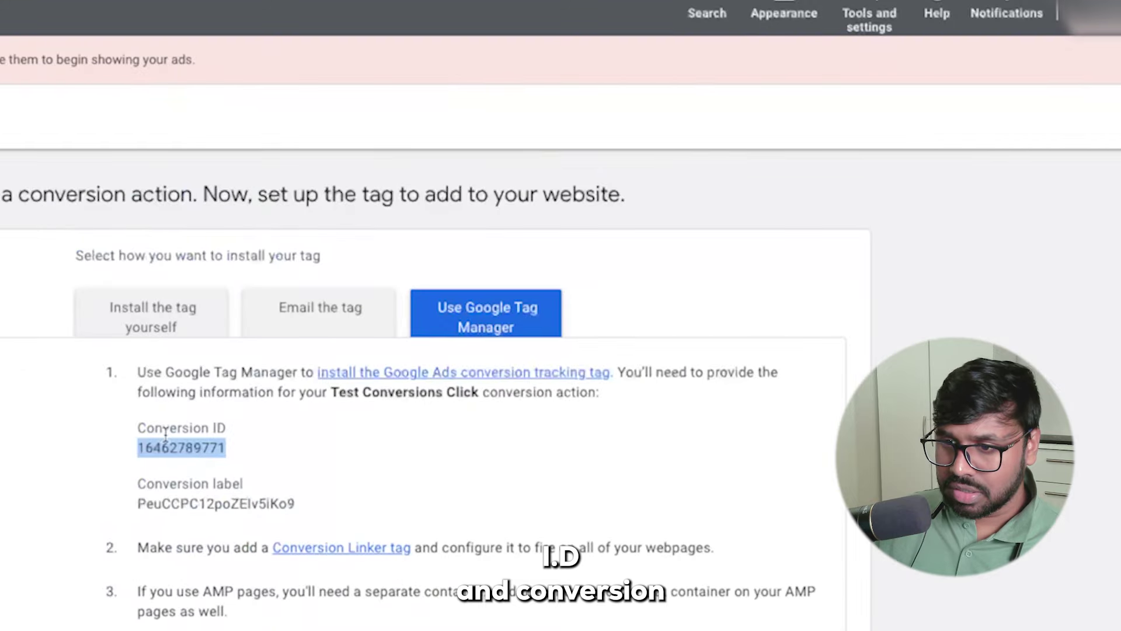
pyautogui.click(139, 497)
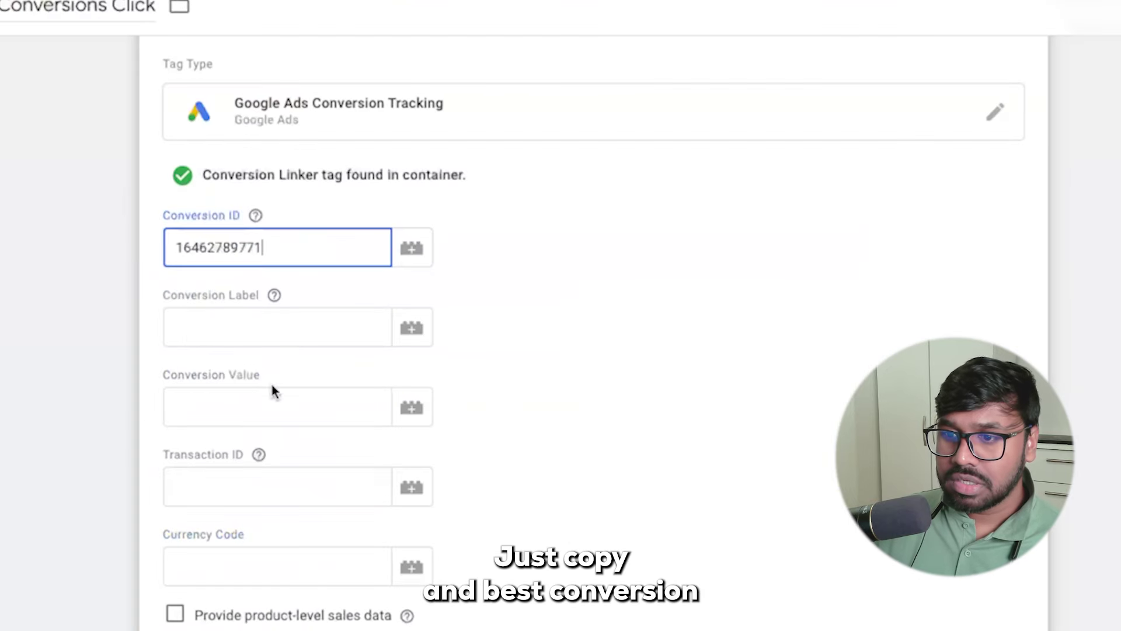
pyautogui.click(273, 330)
pyautogui.write('PeuCCPC12poZEIv5iKo9')
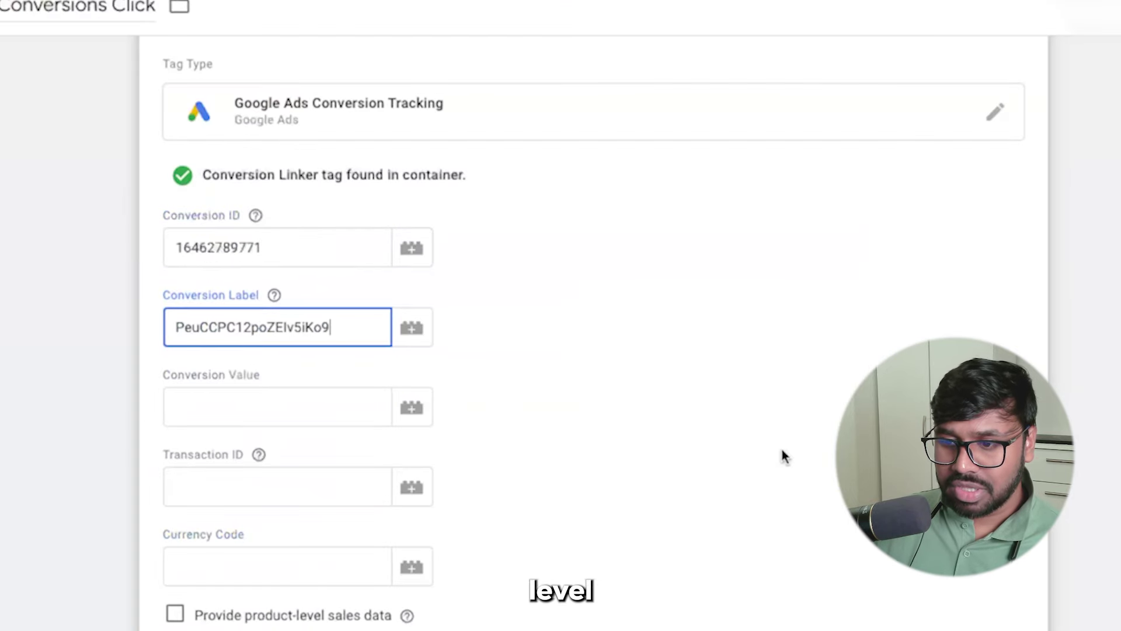
pyautogui.click(440, 370)
pyautogui.scroll(-4, 210, 593)
pyautogui.scroll(-5, 340, 540)
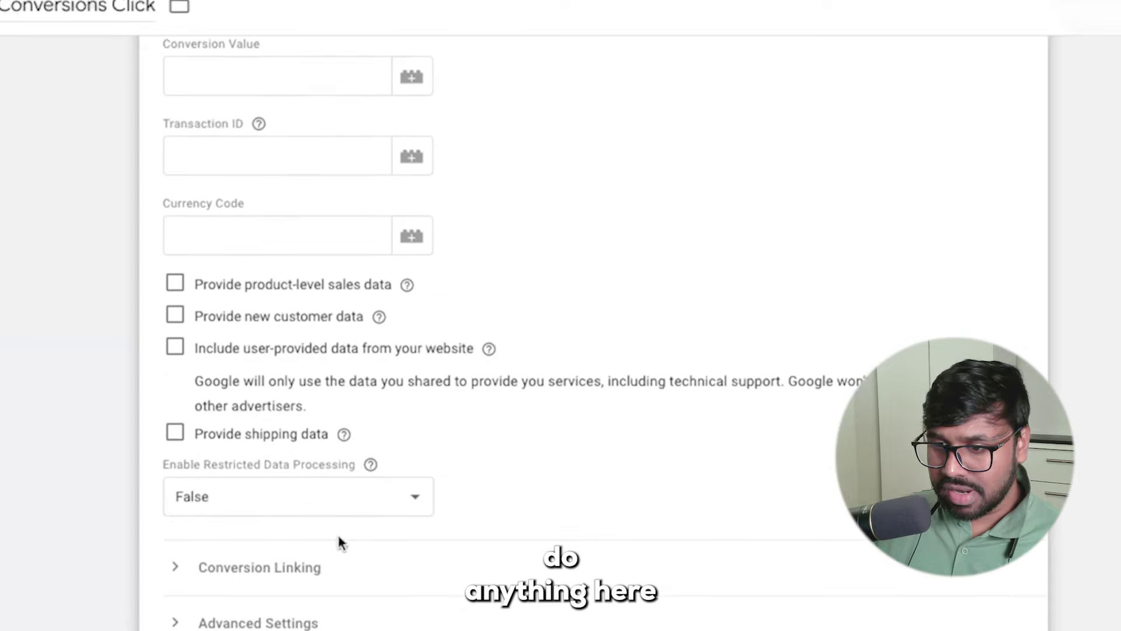
pyautogui.click(350, 584)
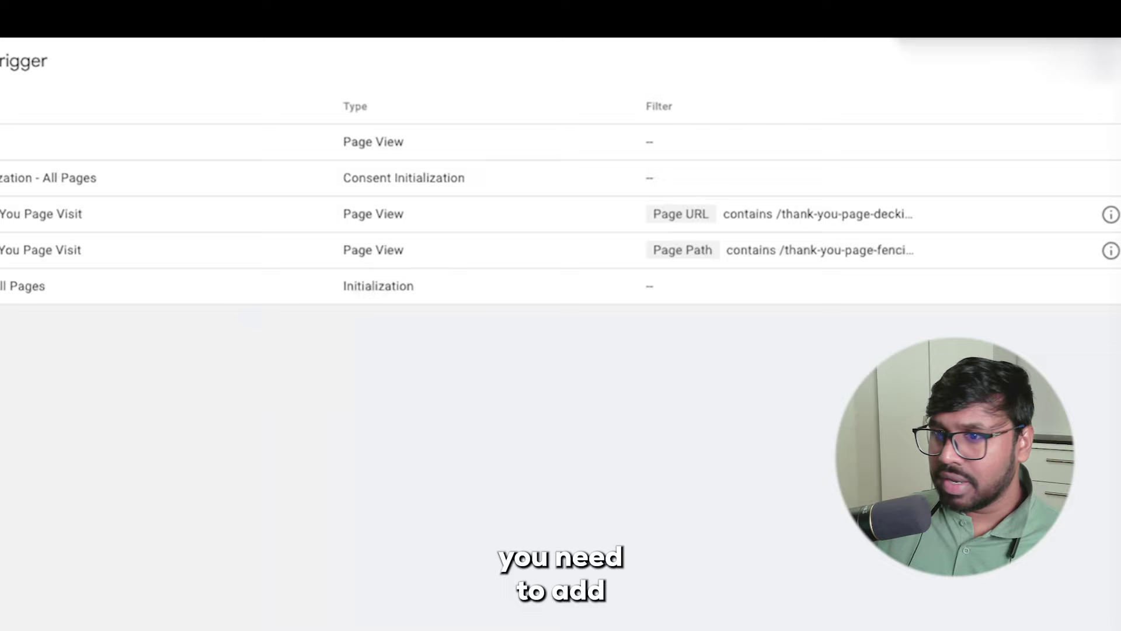
# Create a new trigger named 'Phone call link clicks'
pyautogui.click(1095, 69)
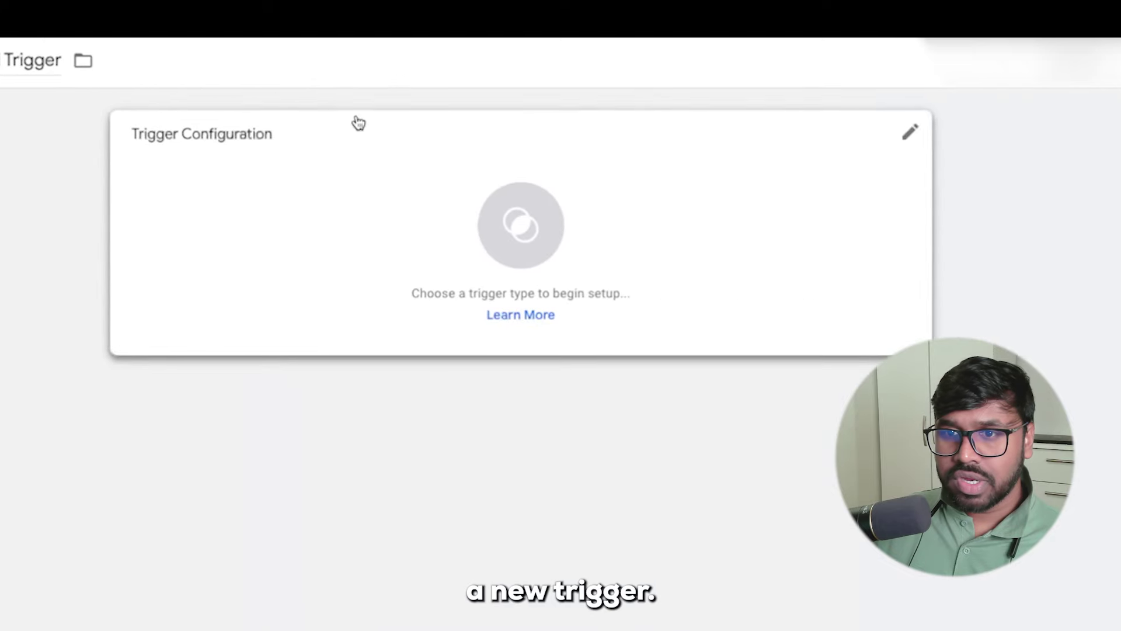
pyautogui.click(226, 68)
pyautogui.press('BackSpace')
pyautogui.write('P')
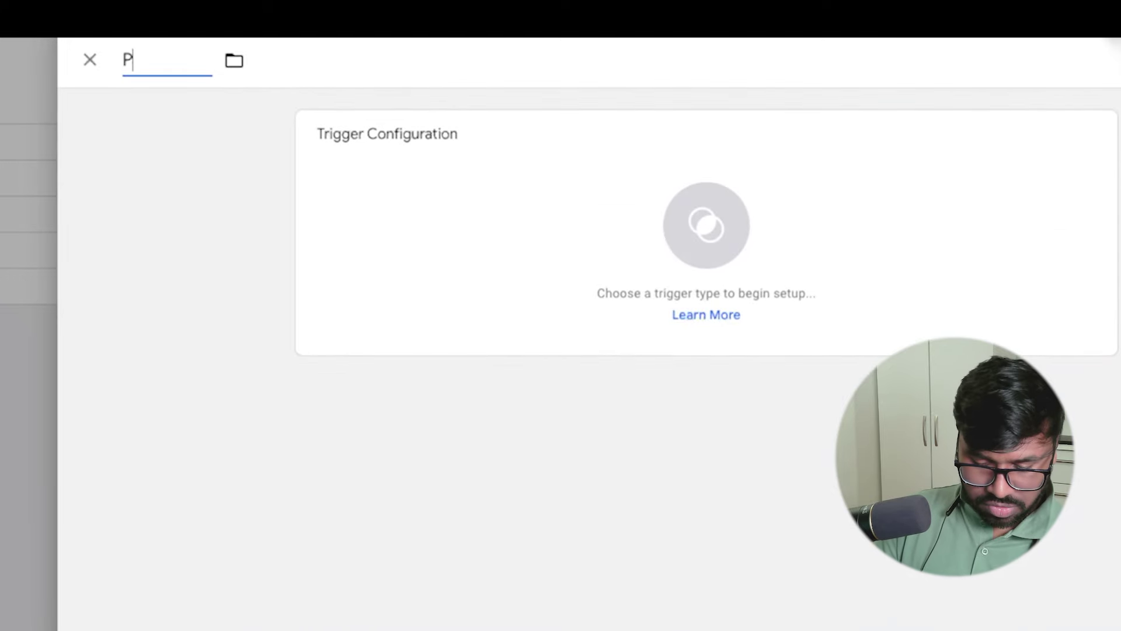
pyautogui.write('hone call link cl')
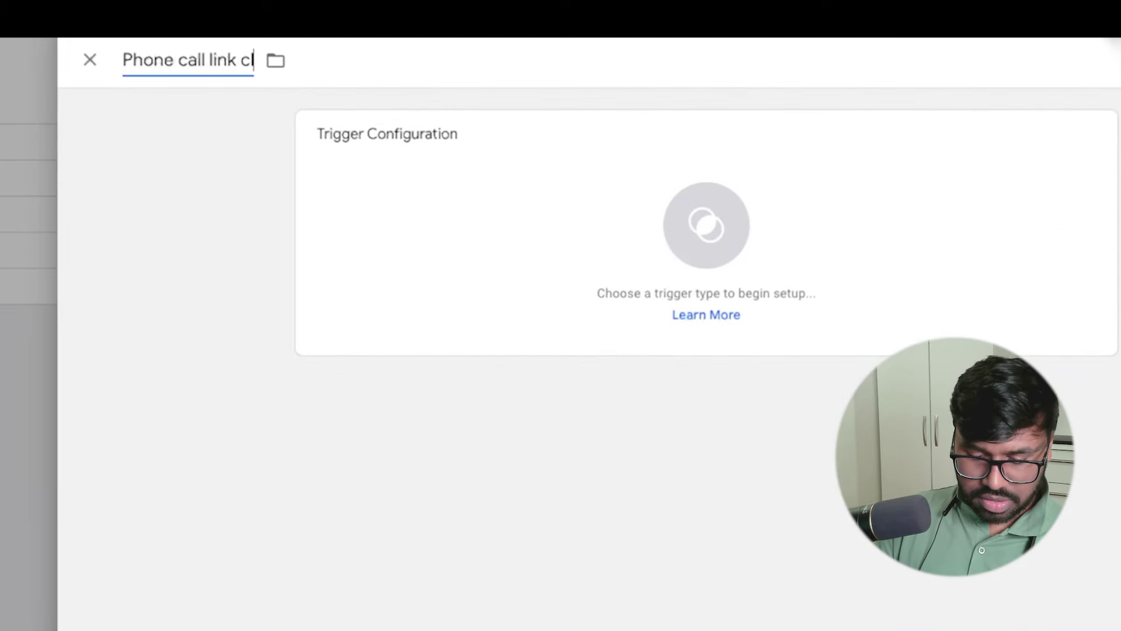
pyautogui.write('icks')
# Make it a Click - Just Links trigger on some link clicks where Click URL contains 'tel:'
pyautogui.click(661, 349)
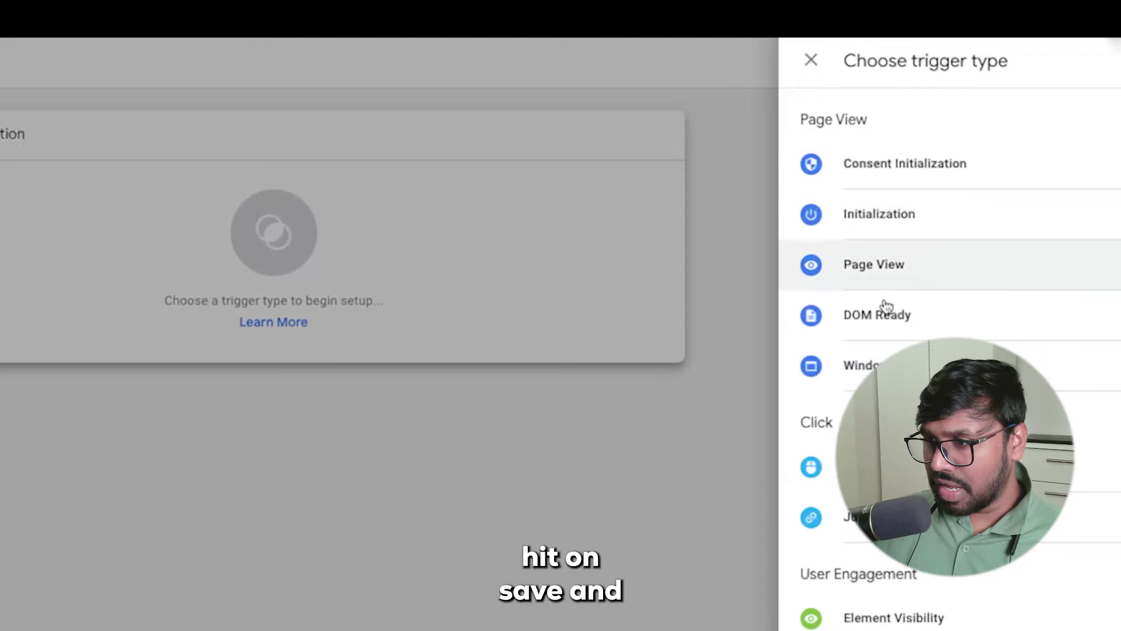
pyautogui.scroll(-1, 881, 195)
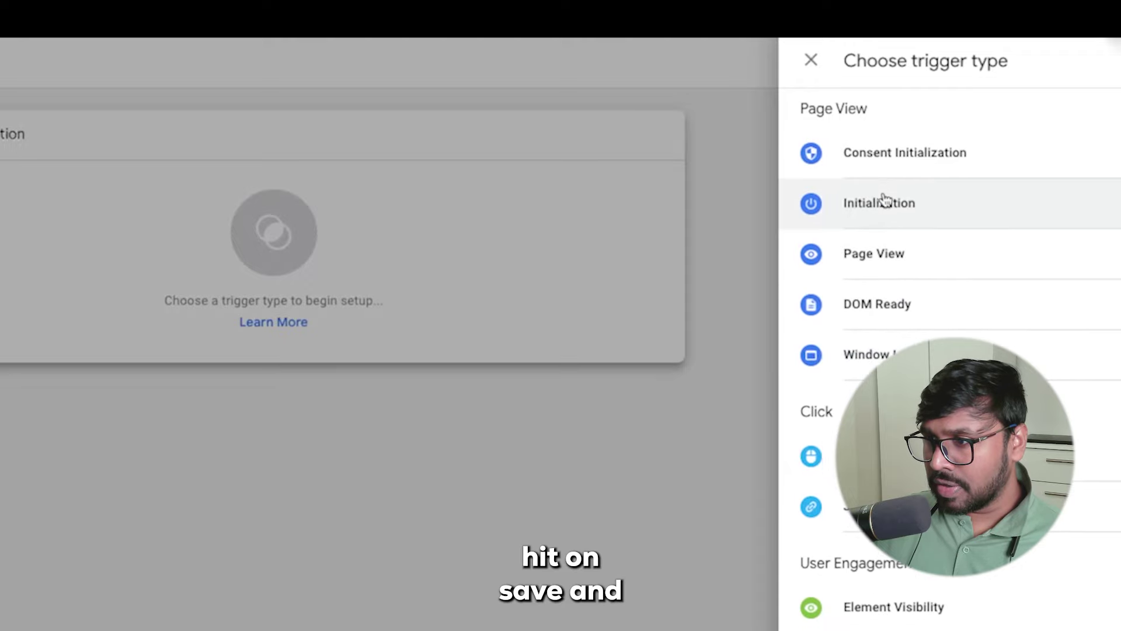
pyautogui.click(841, 499)
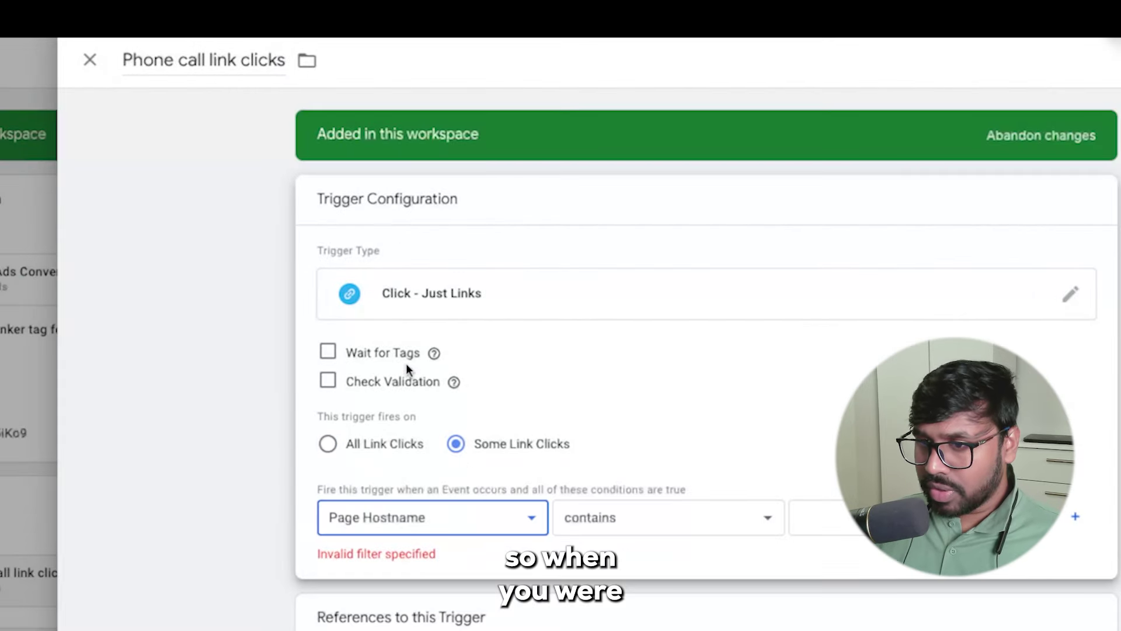
pyautogui.click(368, 521)
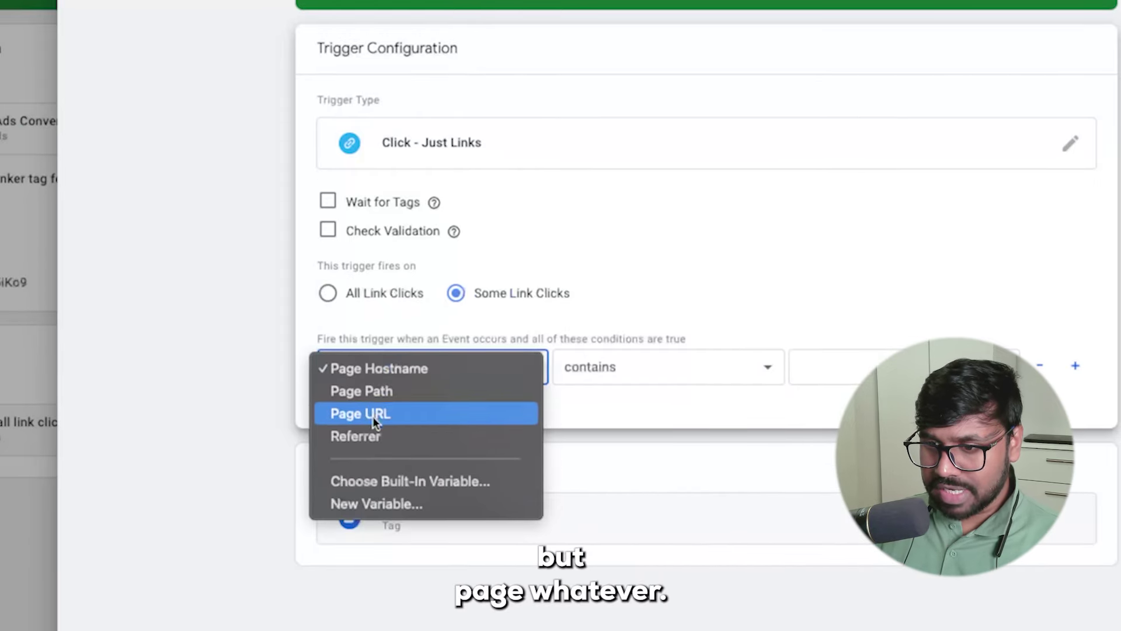
pyautogui.click(392, 482)
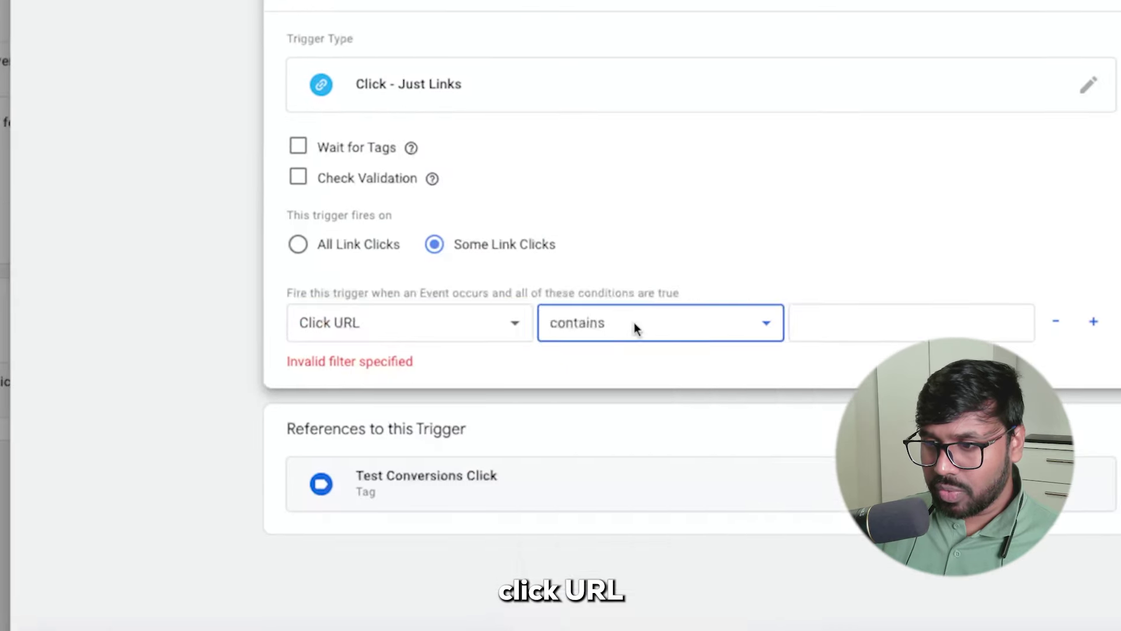
pyautogui.click(726, 514)
pyautogui.click(721, 517)
pyautogui.click(917, 496)
pyautogui.write('te')
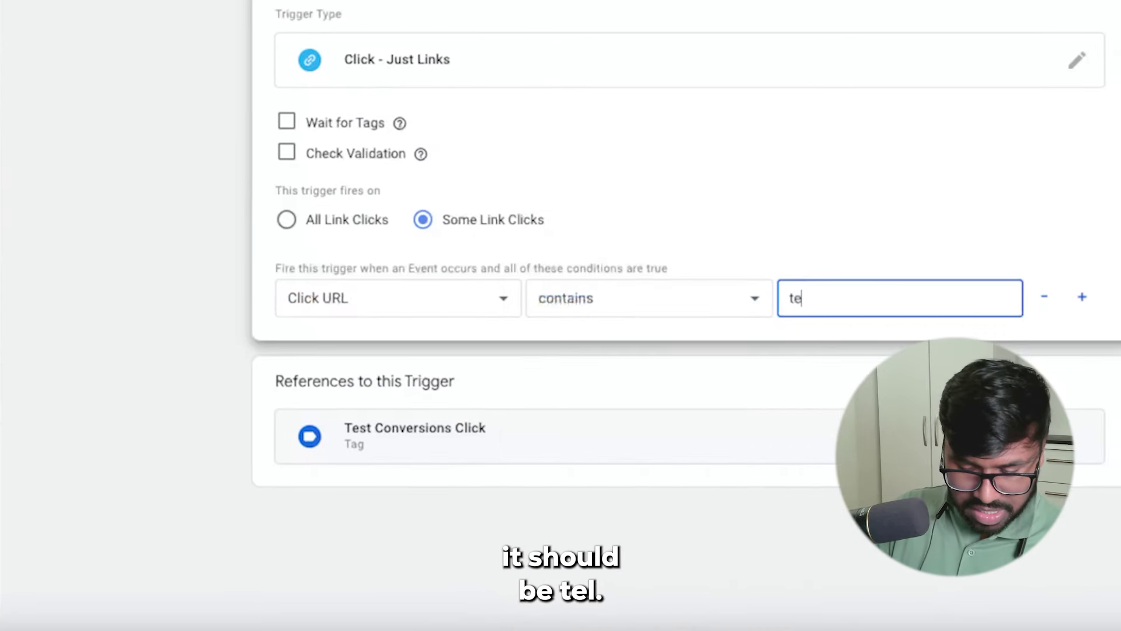
pyautogui.write('l:')
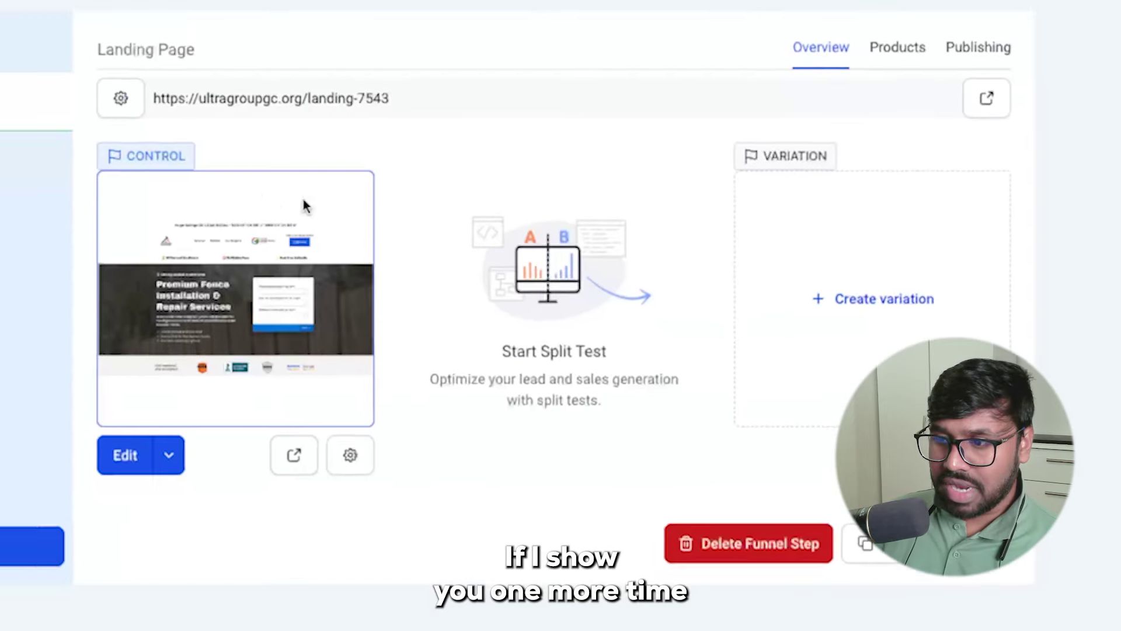
# Copy the landing page's Call Now link address and paste it to confirm it is a tel: link
pyautogui.click(261, 194)
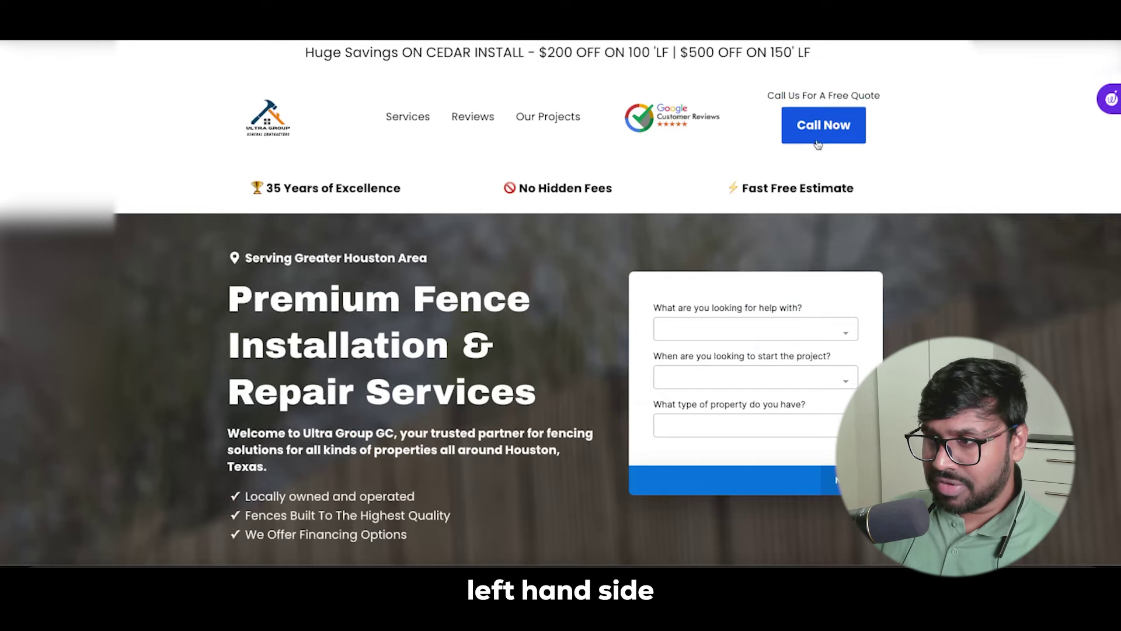
pyautogui.moveTo(821, 132)
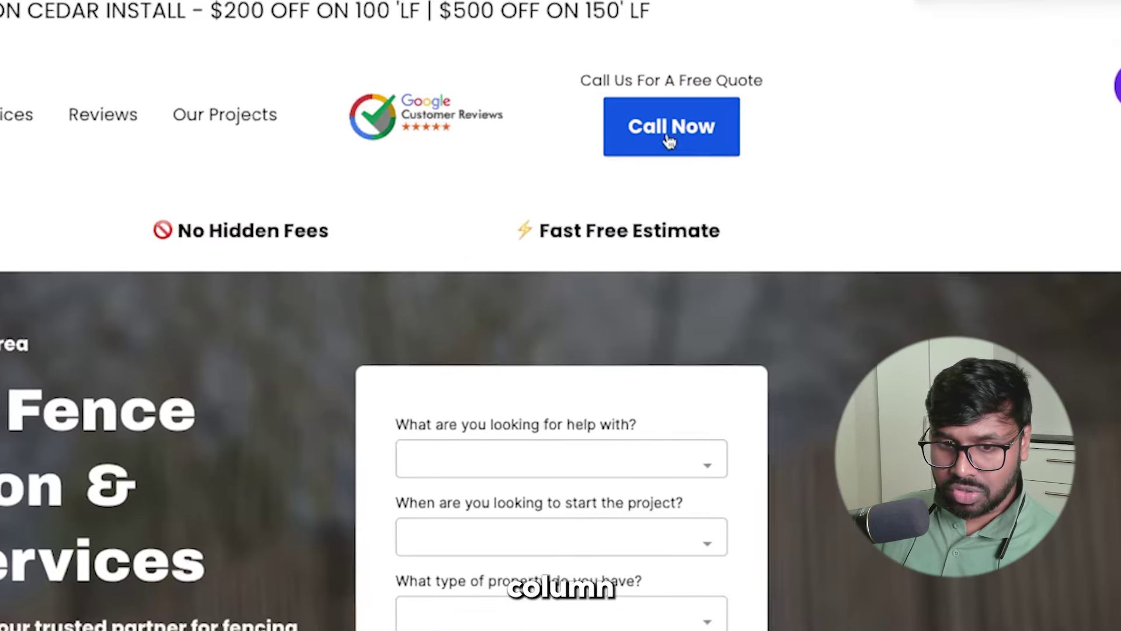
pyautogui.rightClick(822, 132)
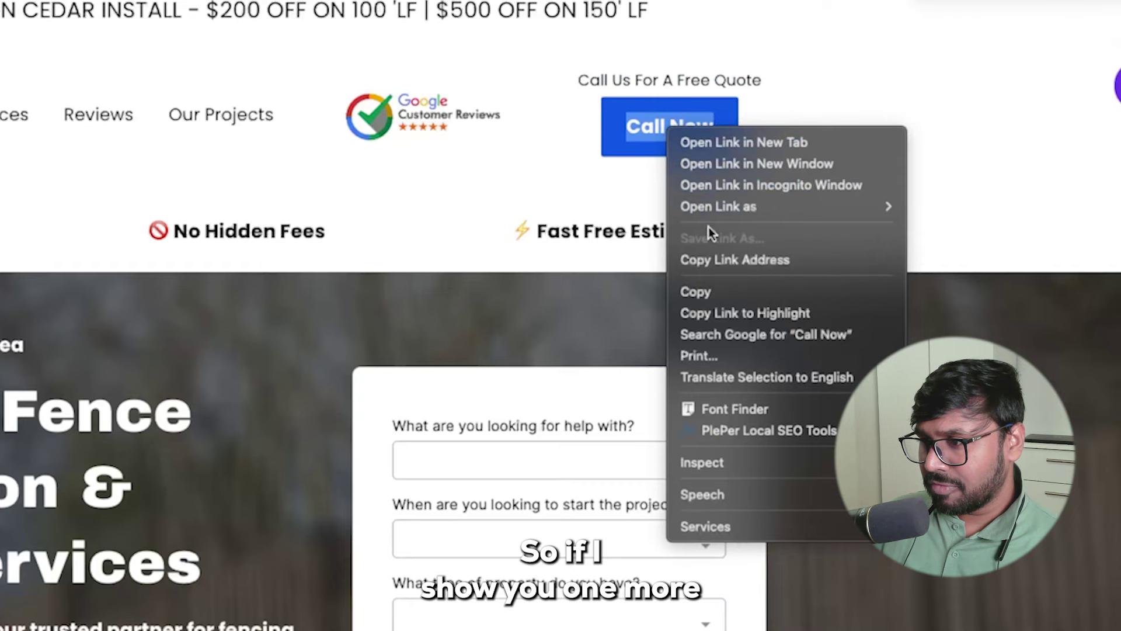
pyautogui.click(710, 264)
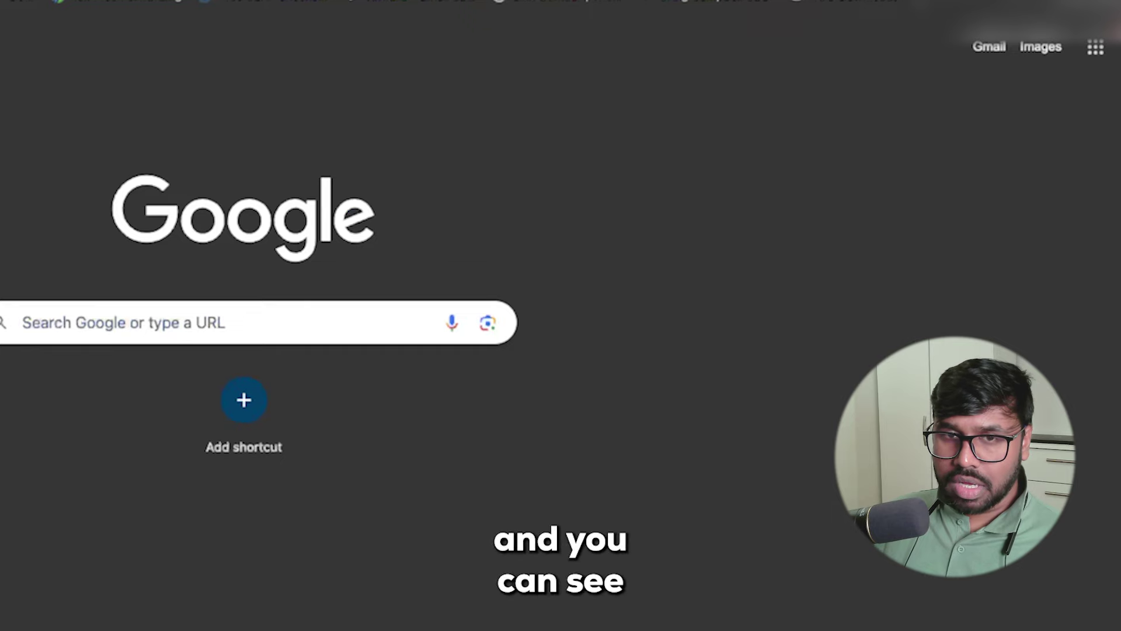
pyautogui.hotkey('ctrl', 'v')
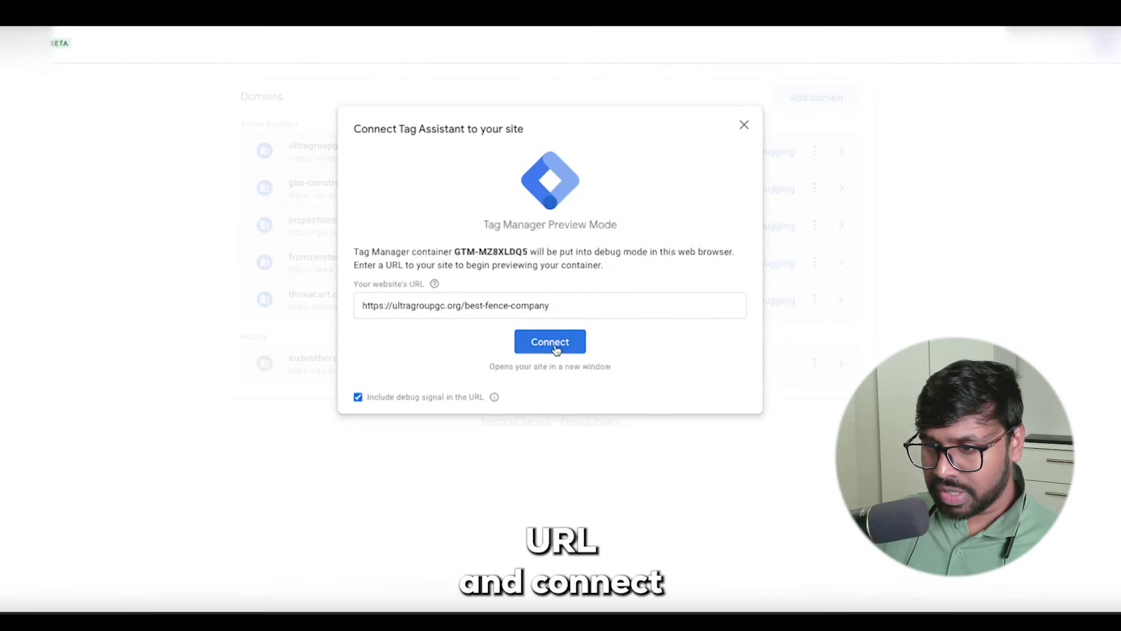
# Connect debug preview to the landing page and click its Call Now link, dismissing the calling-app prompt
pyautogui.click(541, 329)
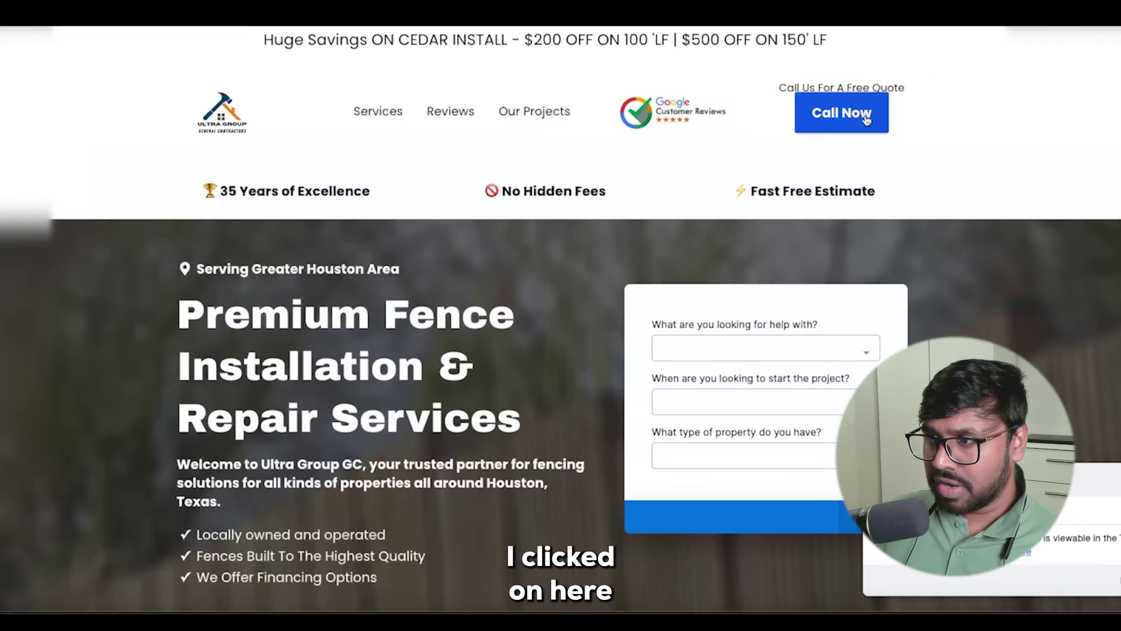
pyautogui.click(866, 119)
pyautogui.press('Escape')
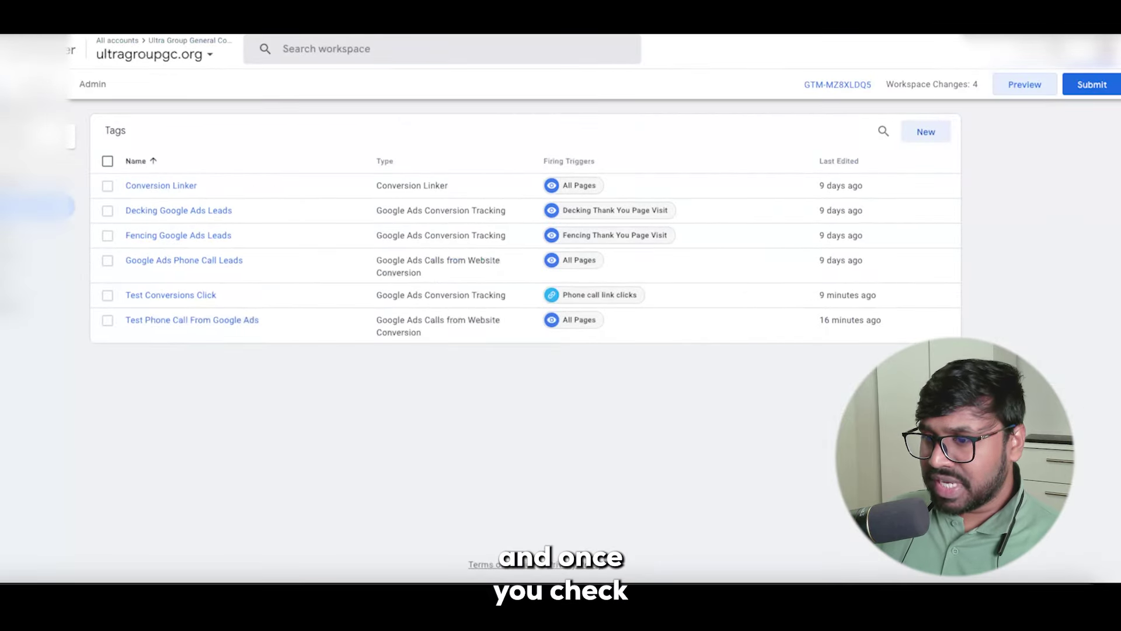
# Submit the workspace as a published version named 'Added'
pyautogui.click(1091, 85)
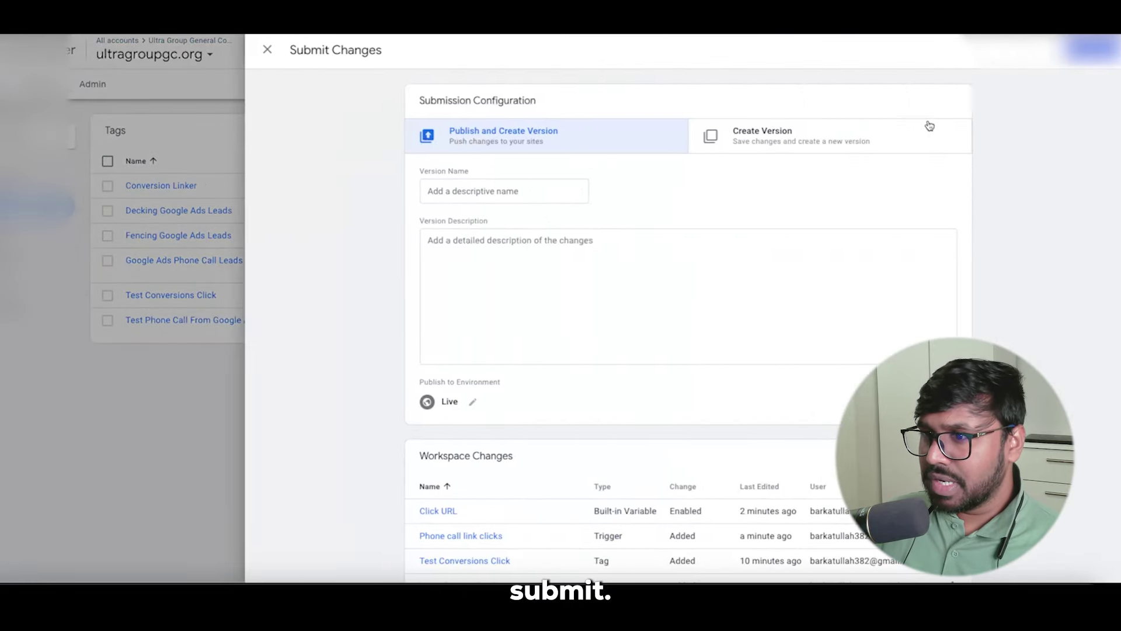
pyautogui.click(455, 260)
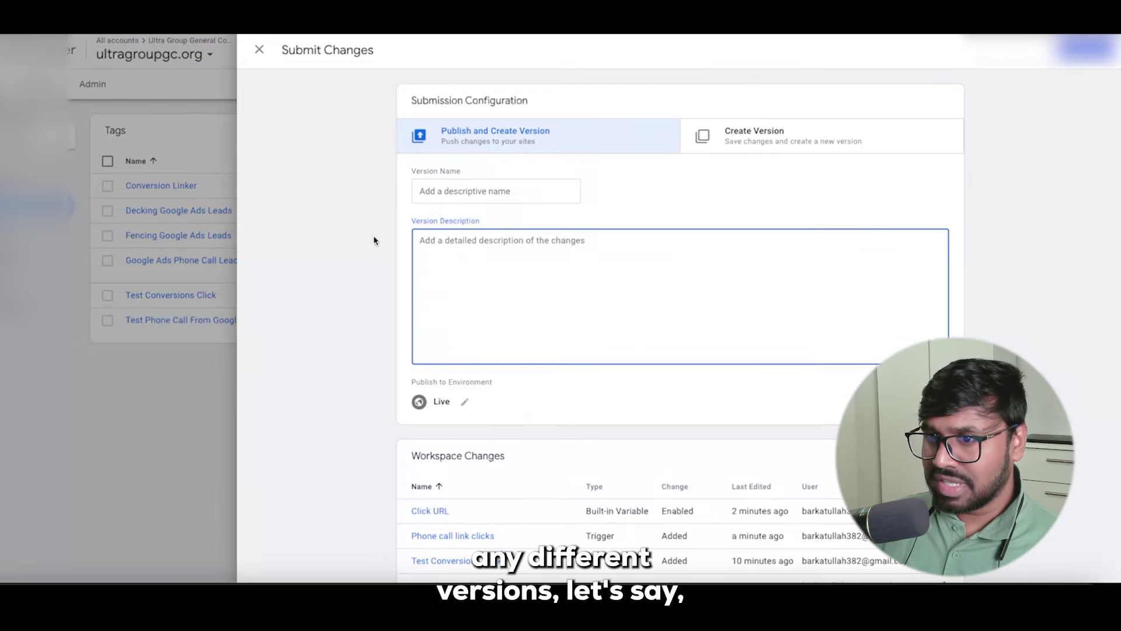
pyautogui.click(461, 195)
pyautogui.write('Added')
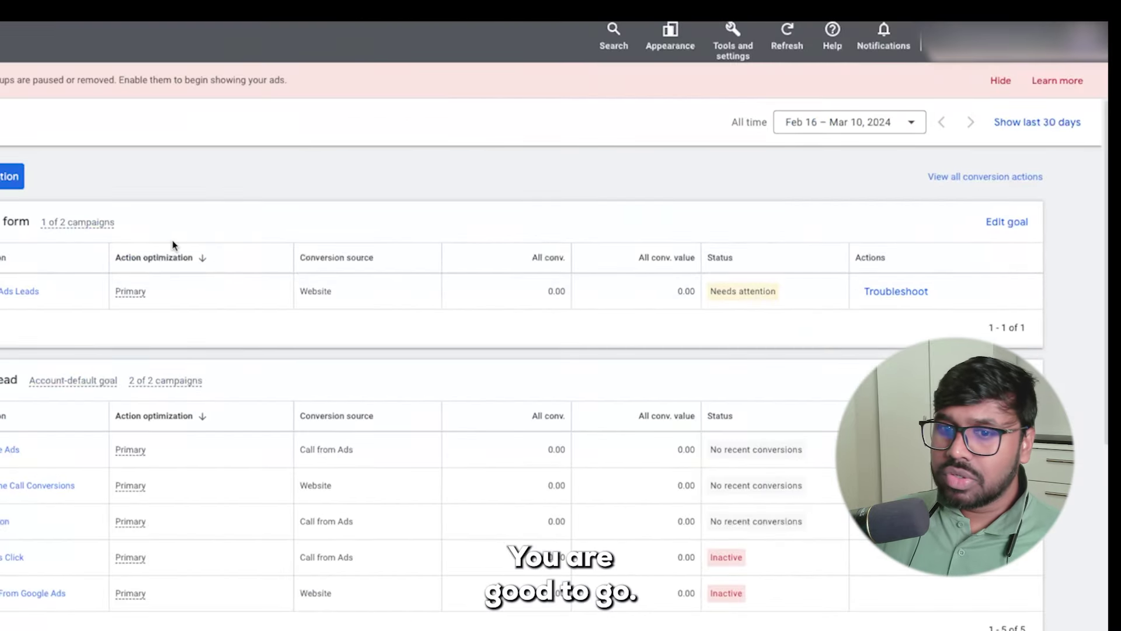
pyautogui.scroll(-5, 126, 385)
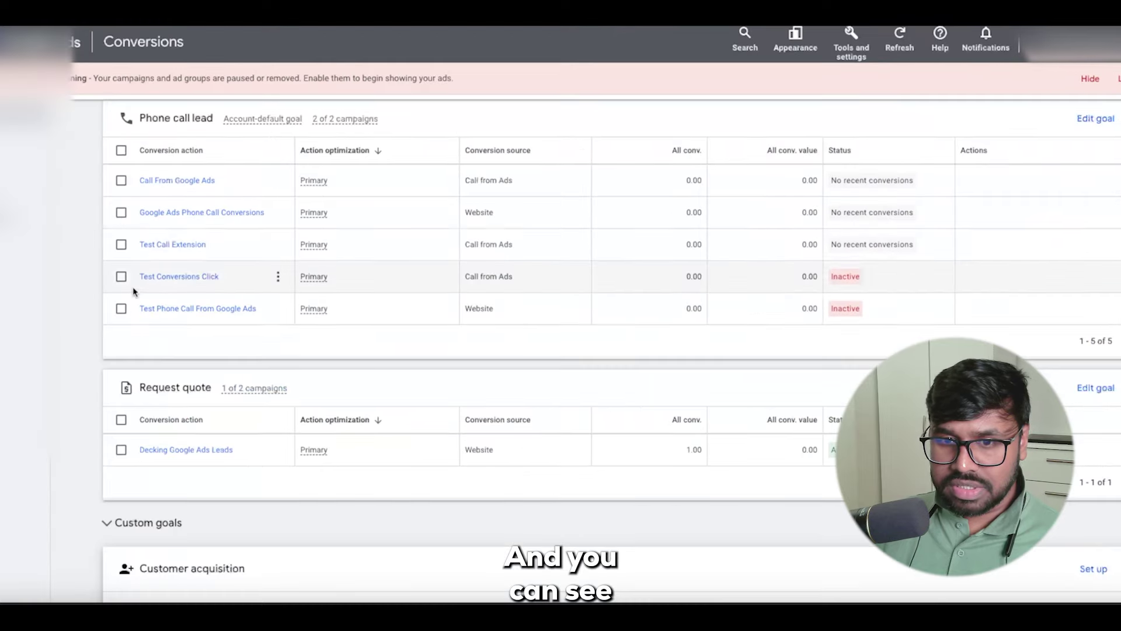
# Select Test Call Extension and Test Phone Call From Google Ads, leaving Test Conversions Click unticked
pyautogui.click(121, 244)
pyautogui.click(121, 276)
pyautogui.click(121, 308)
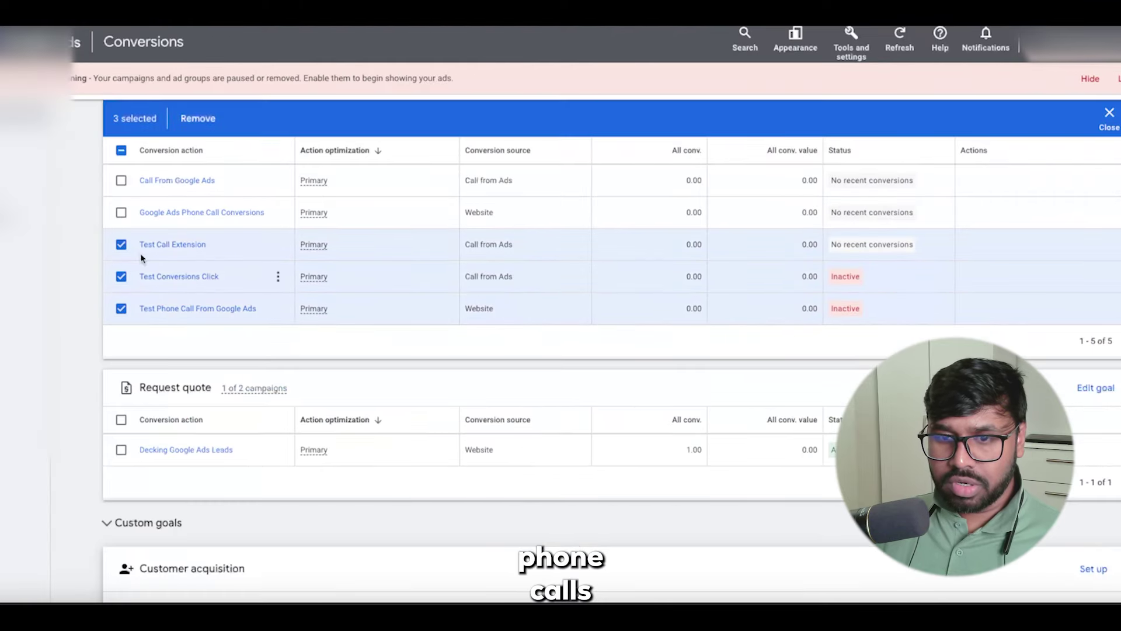
pyautogui.scroll(-1, 475, 435)
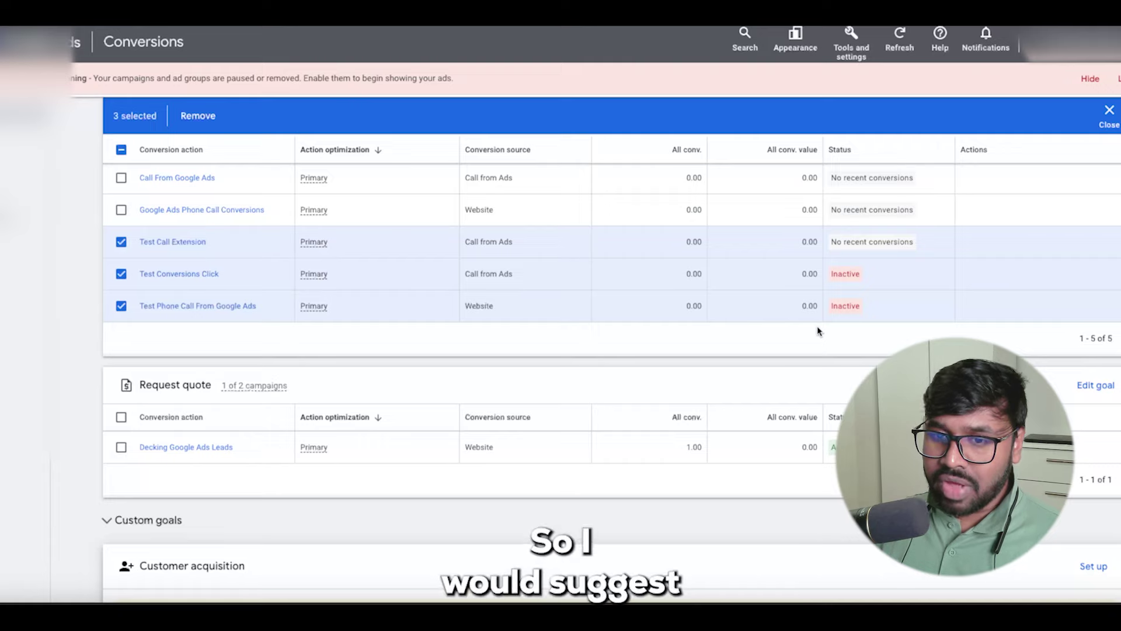
pyautogui.click(129, 274)
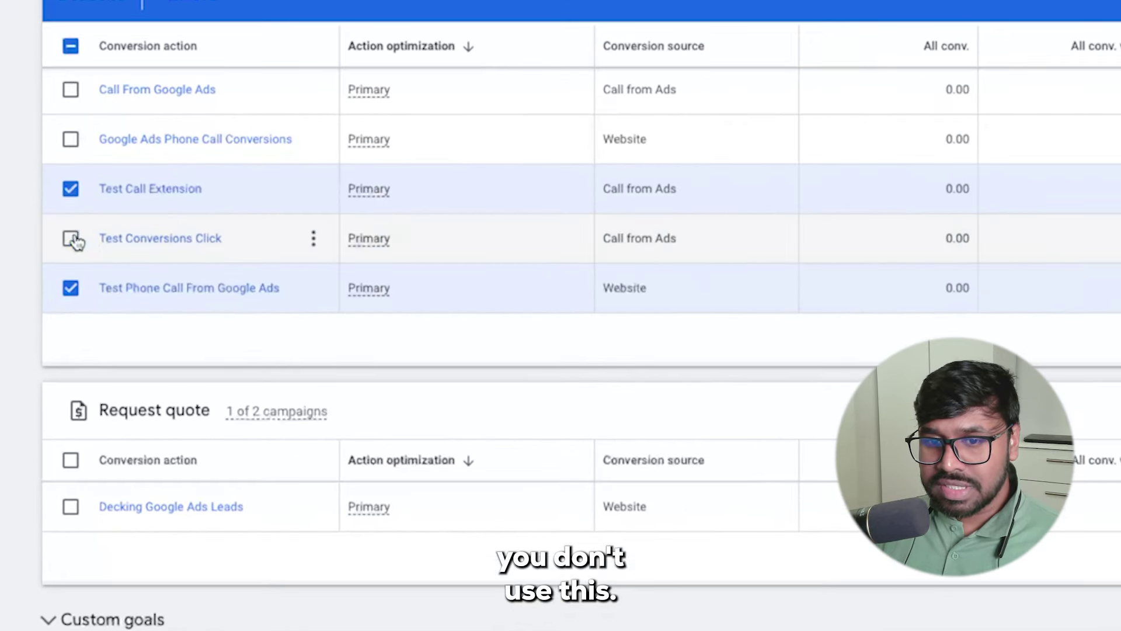